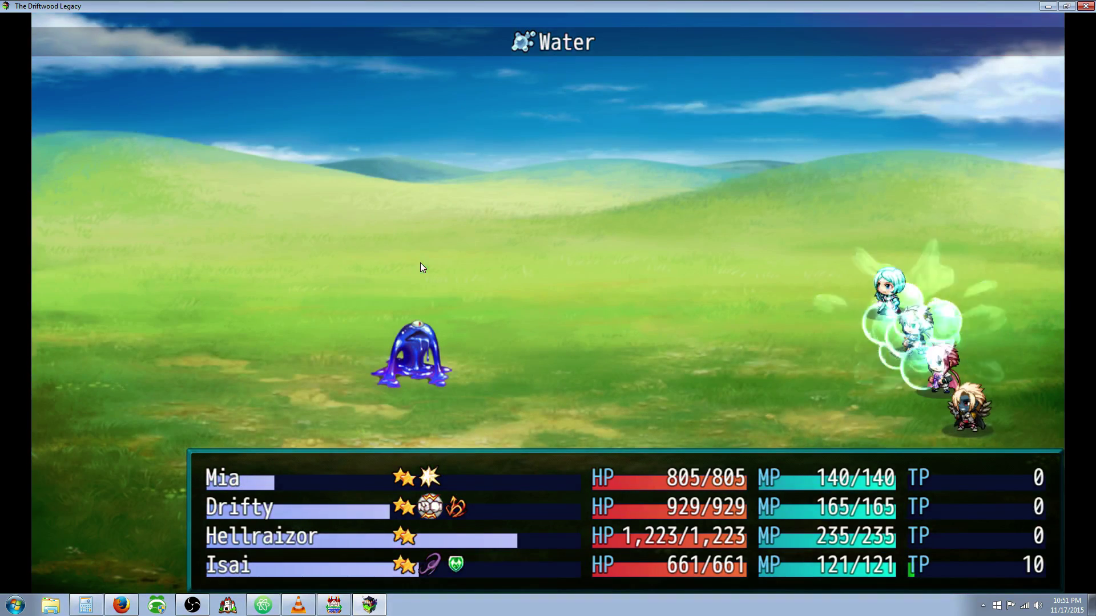
Have Hellraizor and Isai guard on their turns in the Water Slime battle.
key(Down)
key(Down)
key(Down)
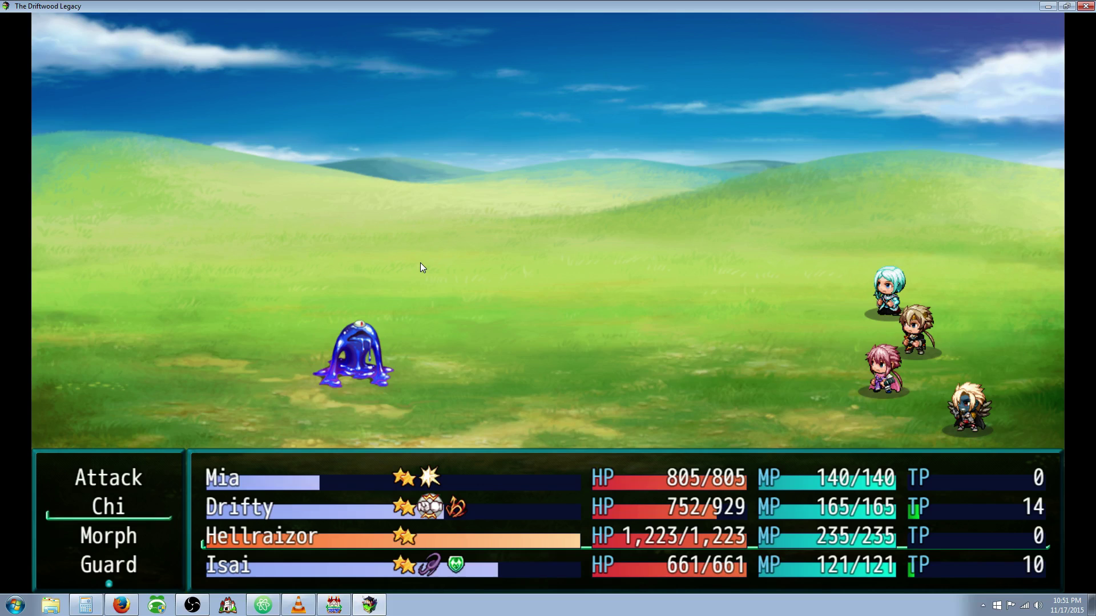
key(Return)
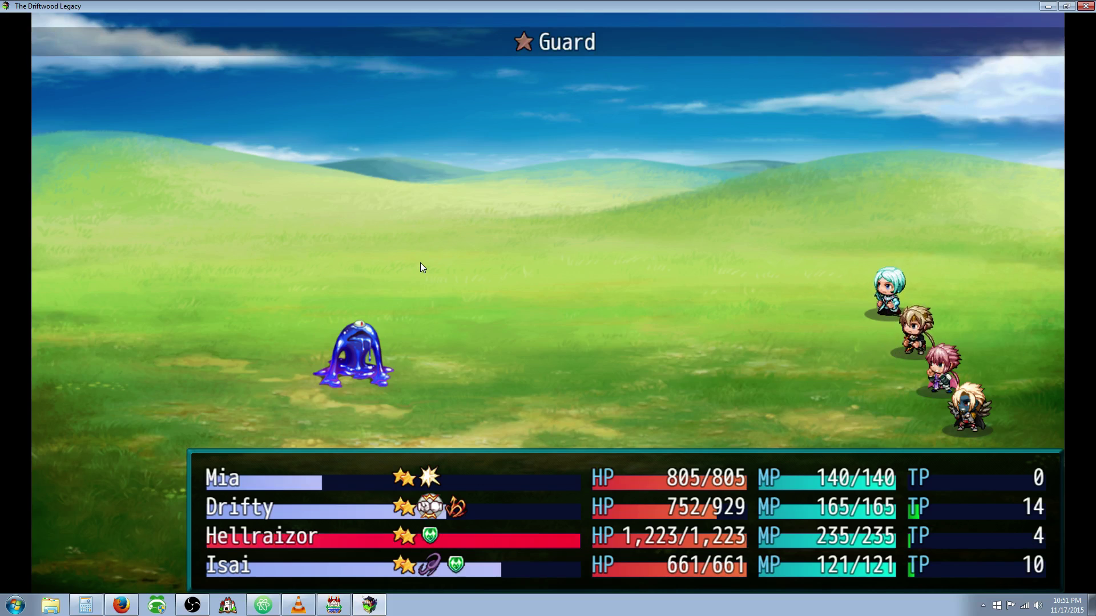
key(Down)
key(Return)
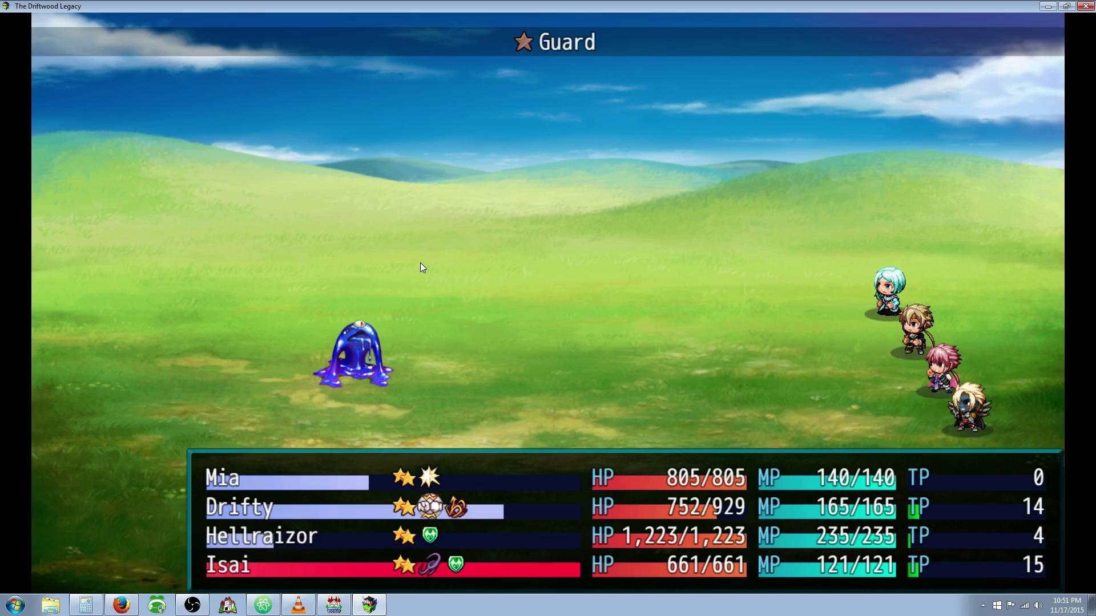
Use Drifty's Aggressor skill to toggle the Aggressor state off.
key(Return)
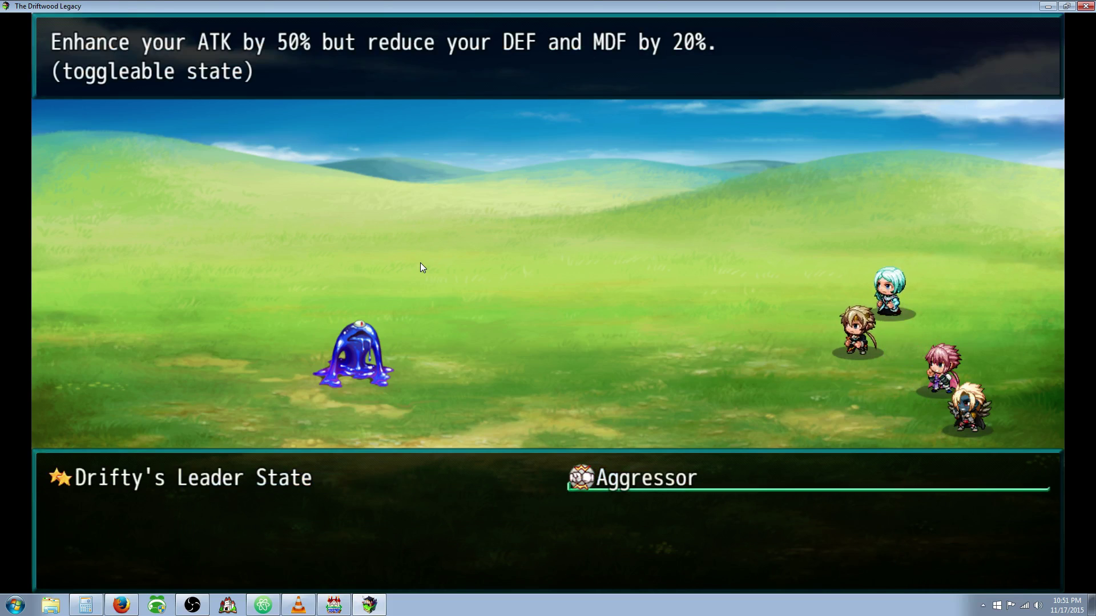
key(Return)
key(Return)
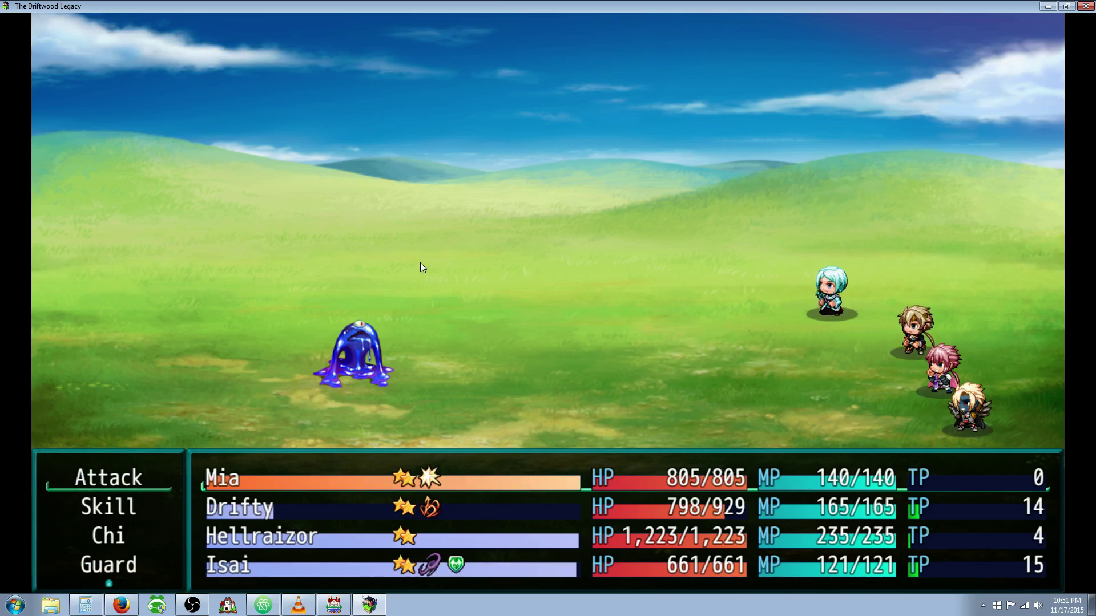
Have Mia guard on her turn.
key(Down)
key(Down)
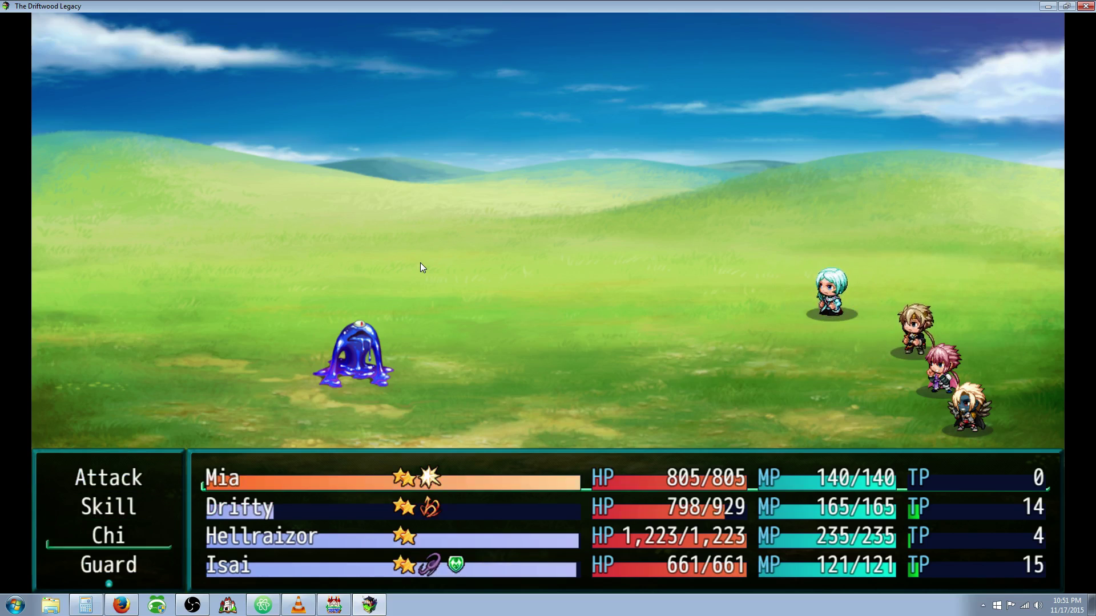
key(Up)
key(Up)
key(Down)
key(Down)
key(Down)
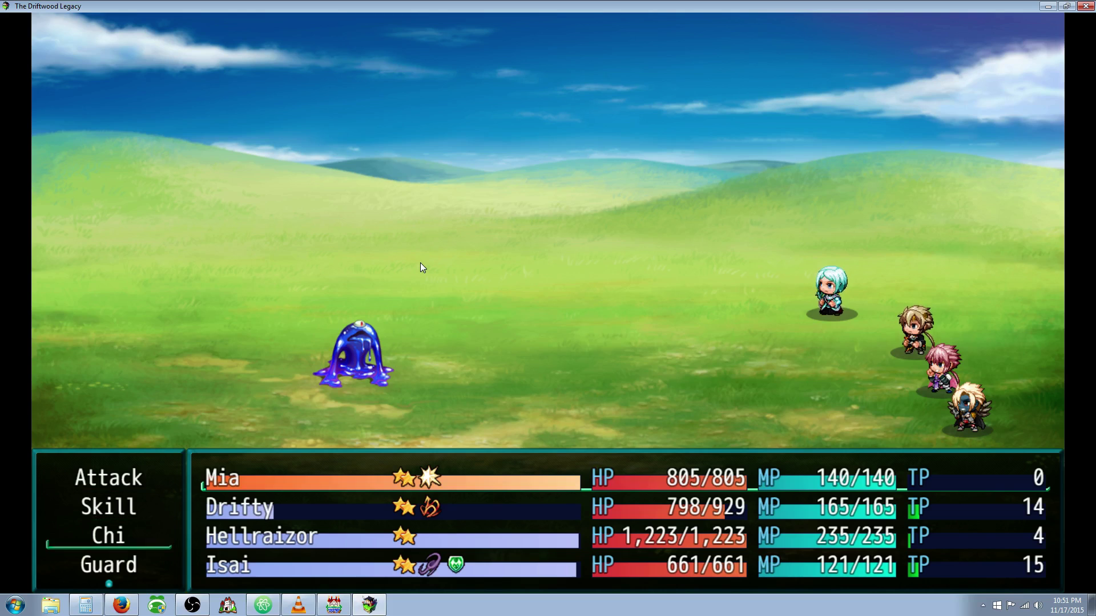
key(Return)
Choose Hellraizor's action, and have Isai attack the Water Slime.
key(Down)
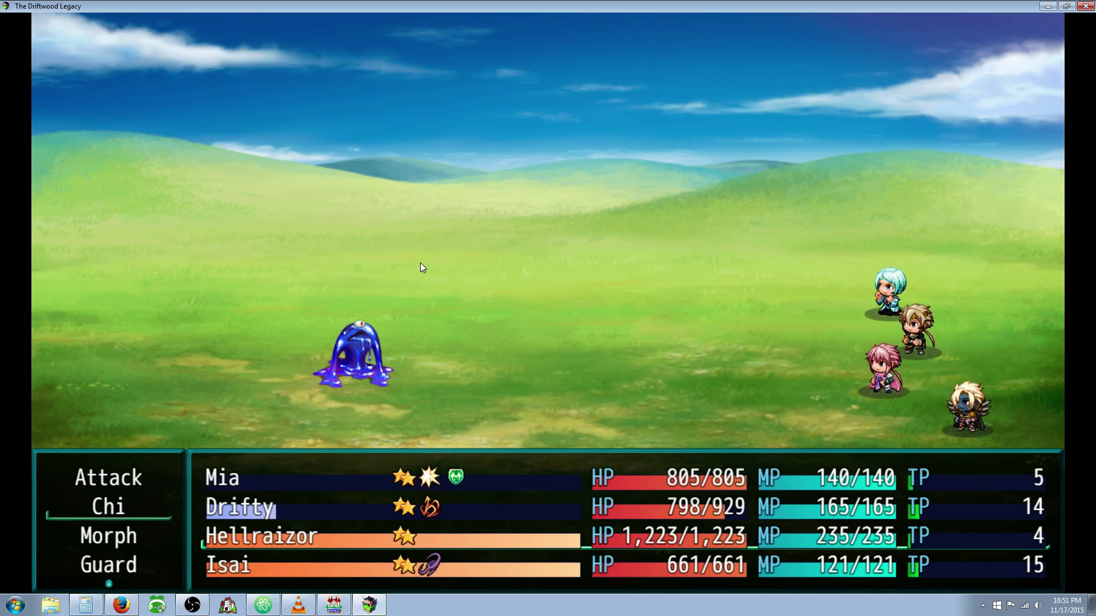
key(Return)
key(Return)
key(Return)
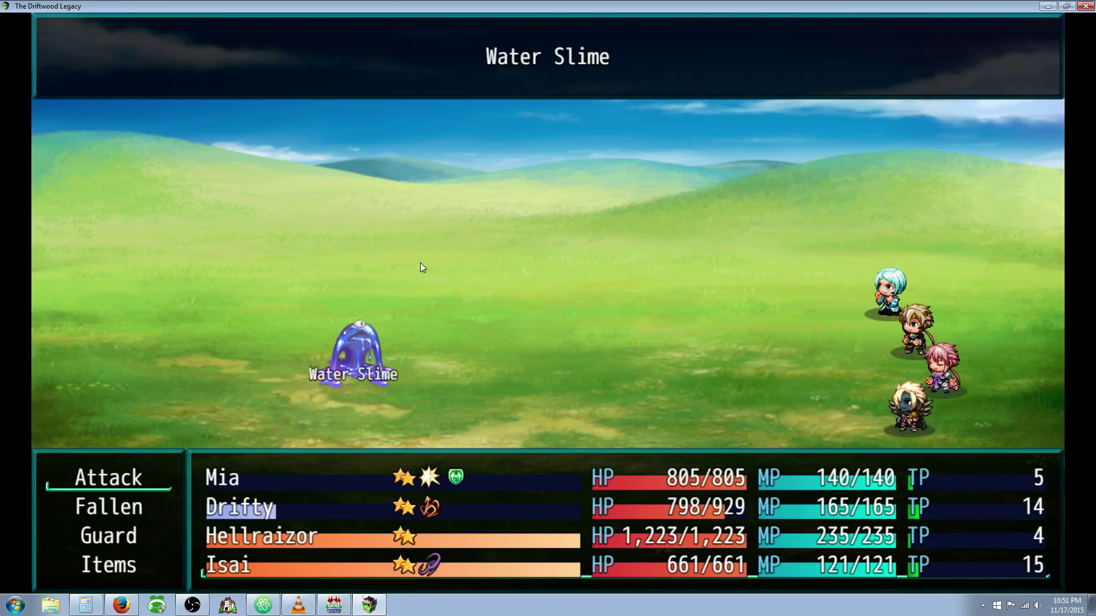
key(Return)
key(Return)
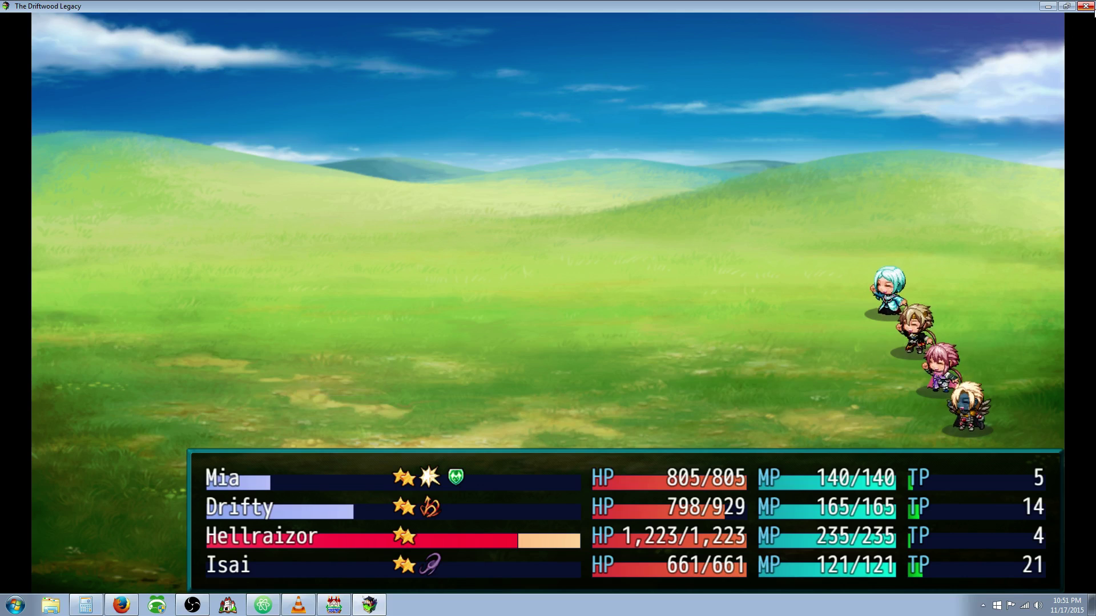
Dismiss the battle reward screens and close the playtest to return to the editor.
key(Return)
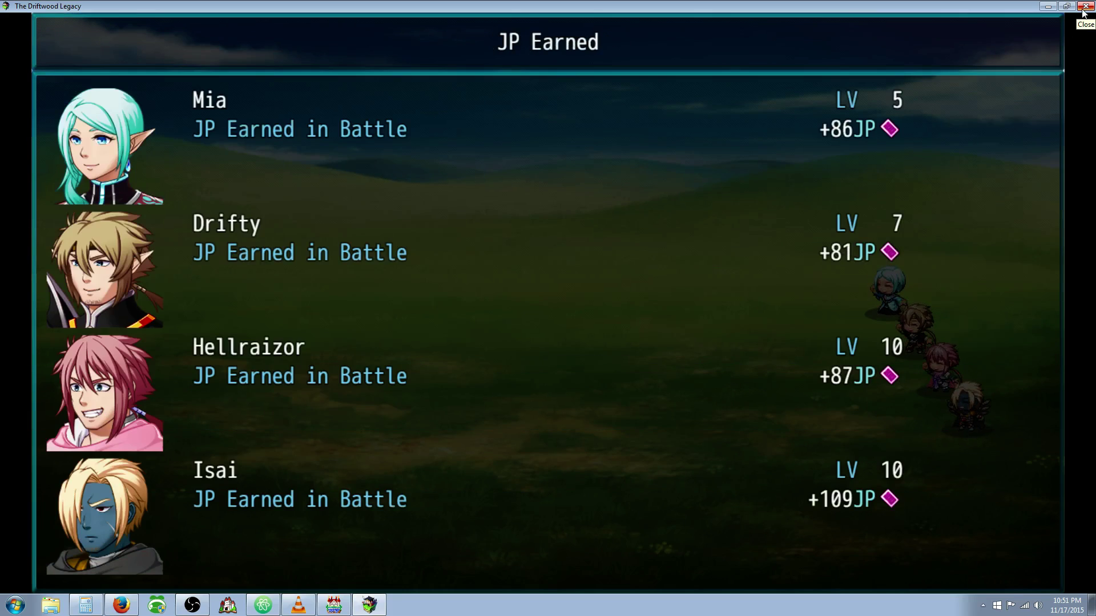
key(Return)
key(Return)
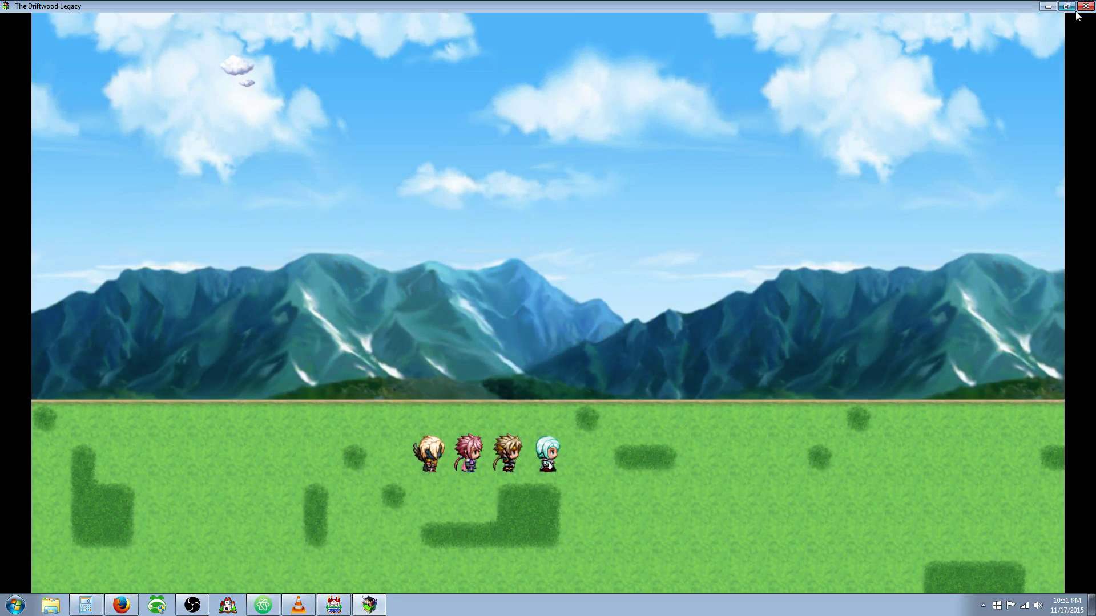
click(1085, 7)
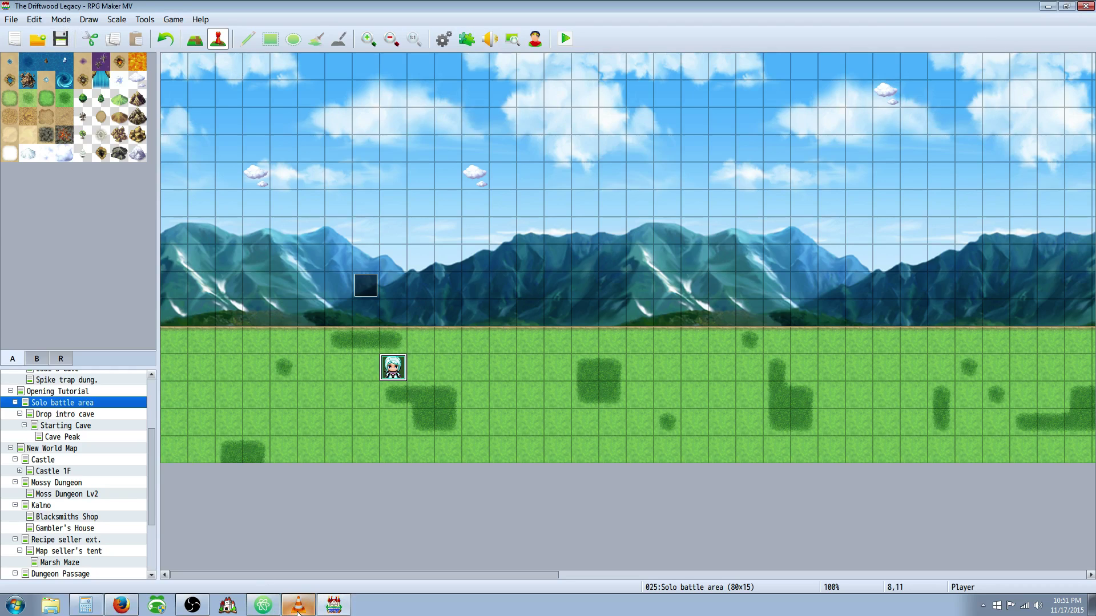
Open the database and examine the Mia's Leader State skill and the matching Mia's Leader state.
click(444, 39)
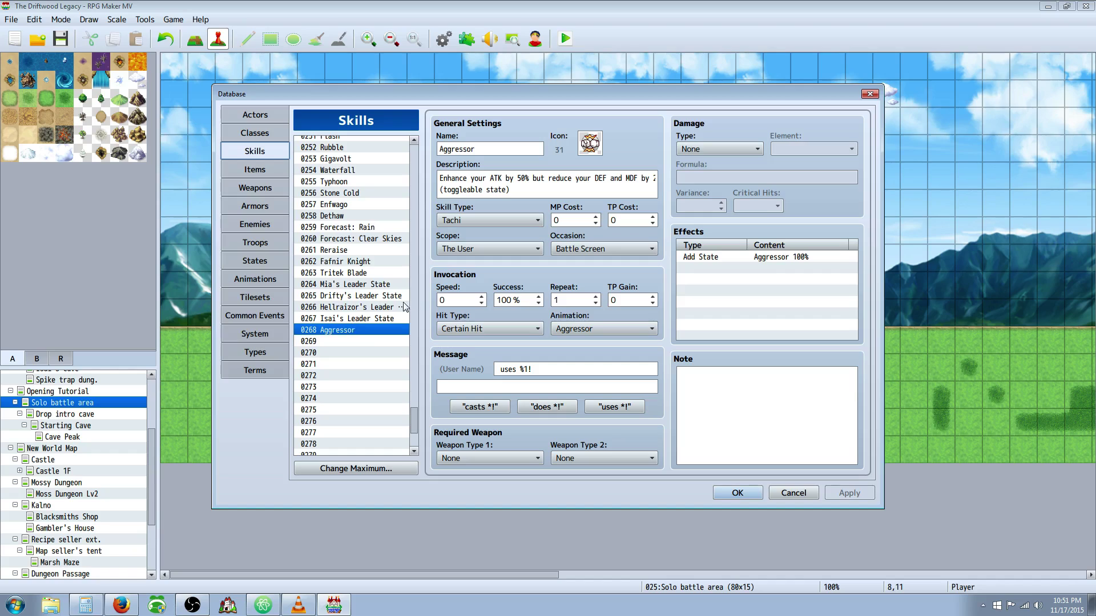
click(366, 285)
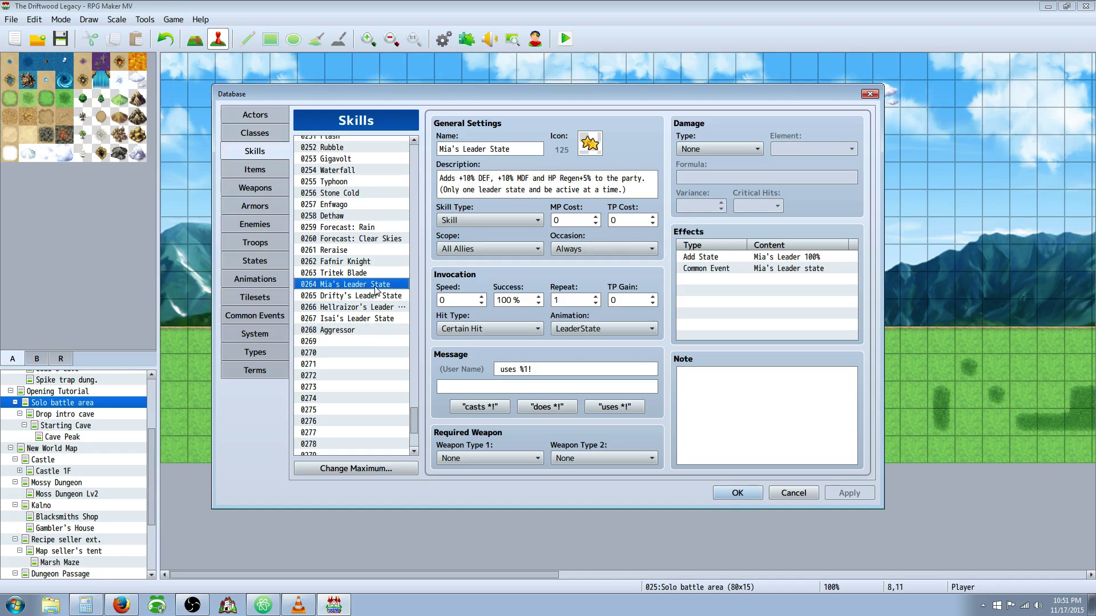
click(259, 262)
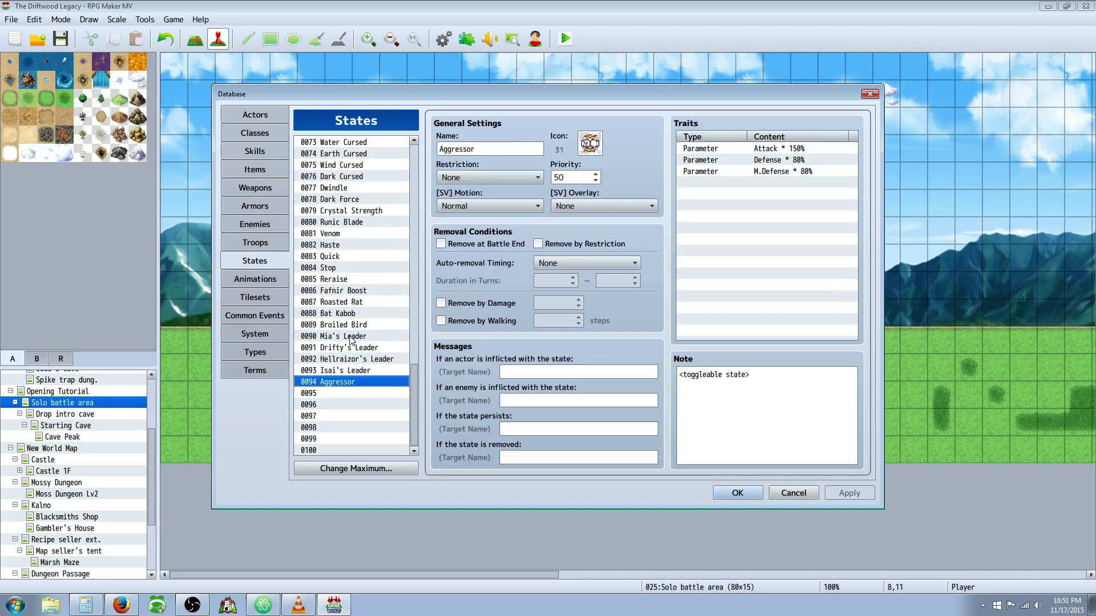
click(358, 338)
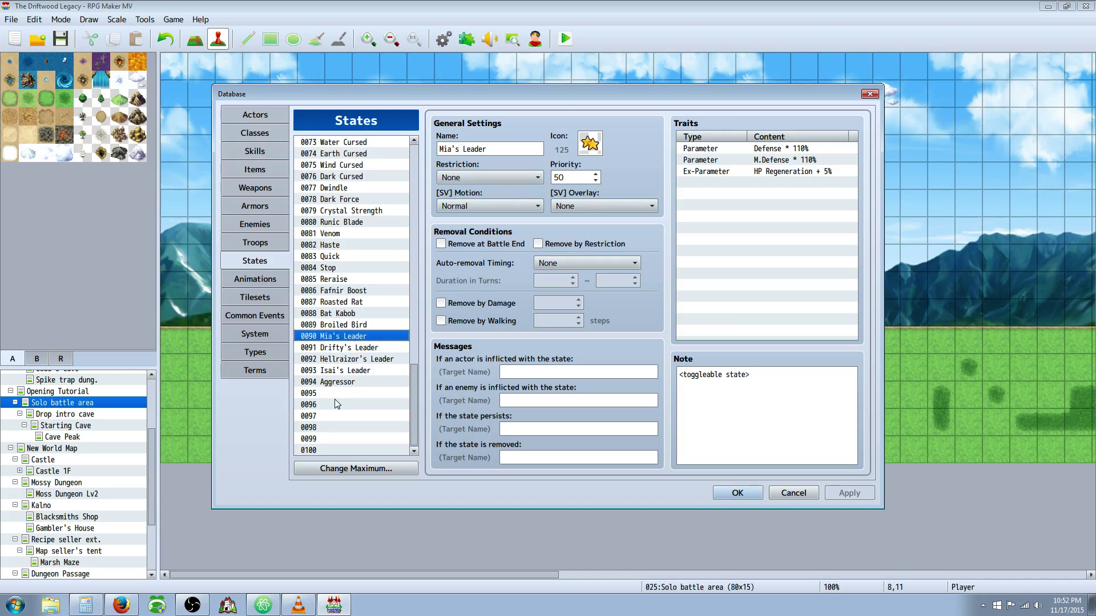
Look through the Drifty's, Hellraizor's and Isai's Leader states, and return to Mia's Leader.
click(345, 348)
click(347, 359)
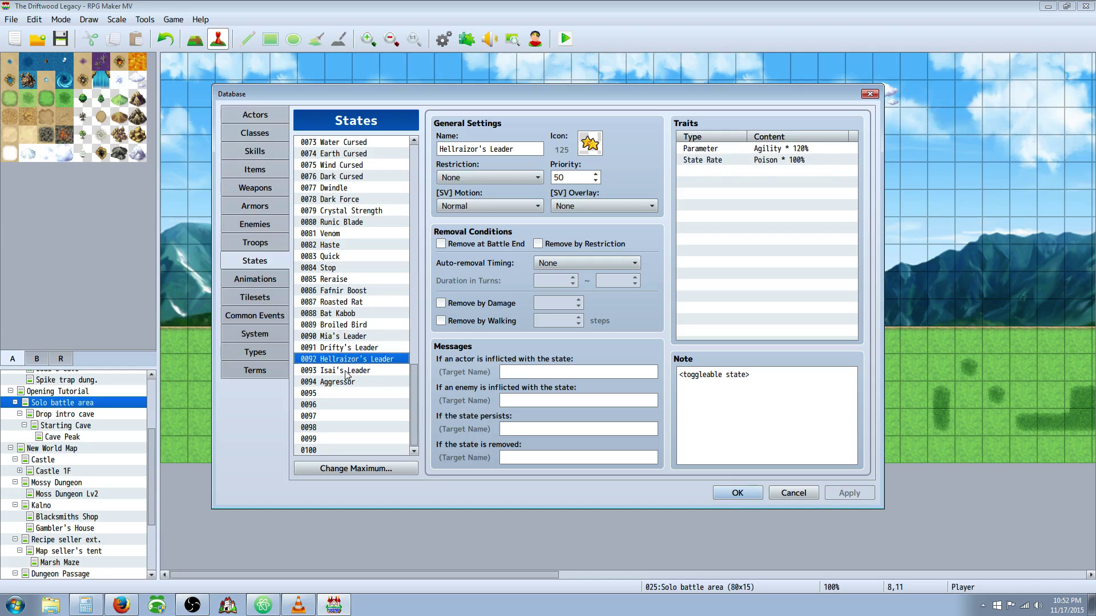
click(346, 373)
click(349, 338)
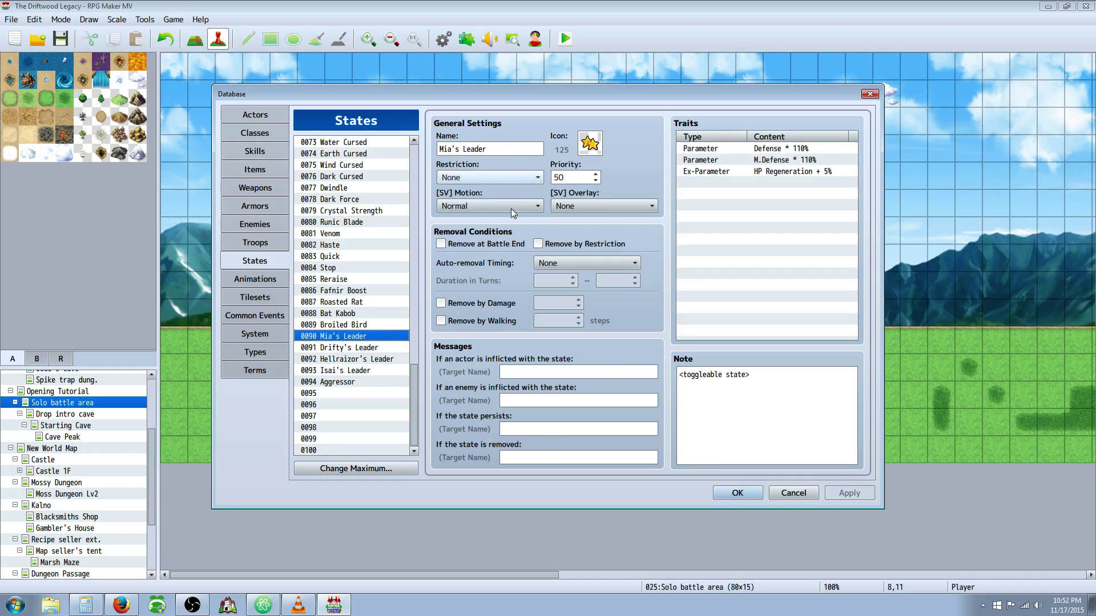
Highlight the <toggleable state> notetag in the Mia's Leader and Aggressor states.
triple_click(731, 377)
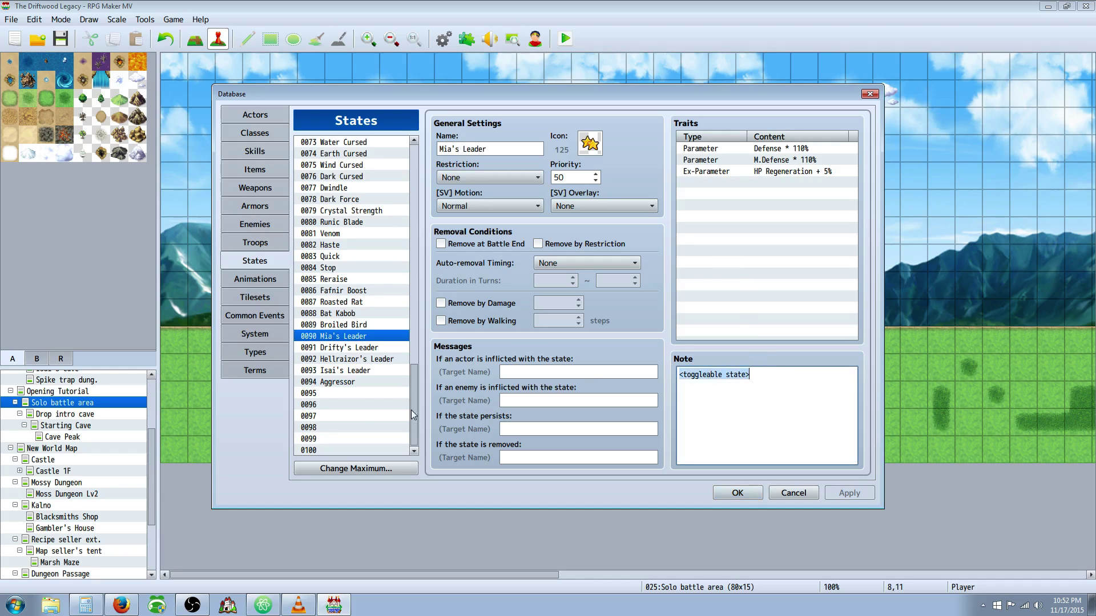
click(343, 382)
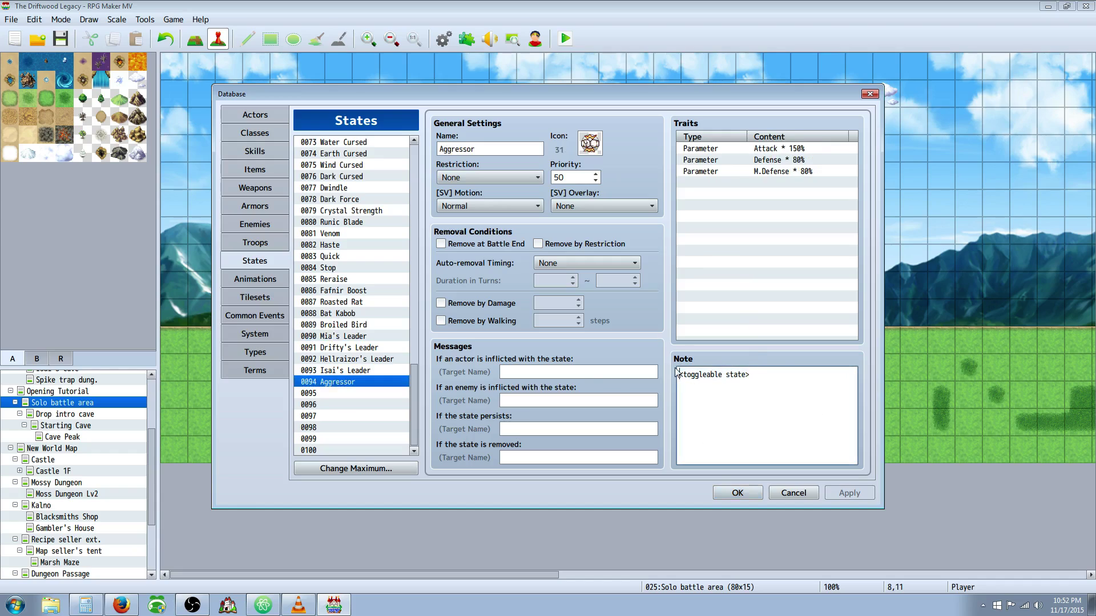
triple_click(776, 372)
Examine the traits of the Mia's, Drifty's, Hellraizor's and Isai's Leader states.
click(355, 341)
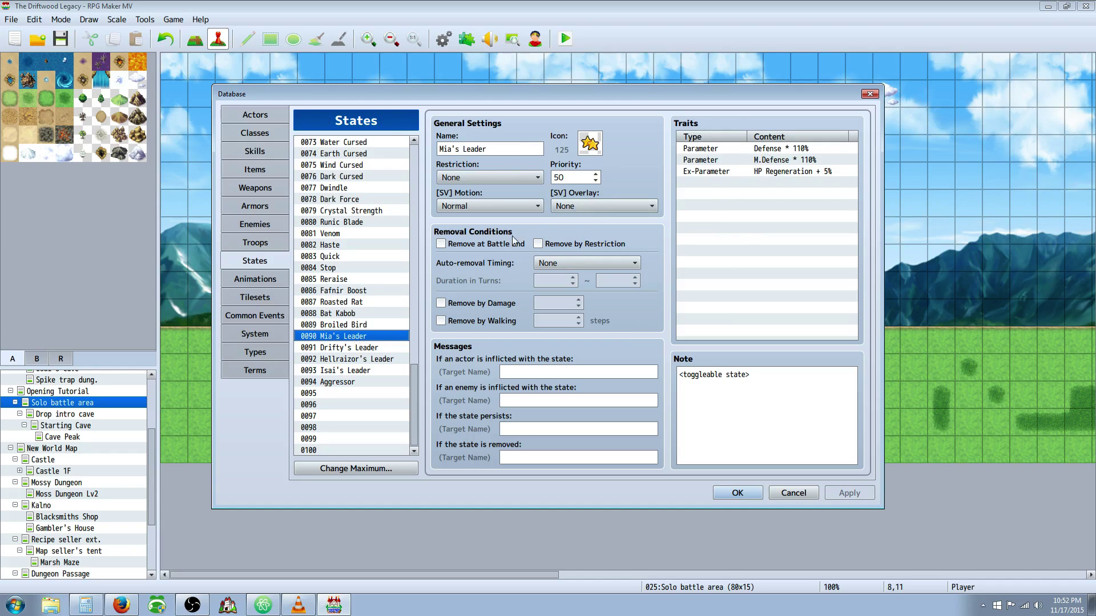
click(747, 148)
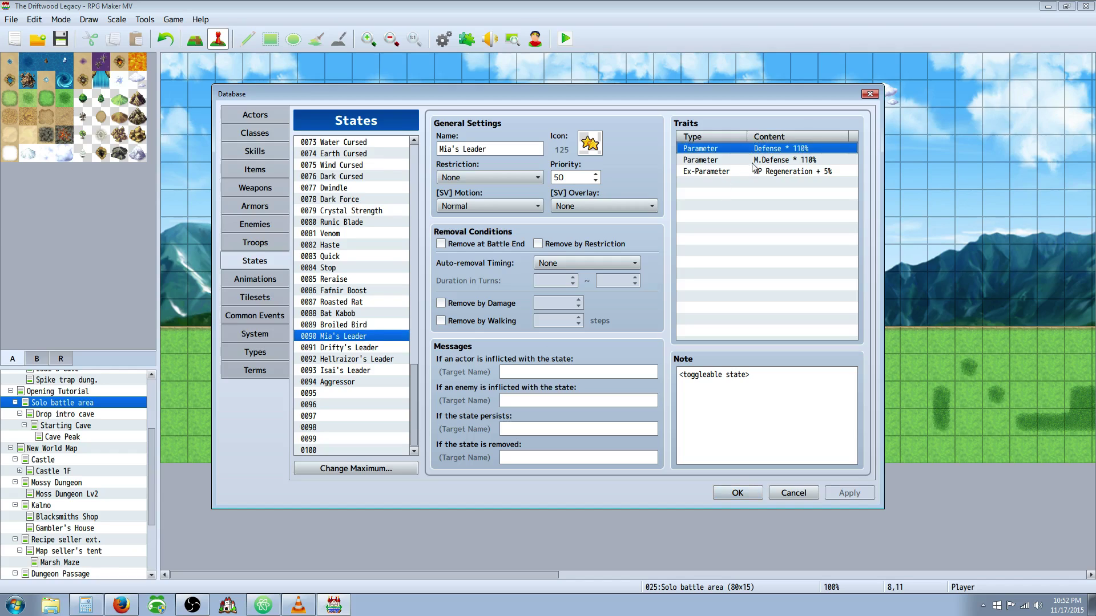
click(754, 159)
click(754, 171)
click(348, 349)
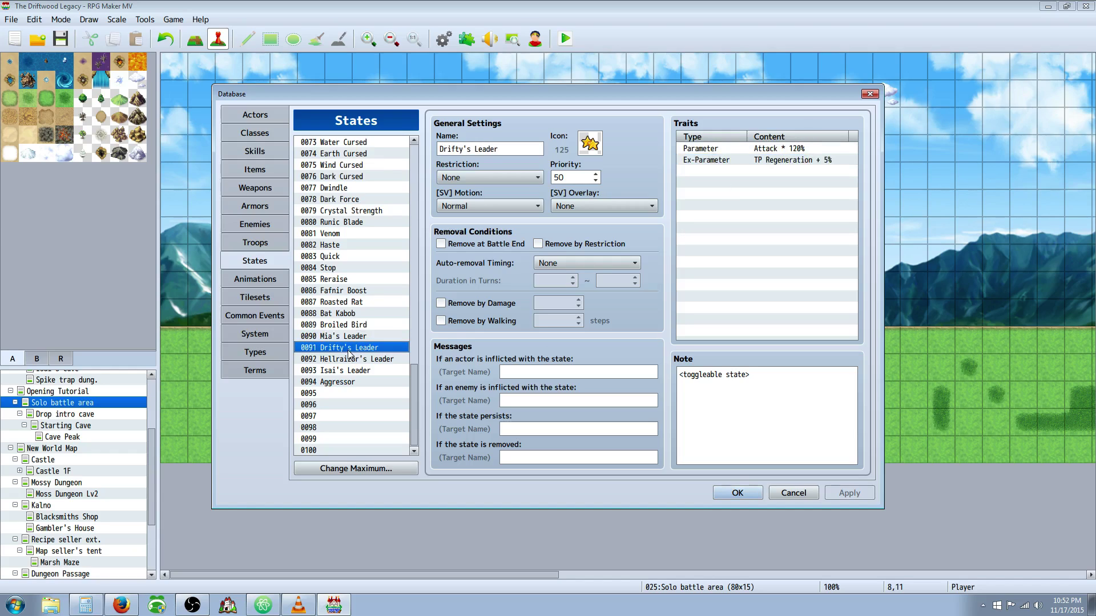
click(352, 361)
click(351, 371)
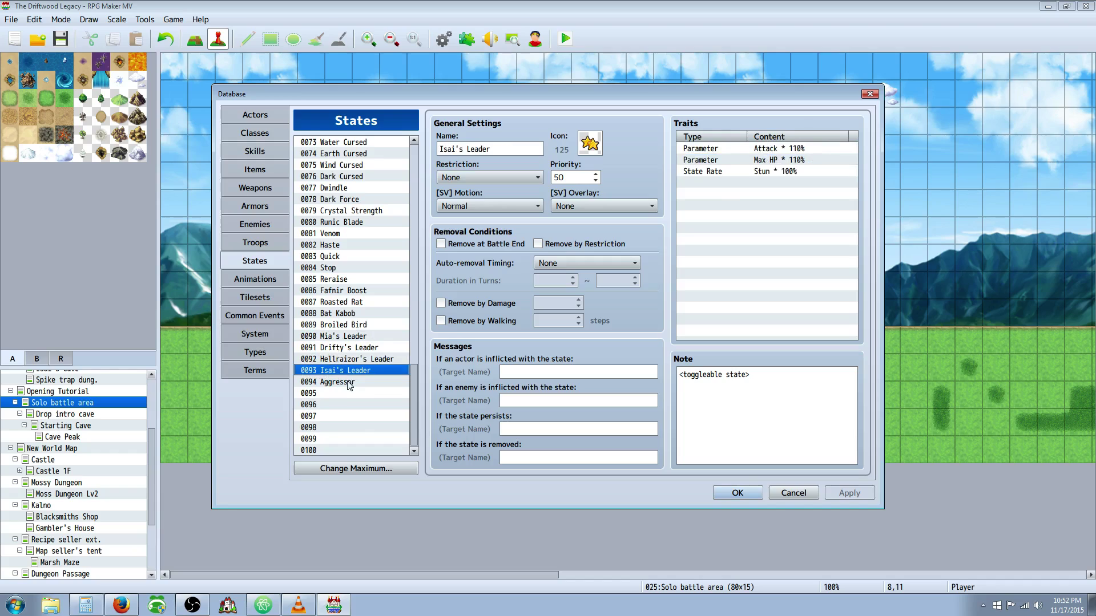
Examine the Aggressor state's attack, defense and magic defense traits and its <toggleable state> notetag.
click(350, 383)
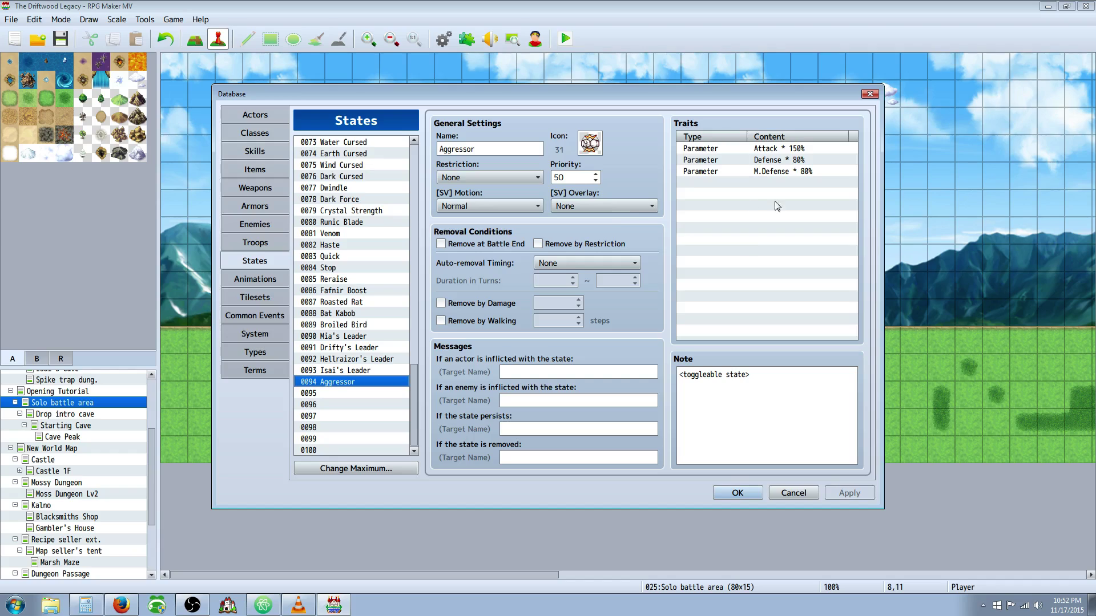
click(789, 149)
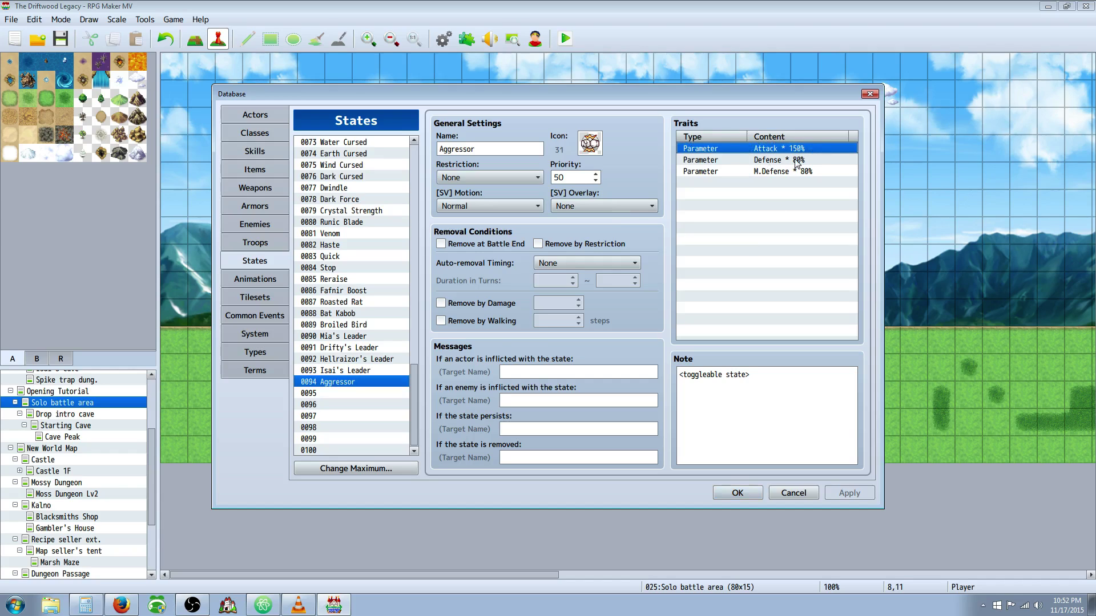
click(797, 160)
click(807, 171)
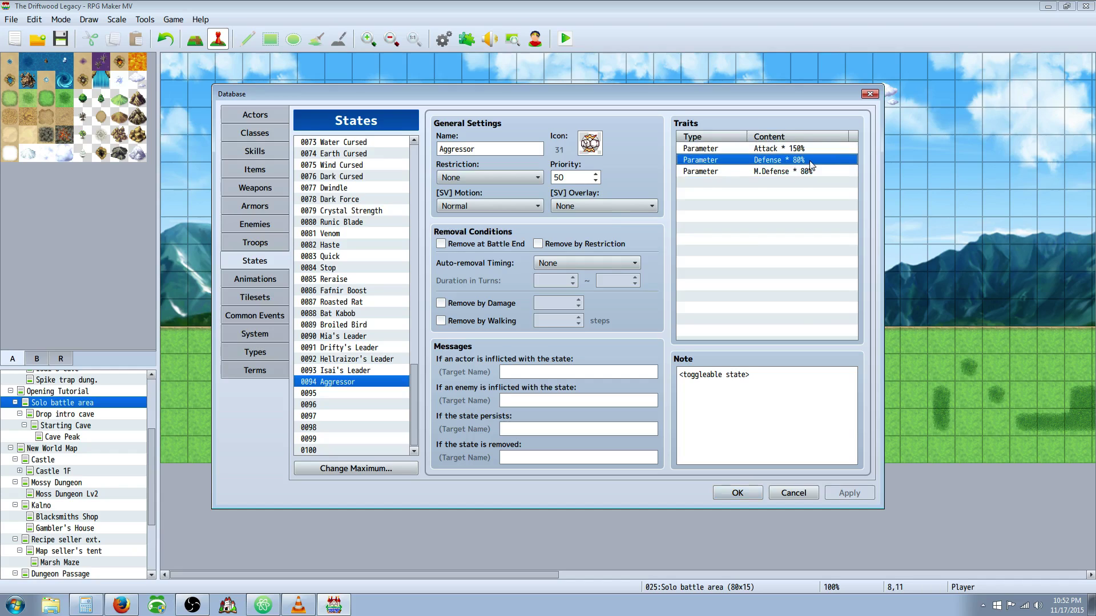
click(806, 162)
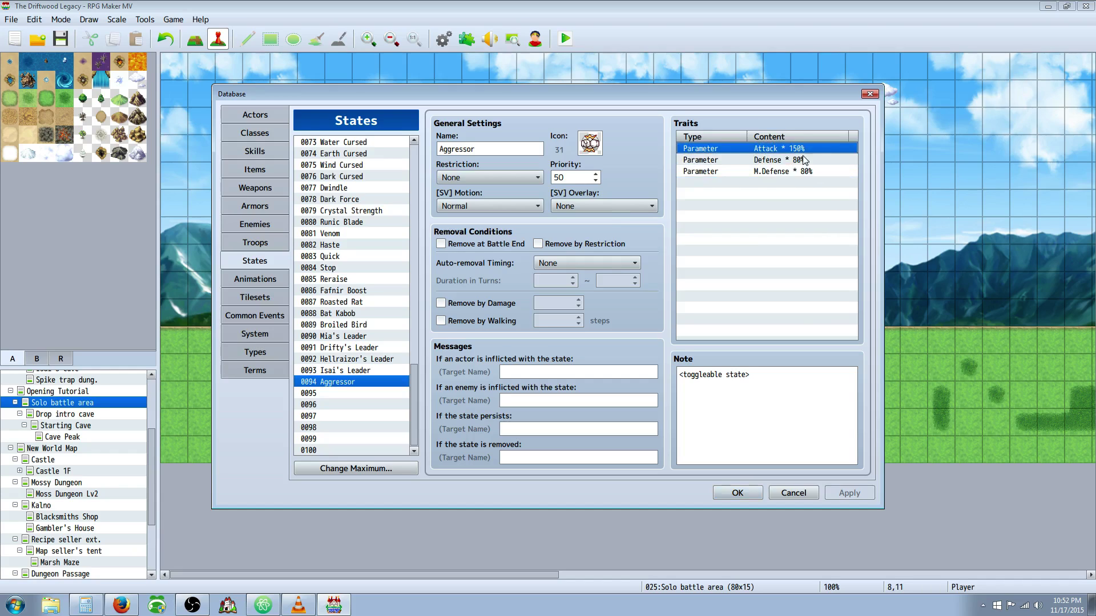
click(777, 377)
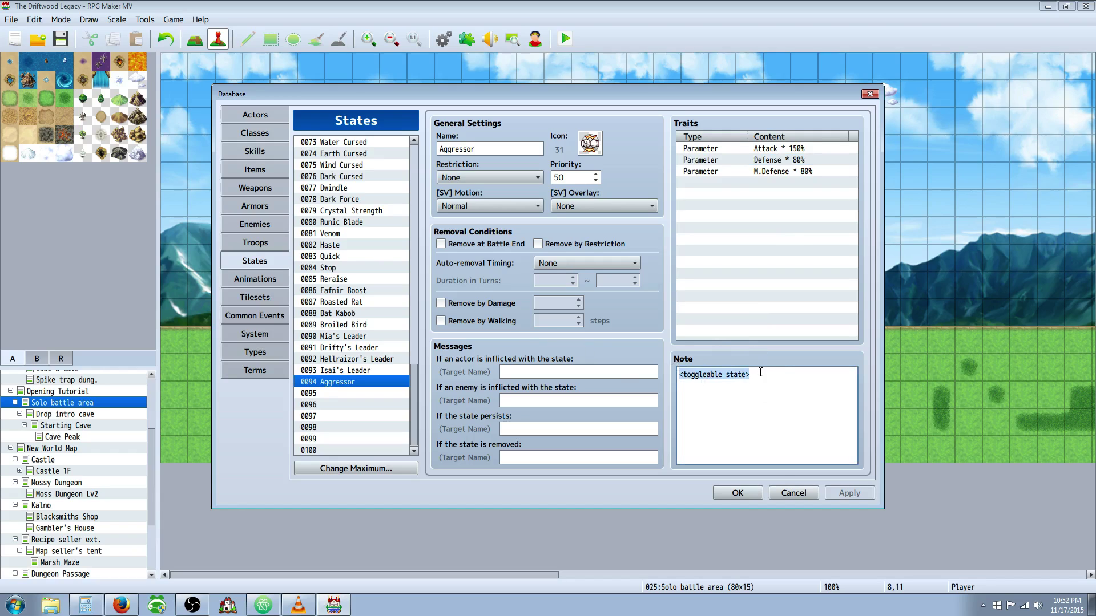
click(756, 440)
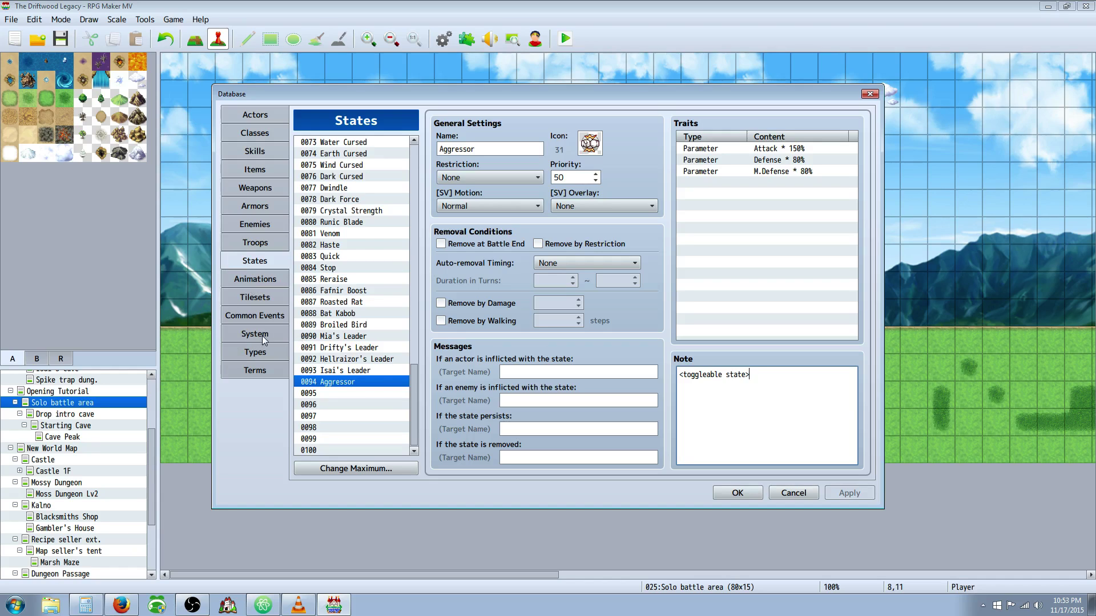
Look through the Leader state common events for Mia, Drifty, Hellraizor and Isai.
click(254, 315)
click(380, 349)
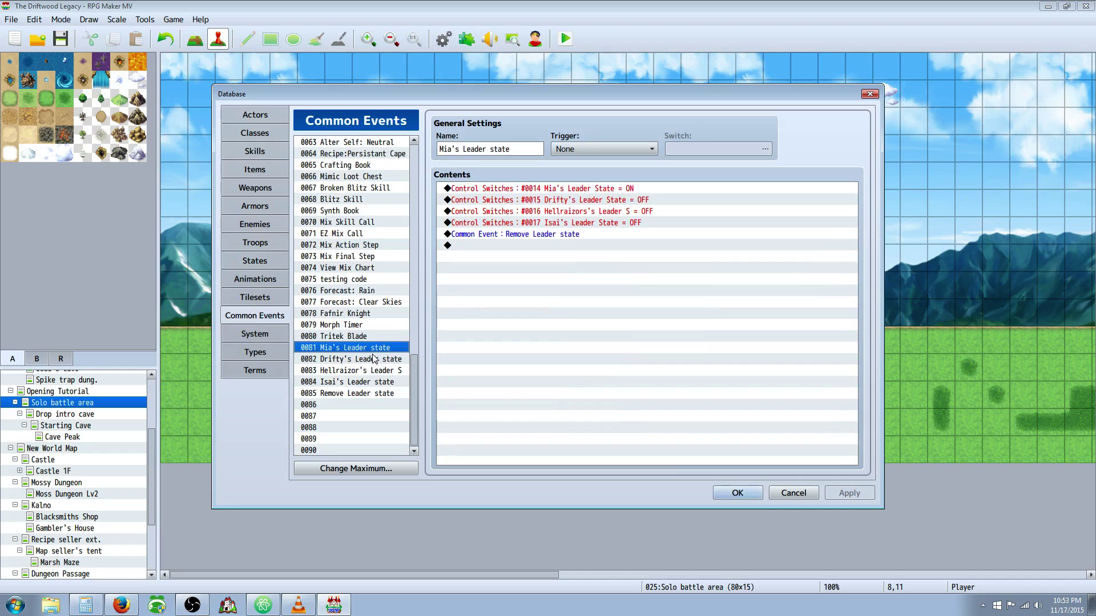
click(373, 359)
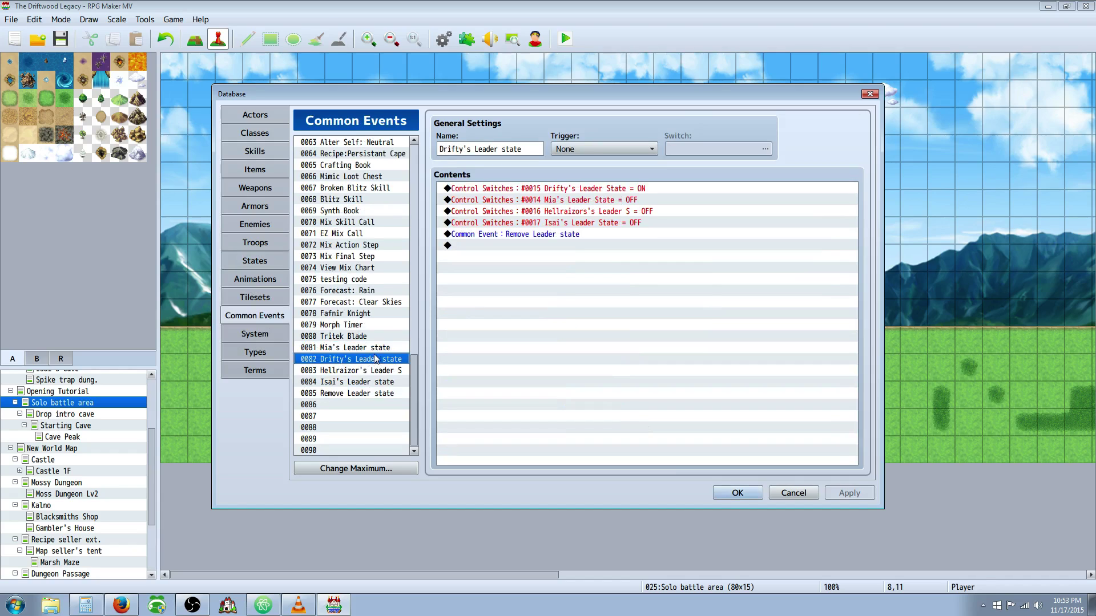
click(370, 371)
click(364, 382)
Examine the four switch commands and the Remove Leader state call in the Mia's Leader state common event.
click(363, 350)
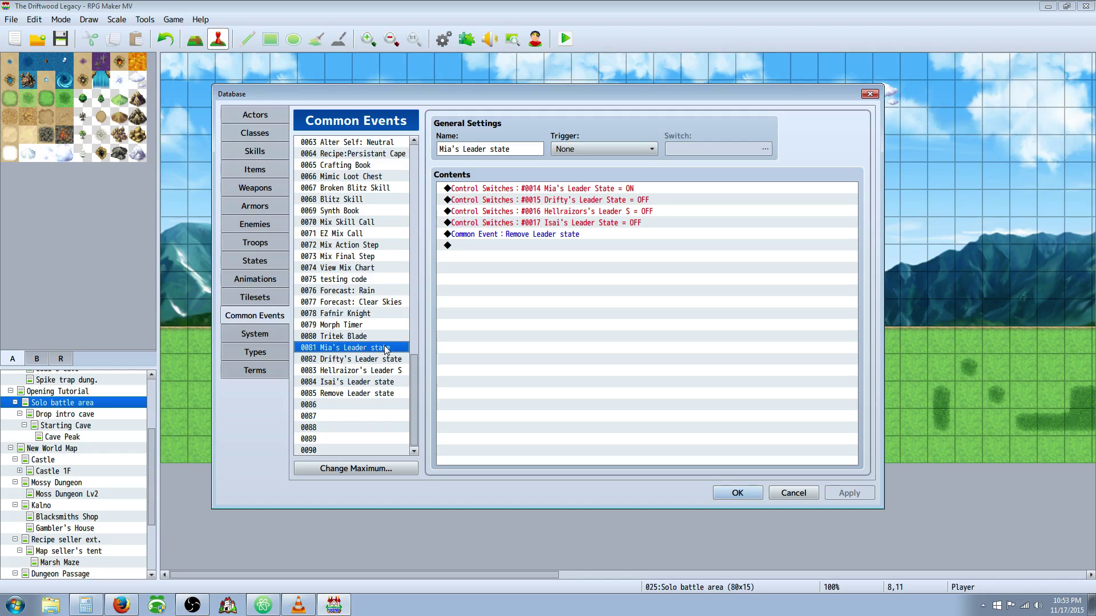
click(606, 190)
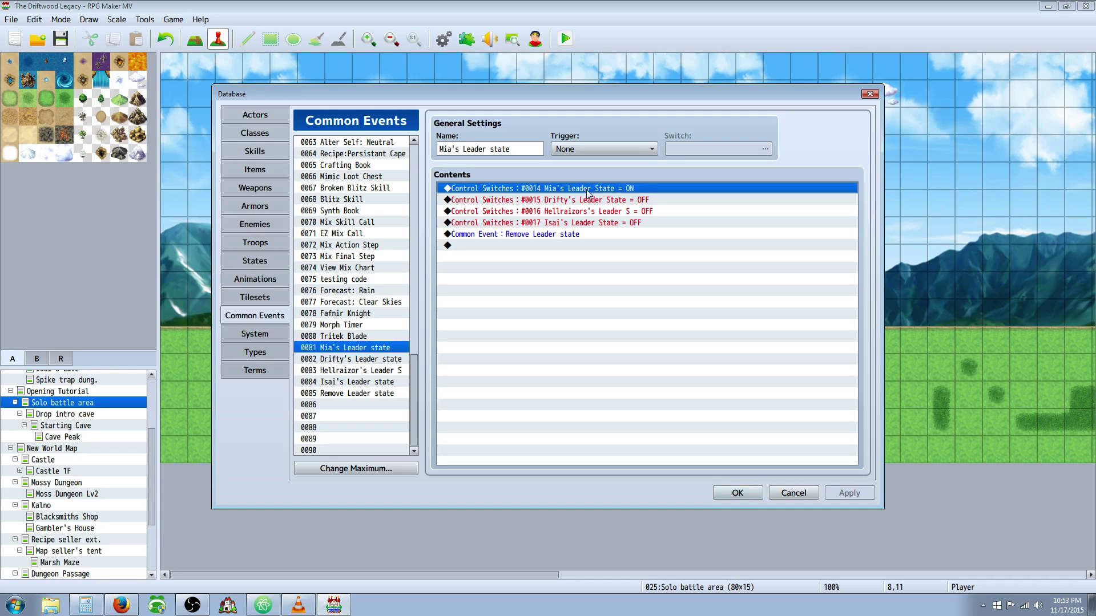
click(572, 202)
click(578, 213)
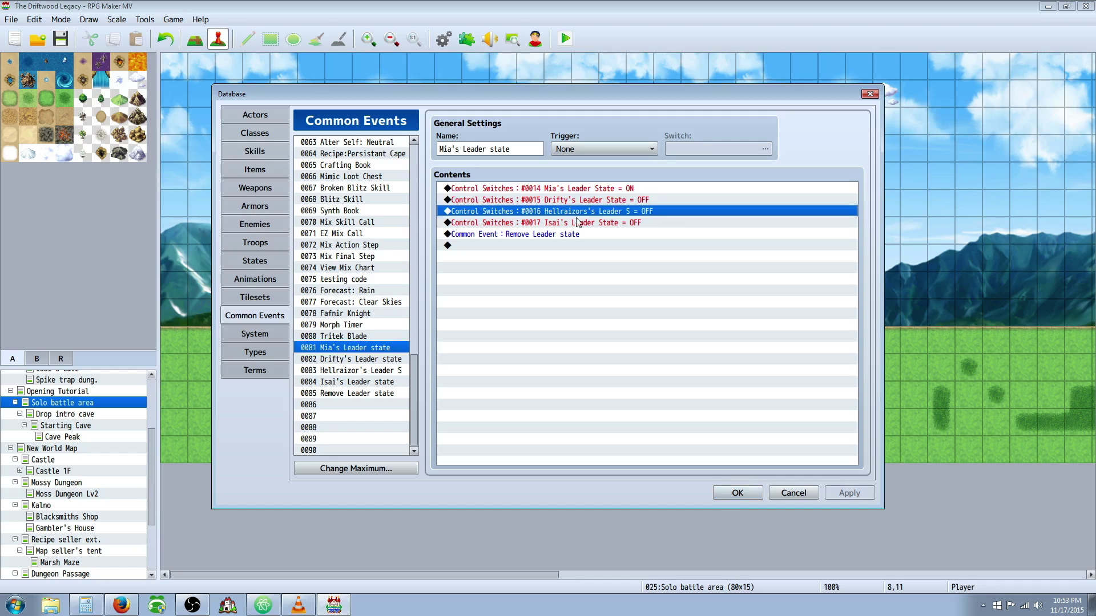
click(579, 224)
click(608, 201)
click(606, 223)
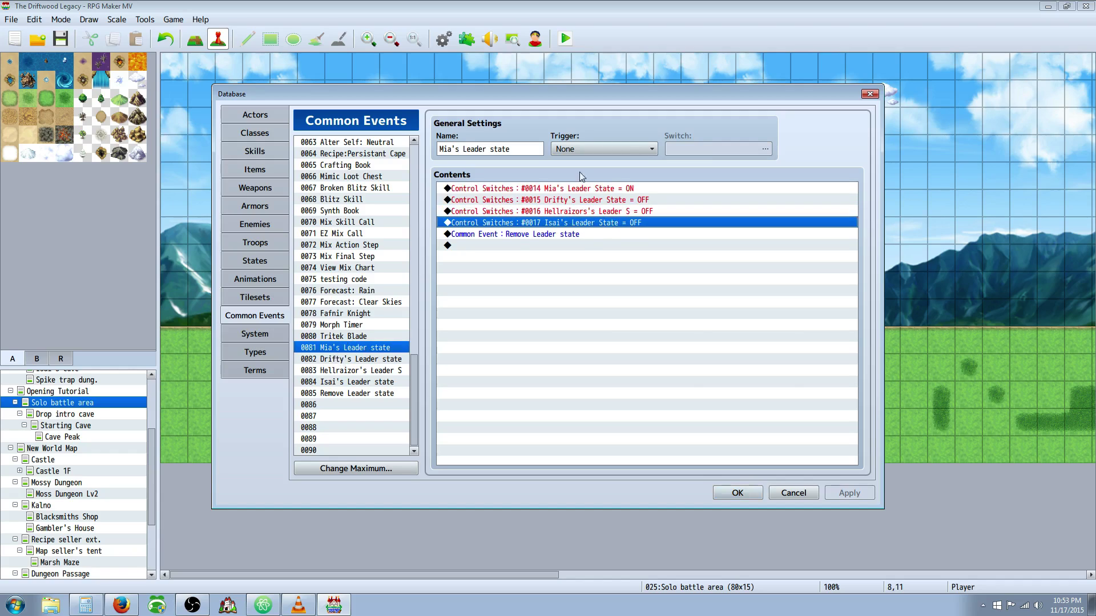
click(609, 201)
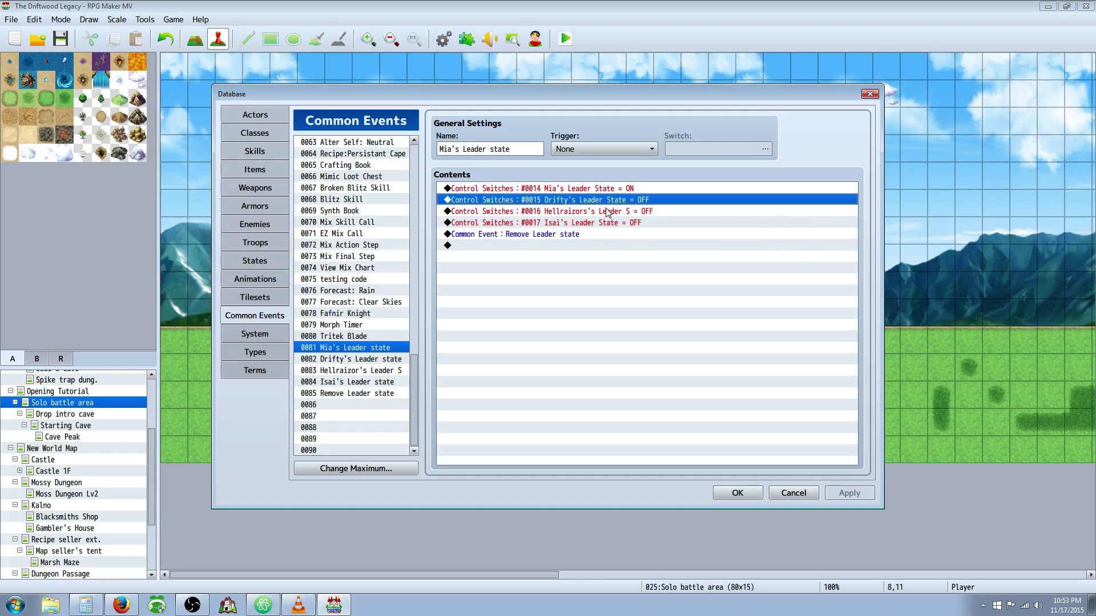
click(606, 223)
click(605, 246)
click(605, 202)
click(604, 212)
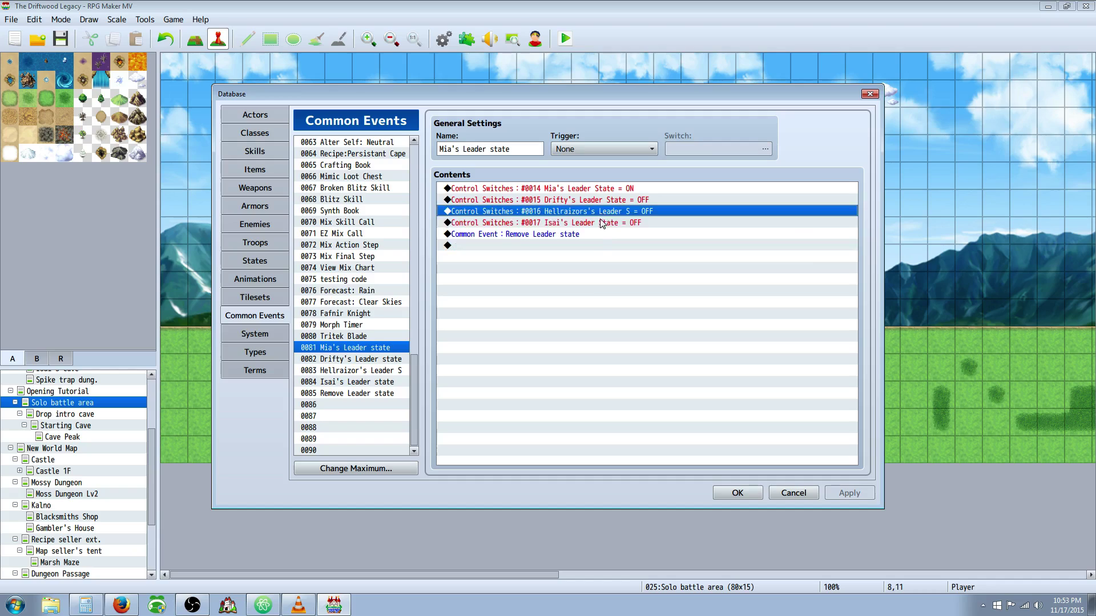
click(598, 246)
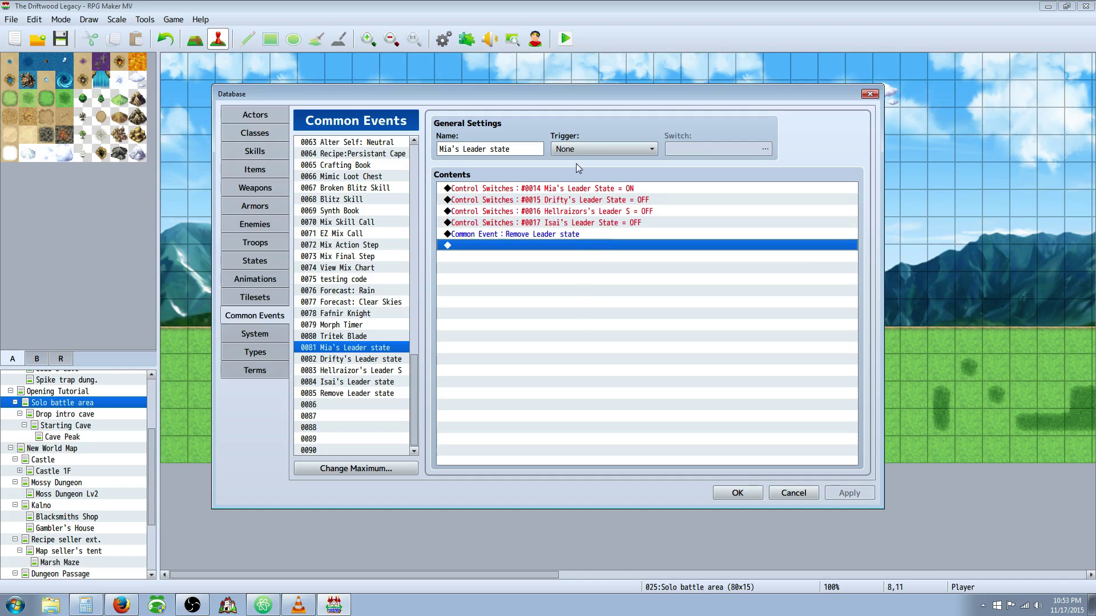
click(577, 191)
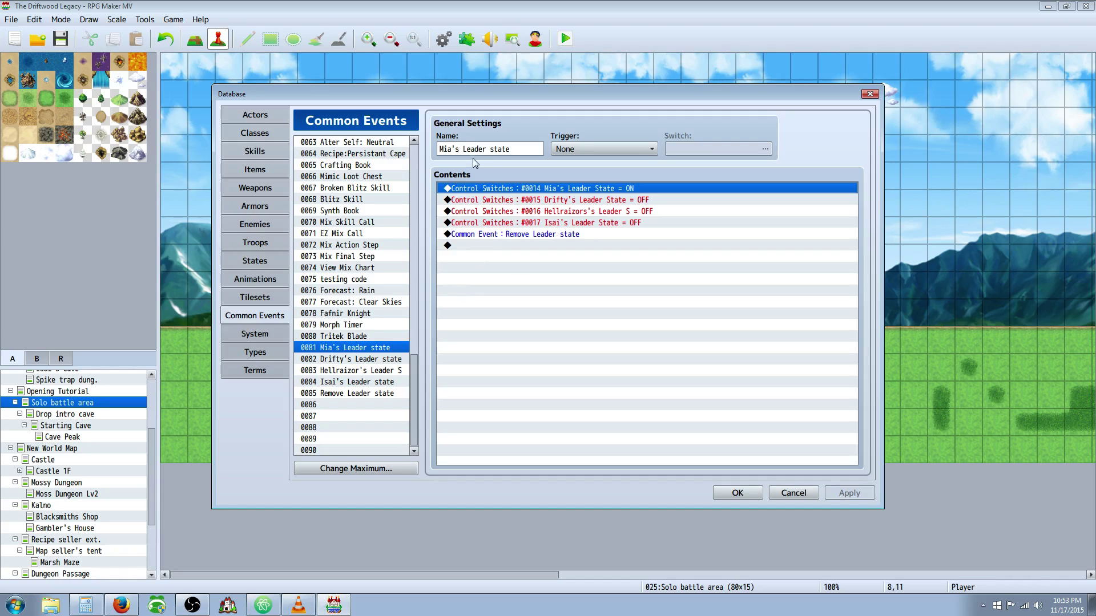
click(524, 235)
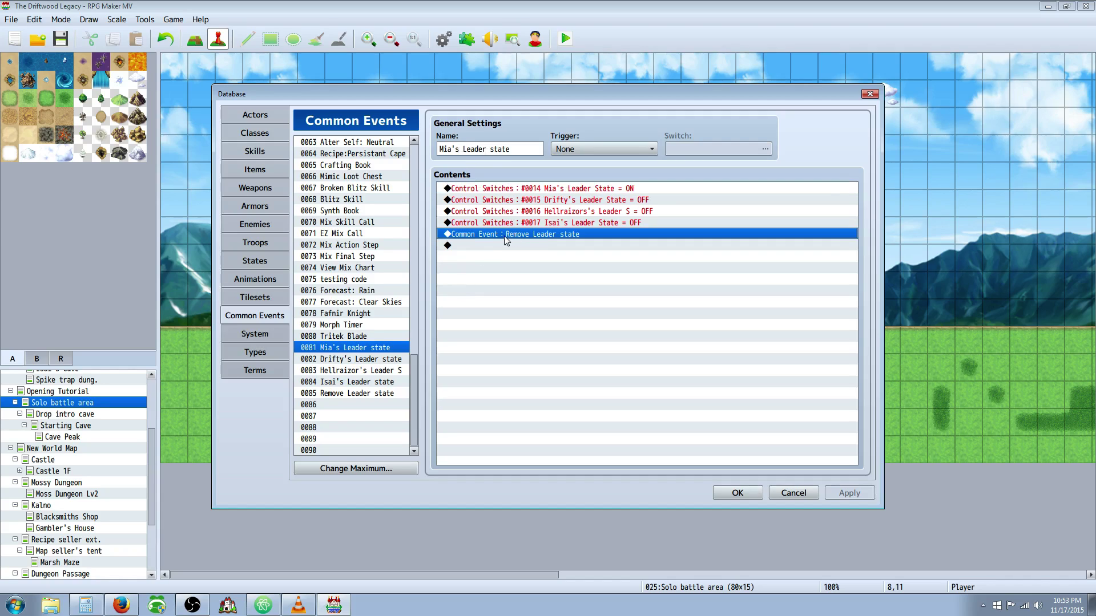
Open the Remove Leader state common event and highlight its Mia's Leader State conditional branch.
click(341, 394)
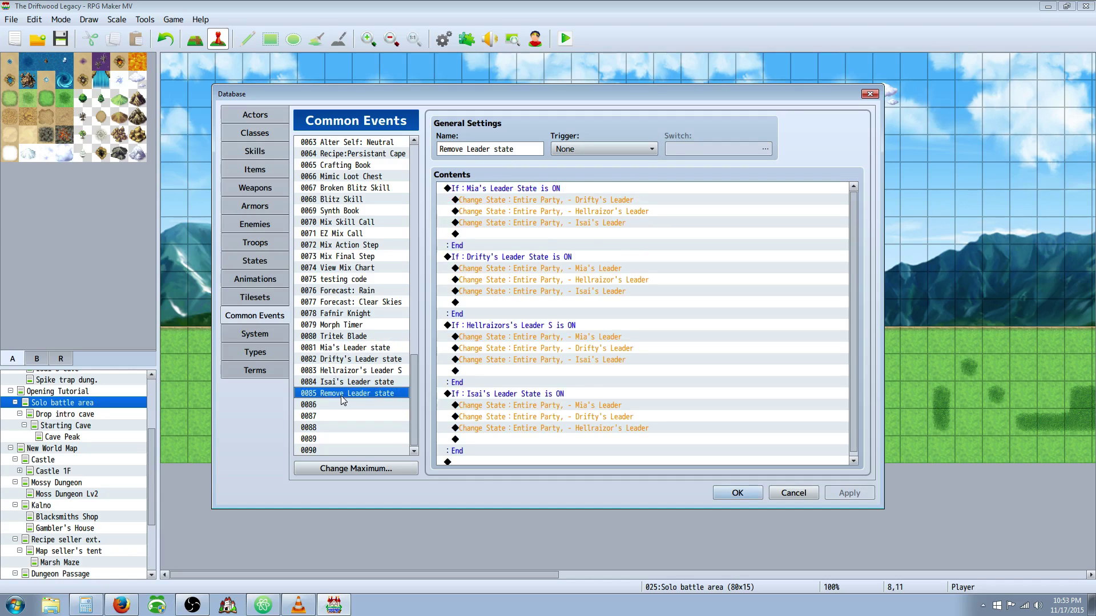
click(537, 304)
scroll(539, 245, up, 1)
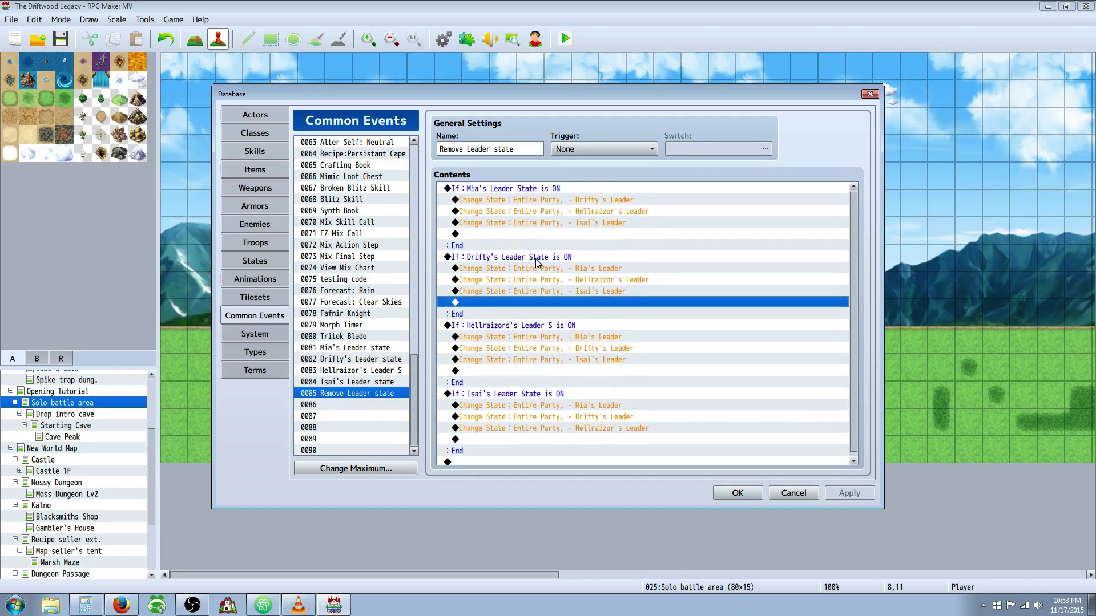
click(532, 210)
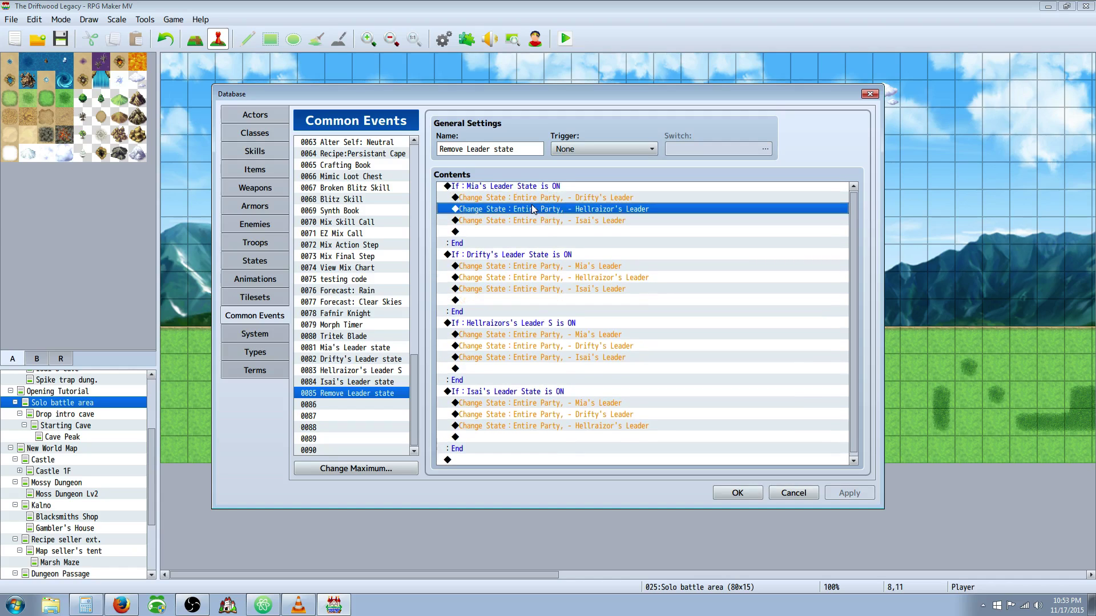
click(505, 189)
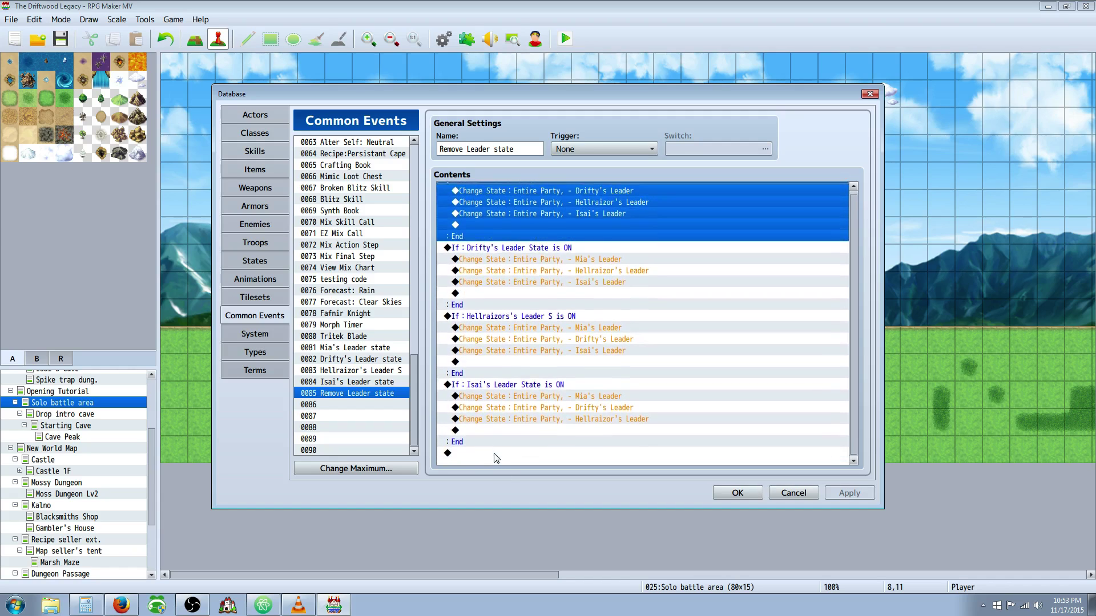
click(483, 462)
right_click(481, 458)
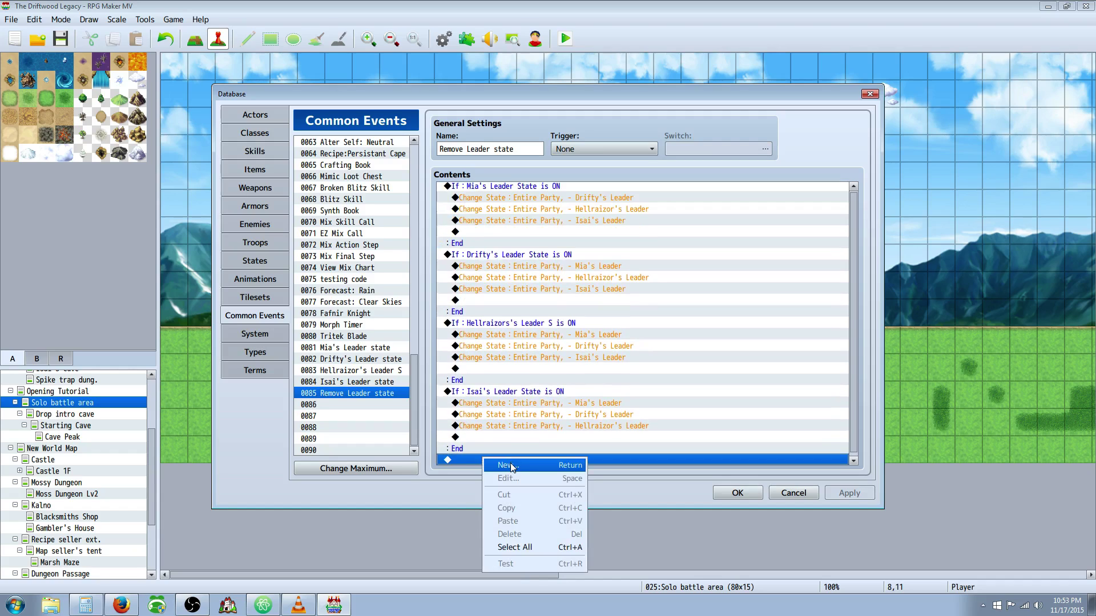
click(509, 466)
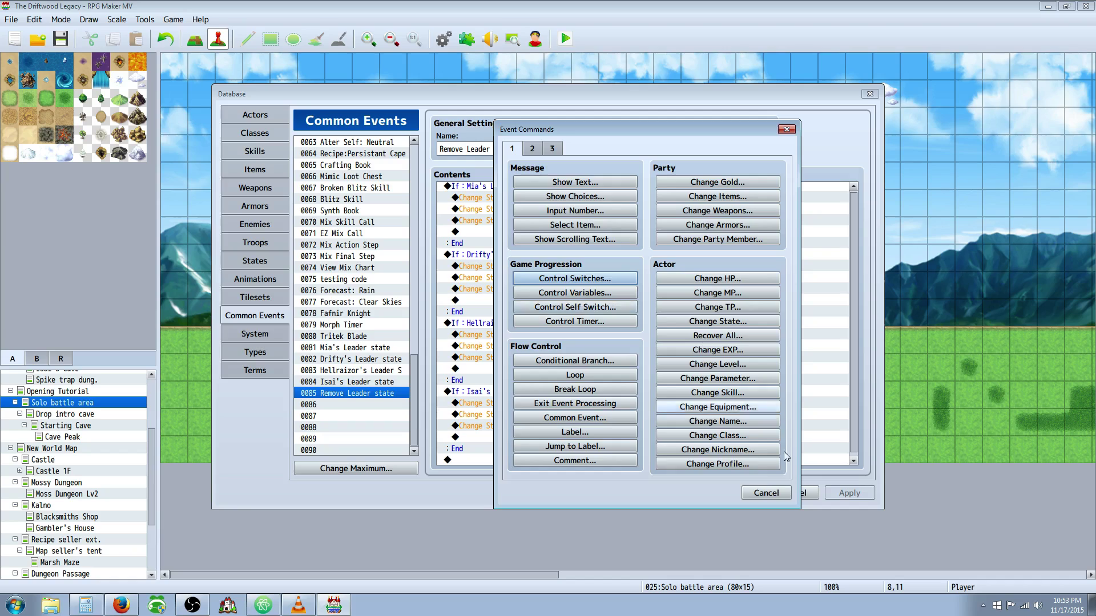
click(760, 494)
Examine the Remove Leader state event's conditional branches, from the state removals under Mia's condition down to Isai's branch.
drag(484, 196, 494, 240)
click(522, 232)
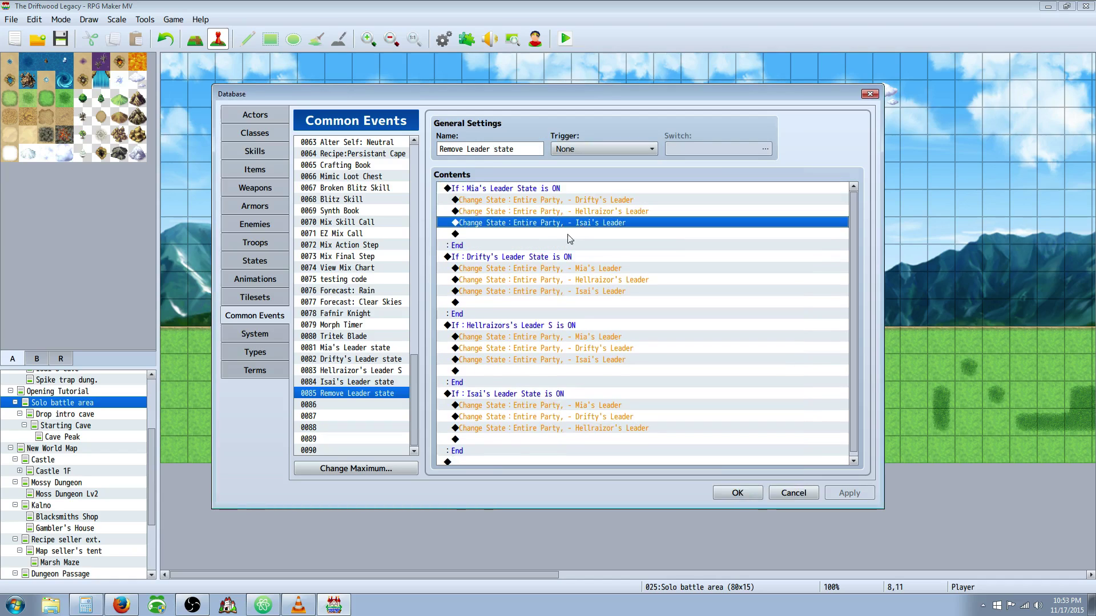
click(531, 200)
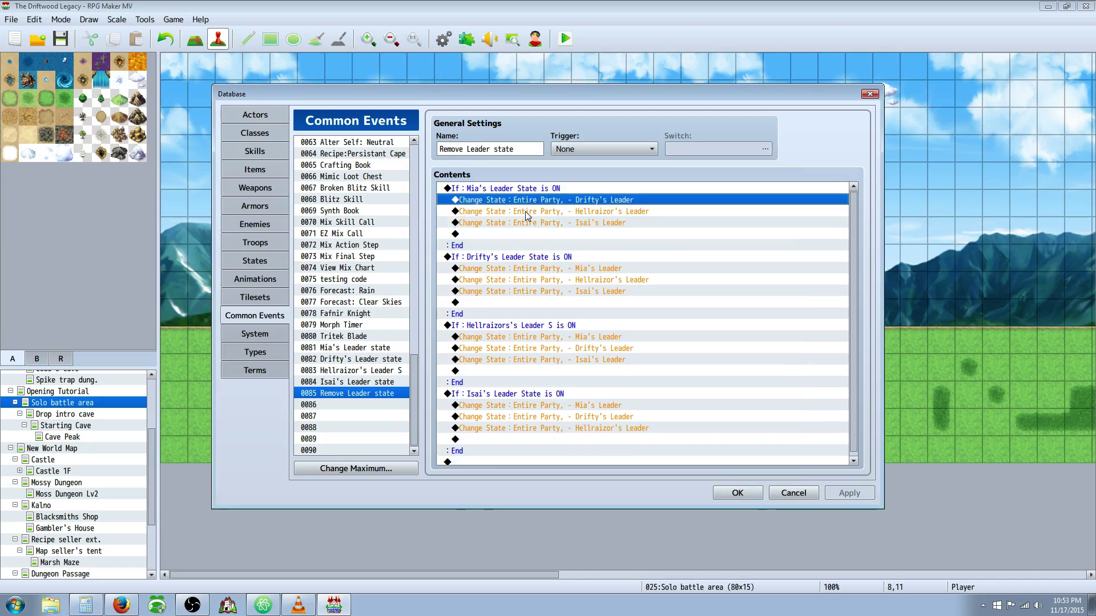
click(530, 212)
click(528, 223)
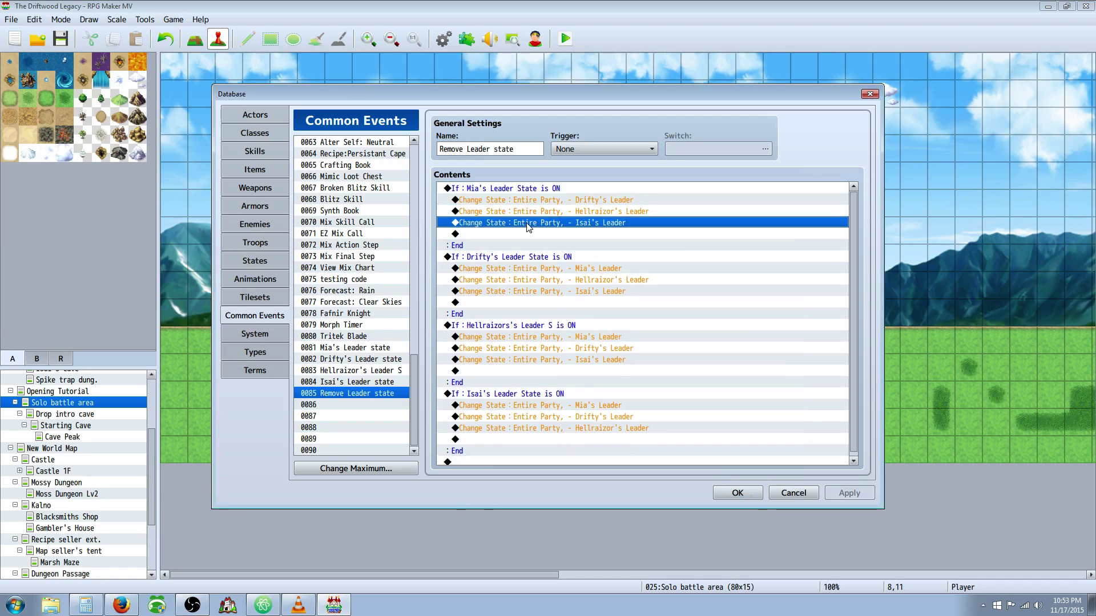
click(573, 235)
click(585, 303)
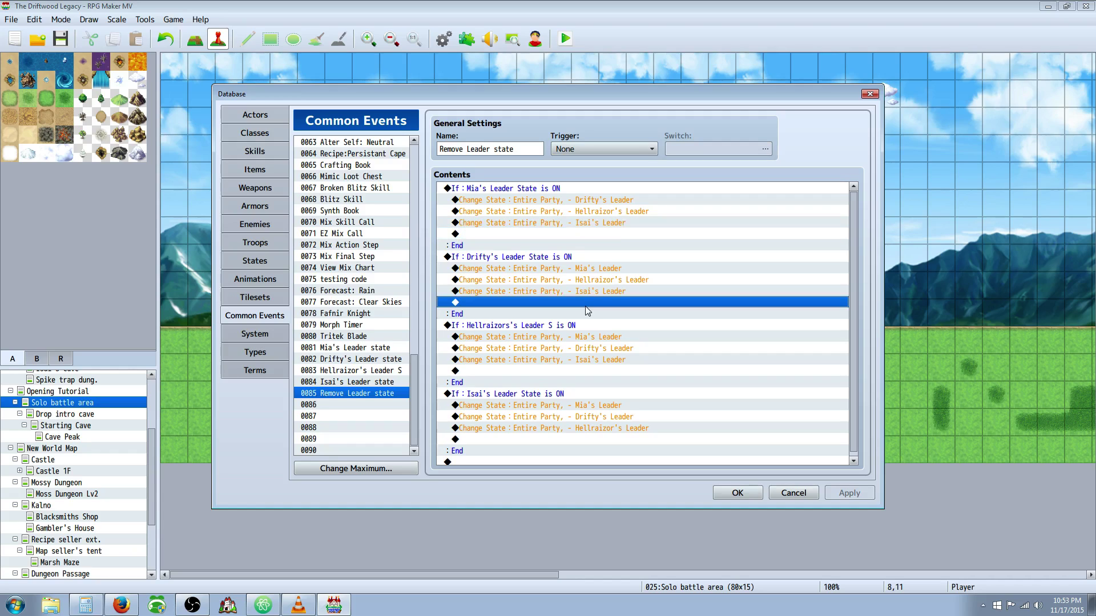
scroll(530, 296, down, 1)
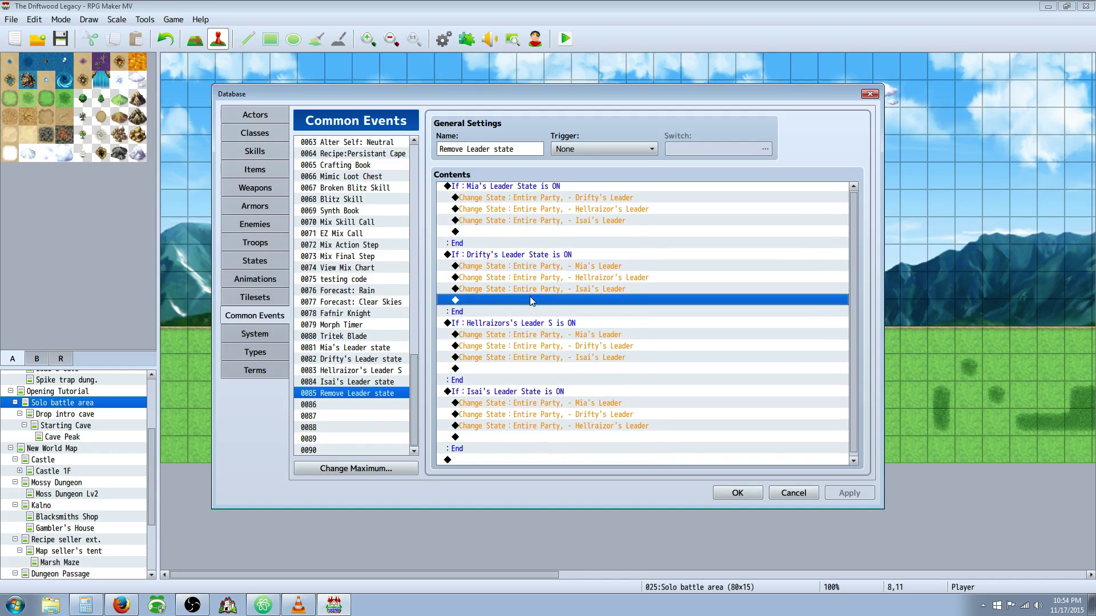
click(472, 457)
click(484, 393)
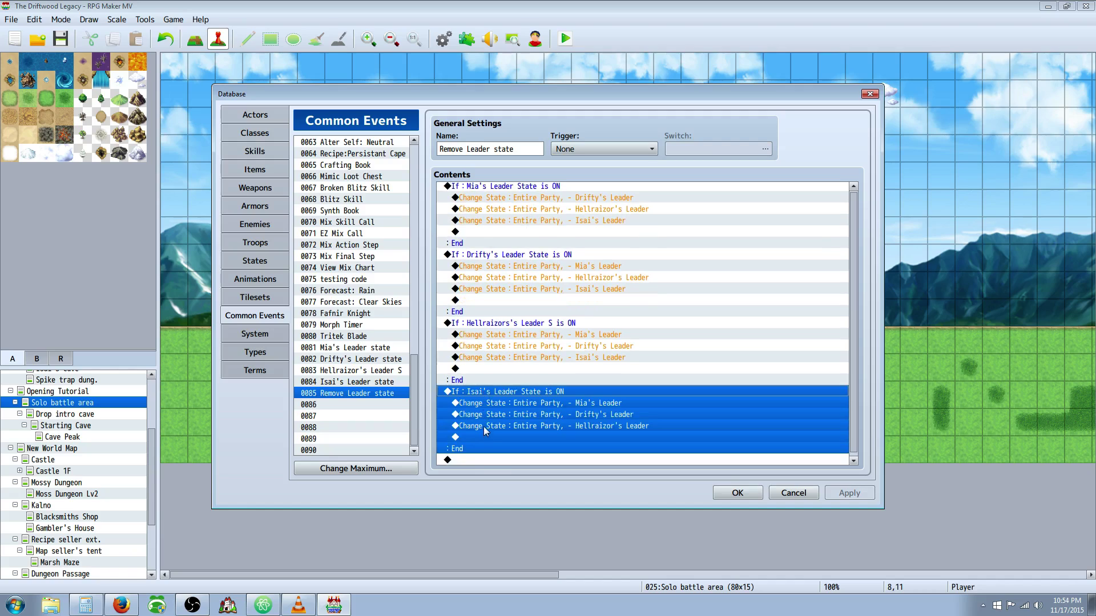
Highlight the commands in Mia's Leader State branch that remove Drifty's, Hellraizor's and Isai's Leader states from the entire party.
click(541, 200)
scroll(537, 201, up, 1)
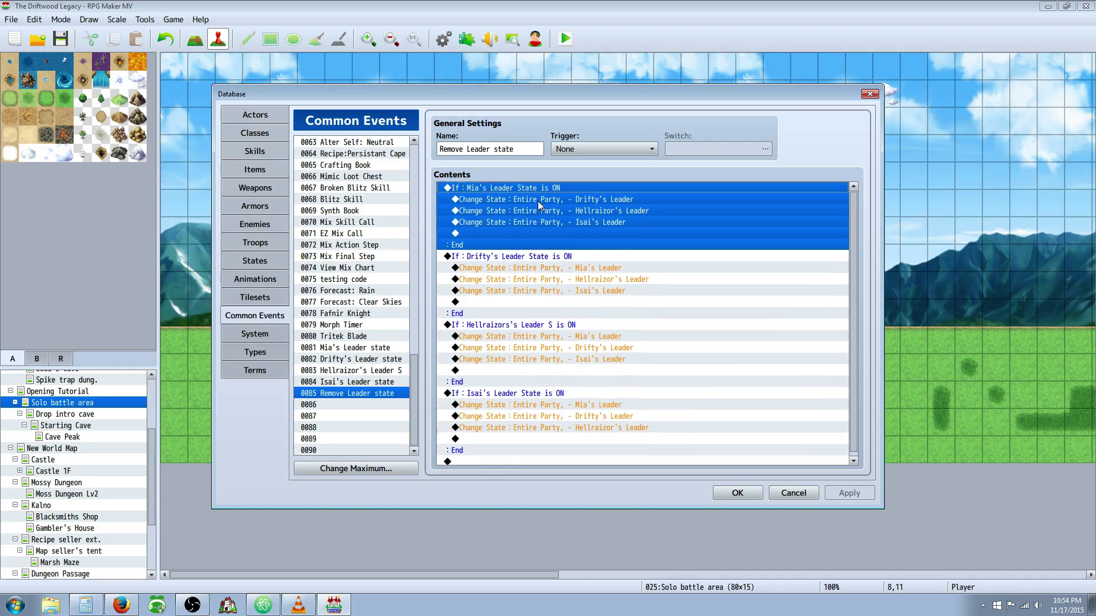
click(537, 211)
click(535, 223)
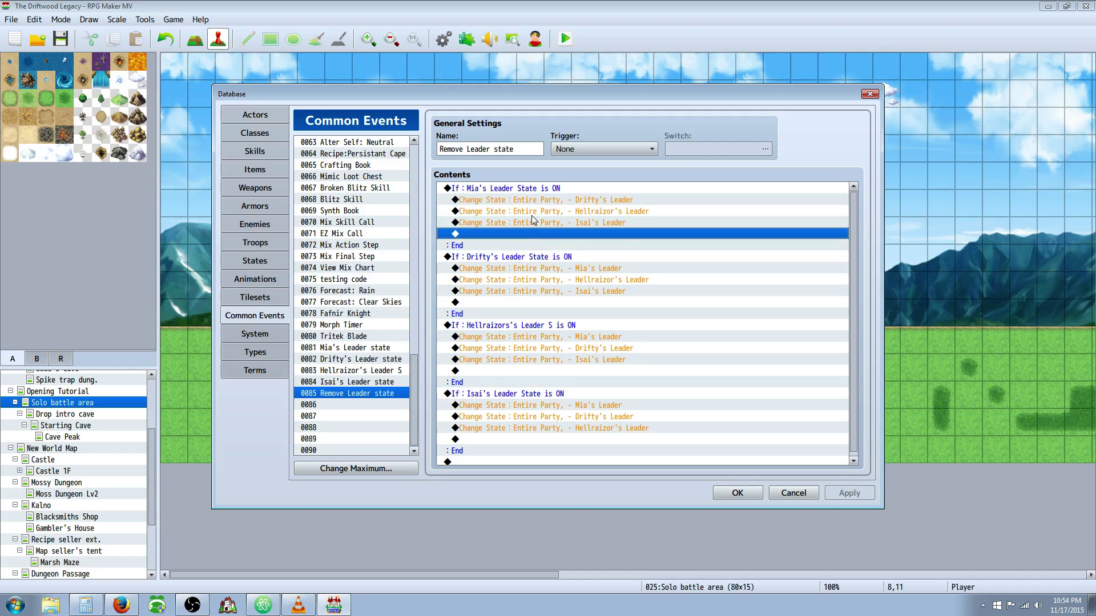
click(531, 200)
click(529, 223)
click(531, 200)
click(532, 213)
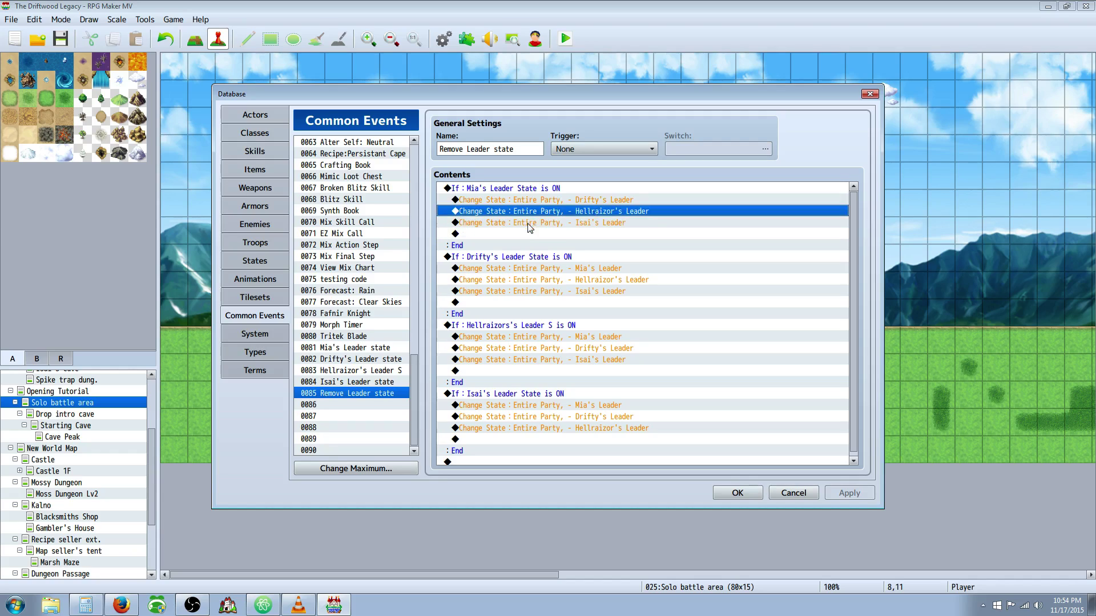
click(528, 235)
click(531, 201)
click(528, 224)
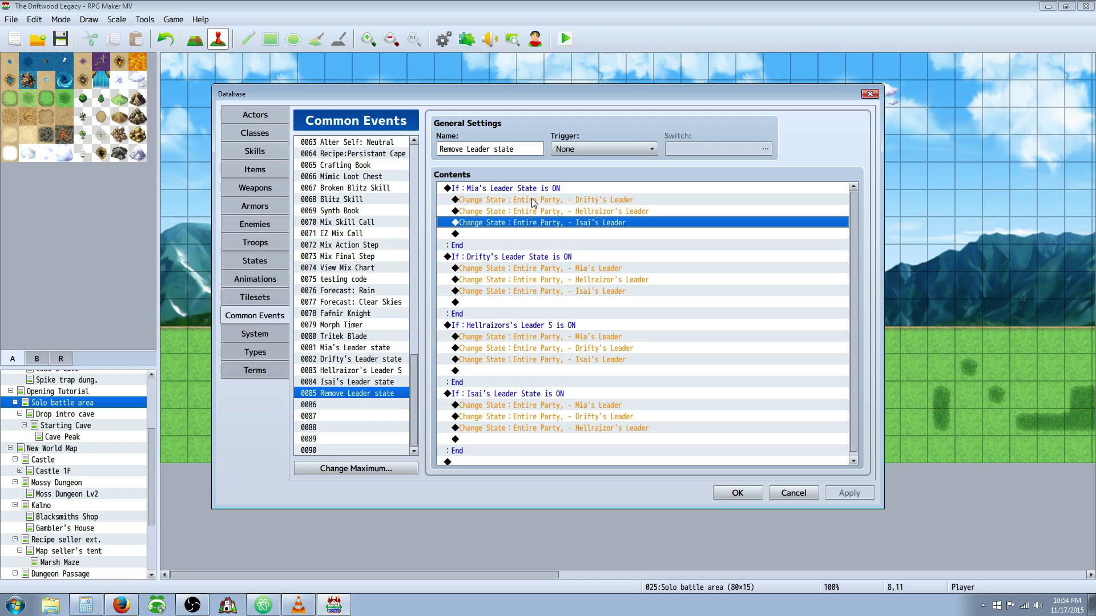
click(536, 201)
click(559, 213)
click(585, 224)
click(563, 234)
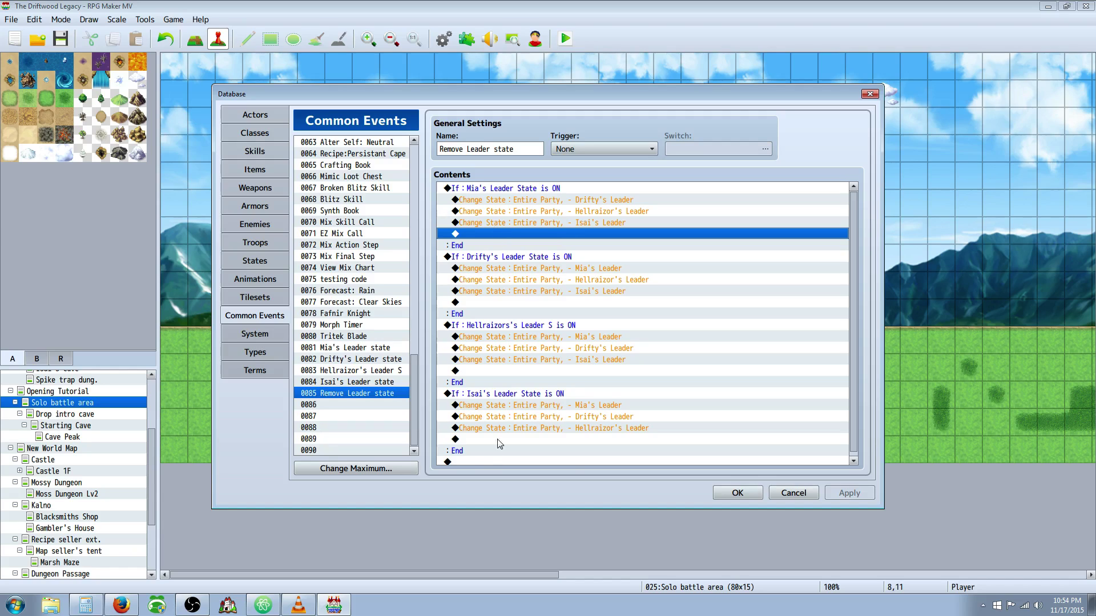
Review the Conditional Branch options for a new command and the switch condition of the existing Mia's Leader State branch.
right_click(474, 461)
click(500, 468)
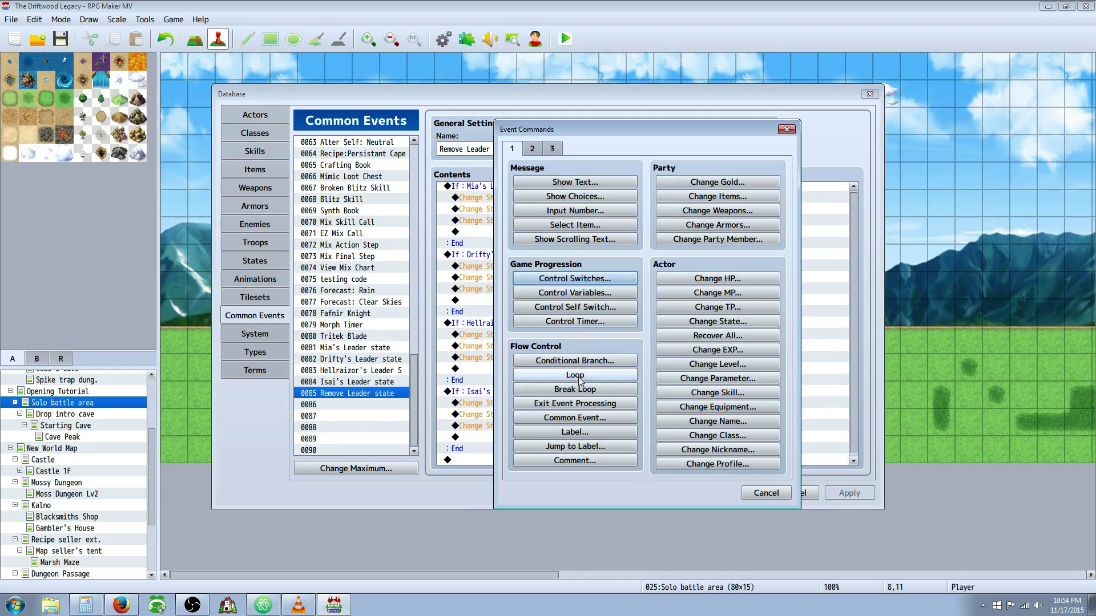
click(562, 360)
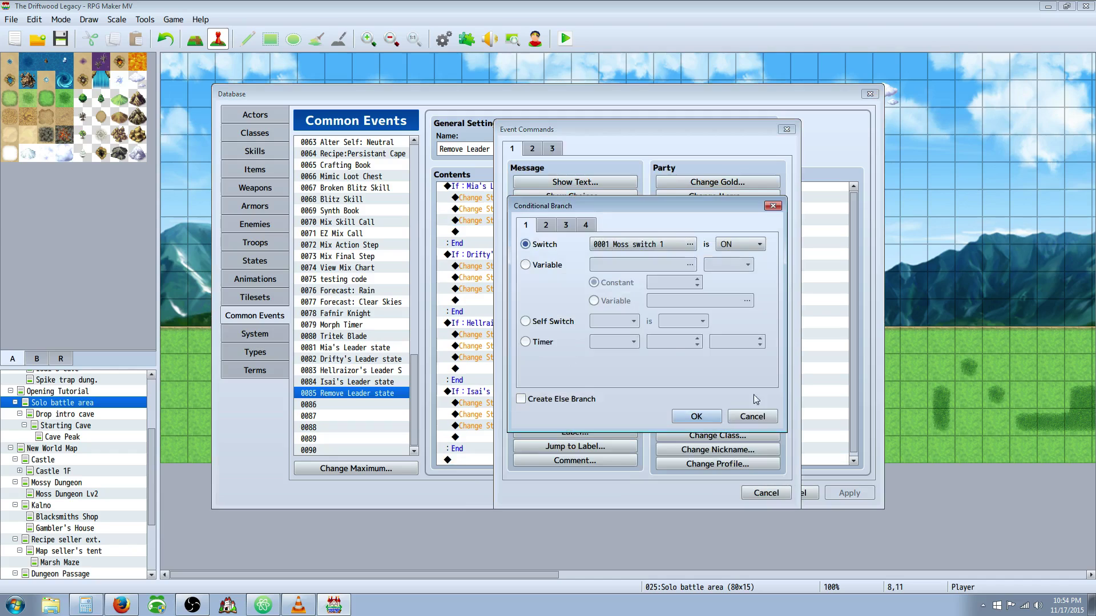
click(752, 416)
click(766, 493)
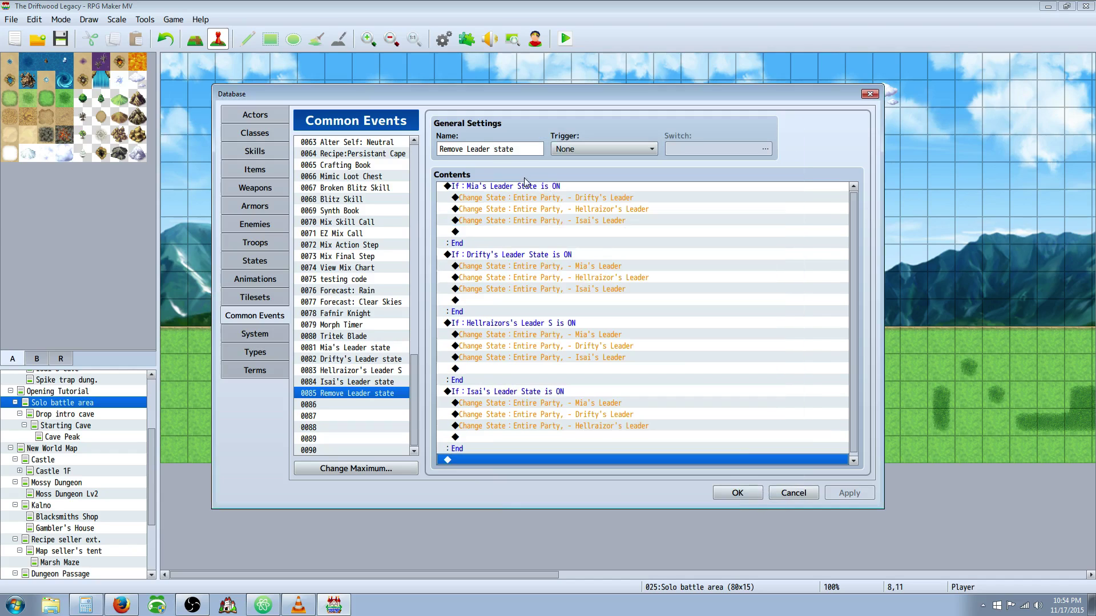
right_click(525, 193)
click(545, 213)
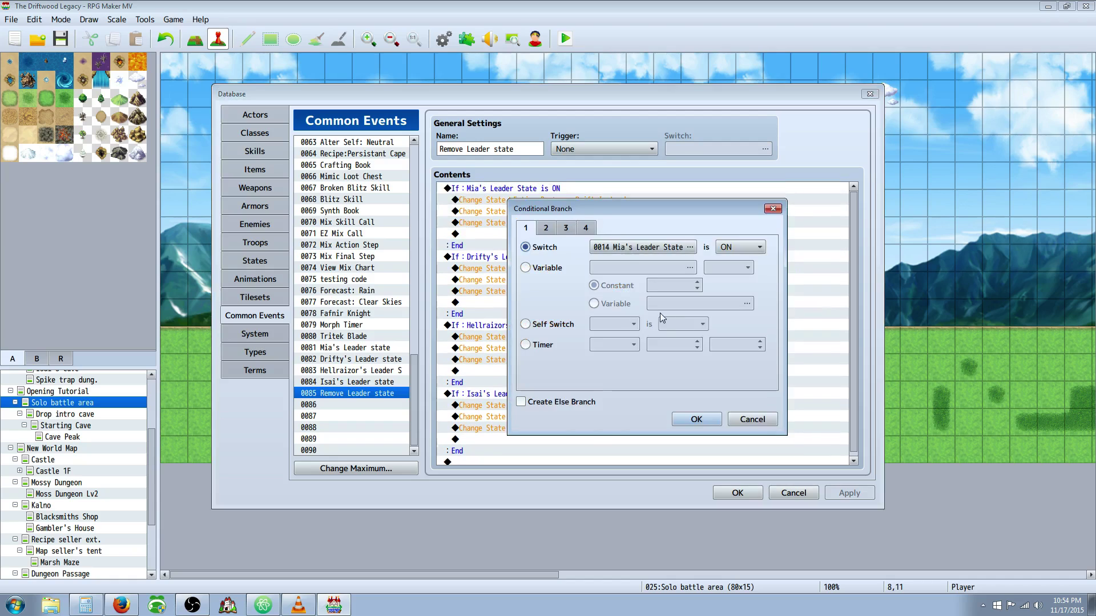
click(698, 420)
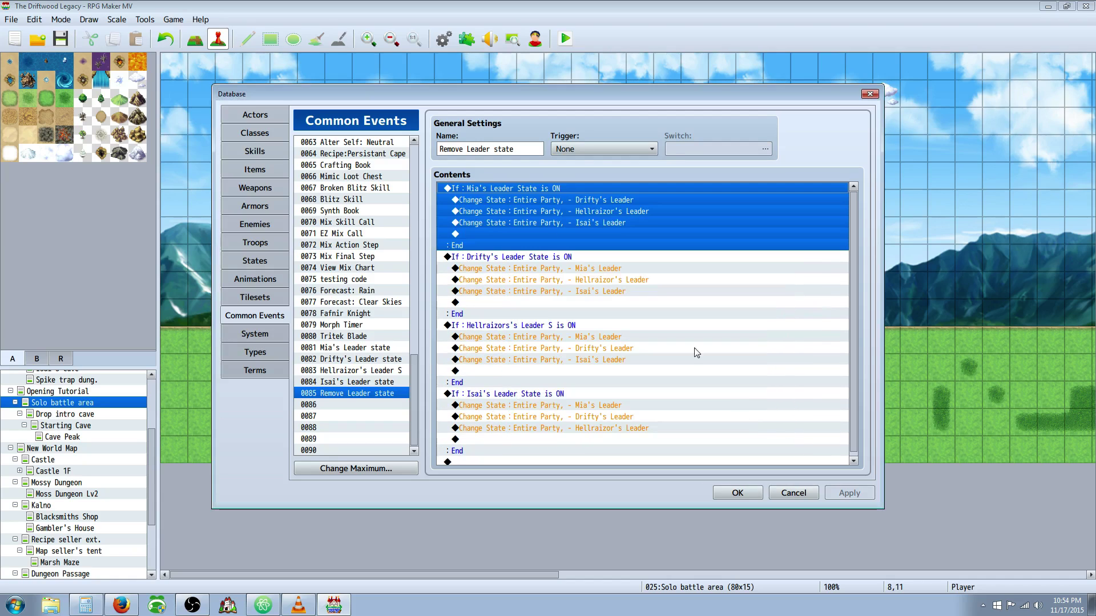
Preview a new Change State command in the Mia's Leader State branch, with Entire Party as actor and Remove as operation.
click(516, 202)
click(490, 234)
right_click(491, 234)
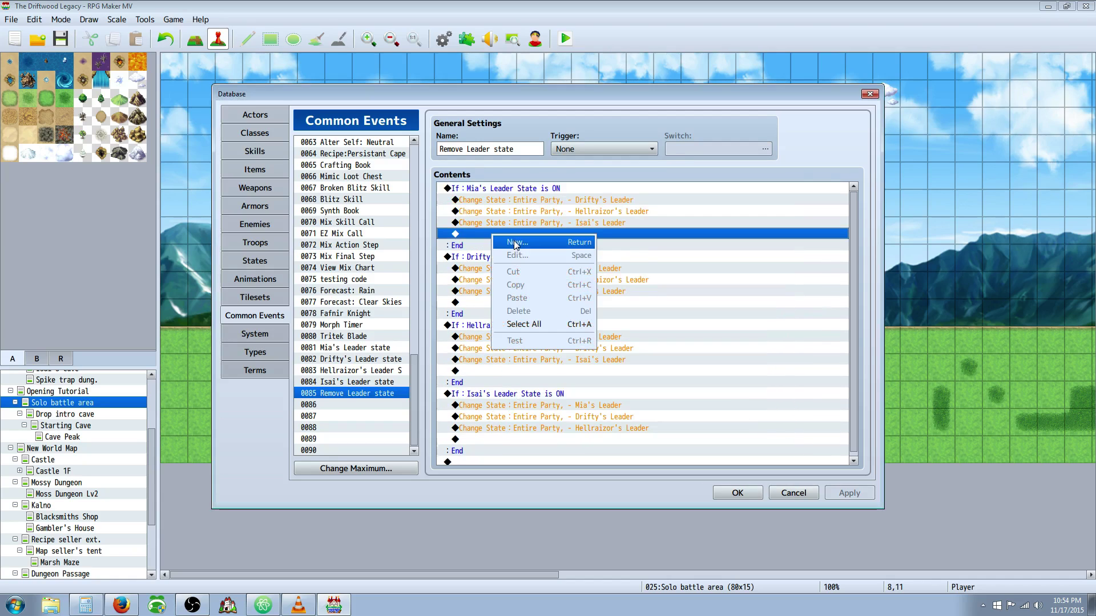
click(514, 244)
click(720, 321)
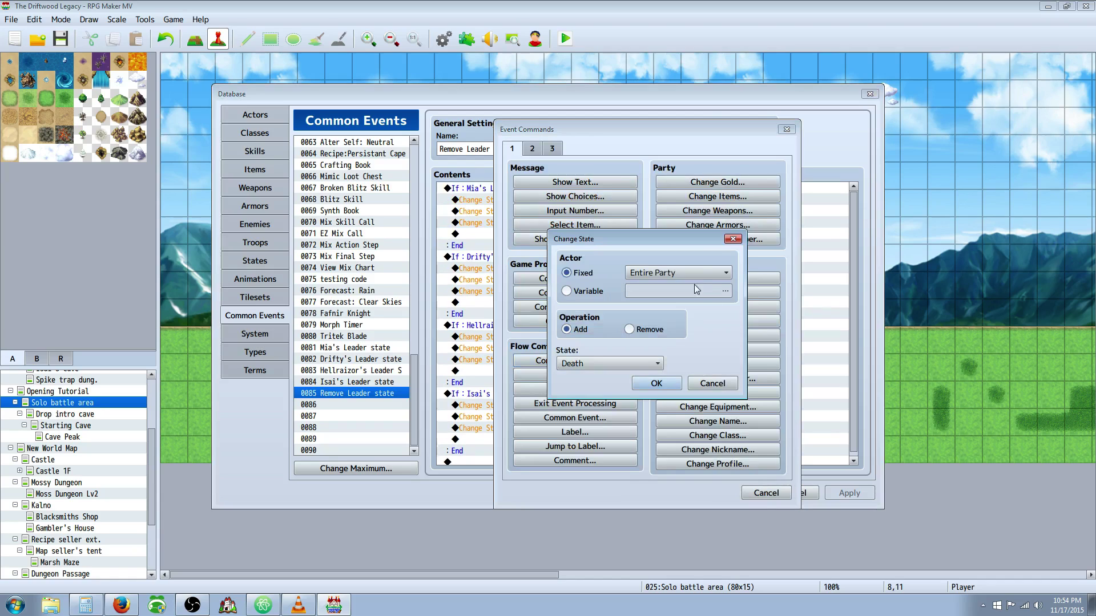
click(702, 275)
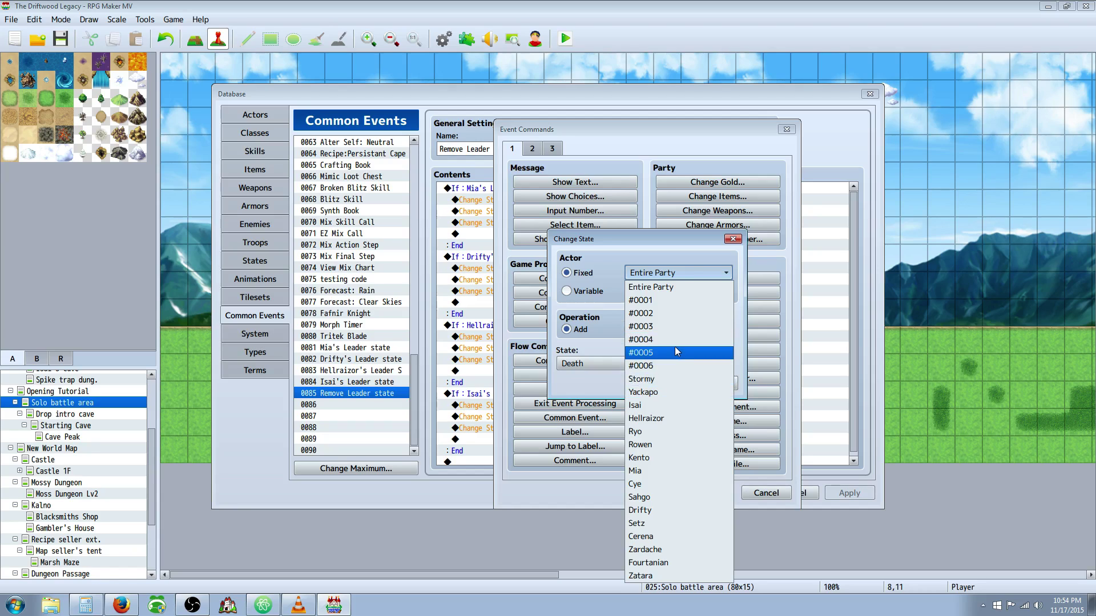
click(662, 287)
click(629, 329)
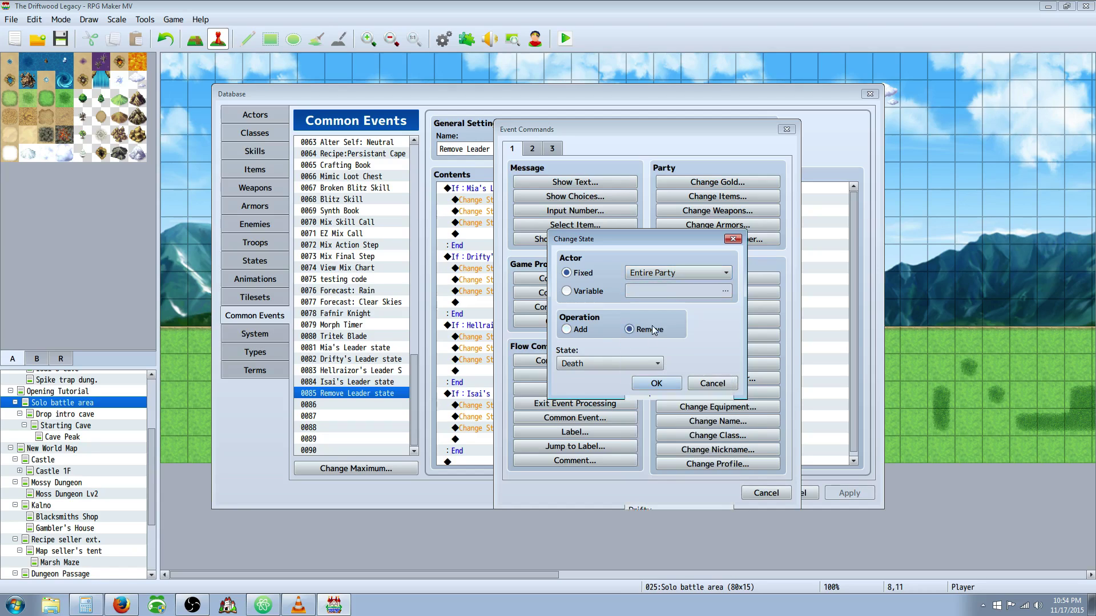
Browse the Change State command's state list down to the Leader states, and discard the new command.
click(632, 365)
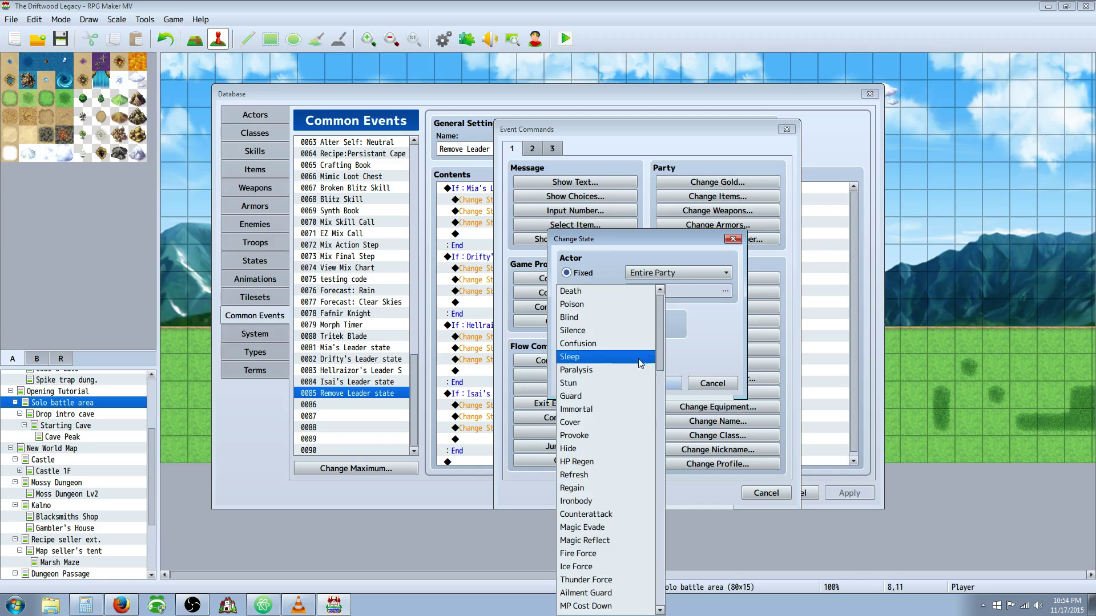
drag(660, 342, 658, 591)
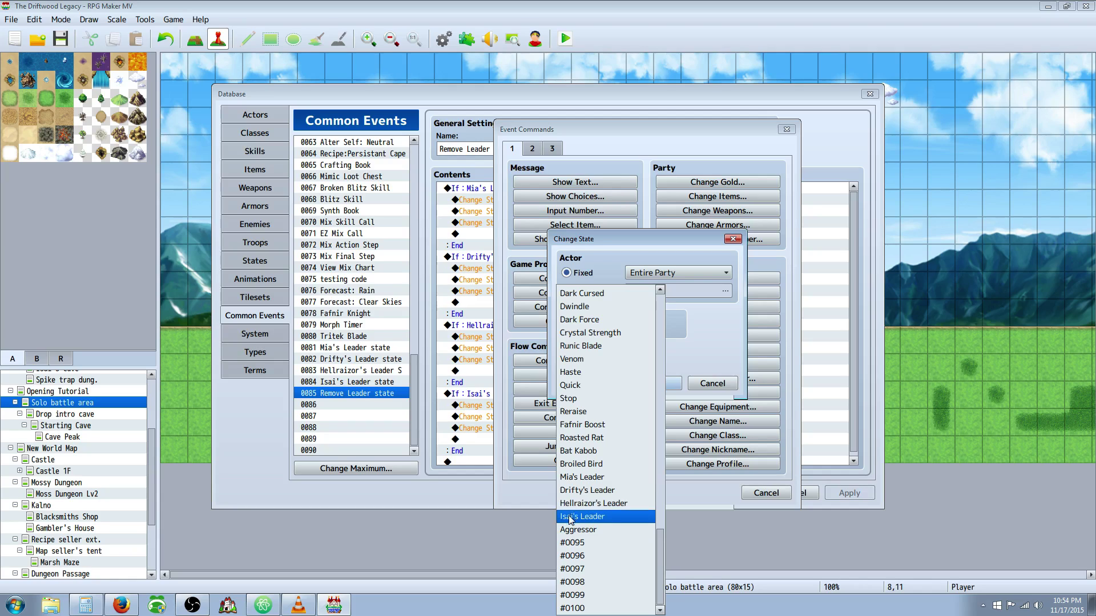
click(753, 378)
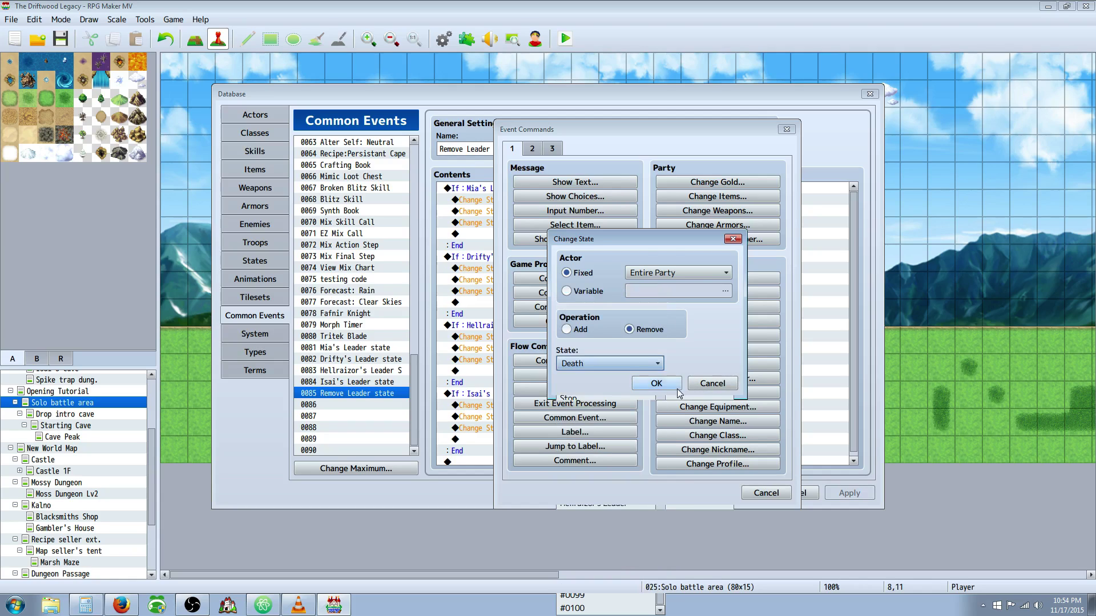
click(708, 384)
click(768, 494)
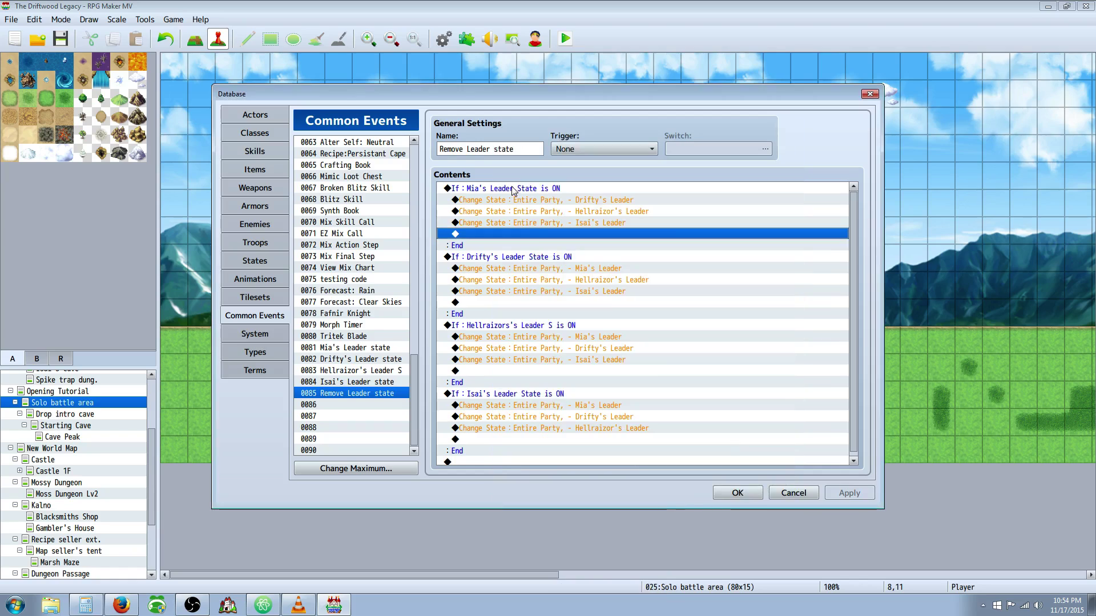
Compare the switch settings in Mia's Leader state common event with the Mia's Leader State branch of Remove Leader state.
click(378, 350)
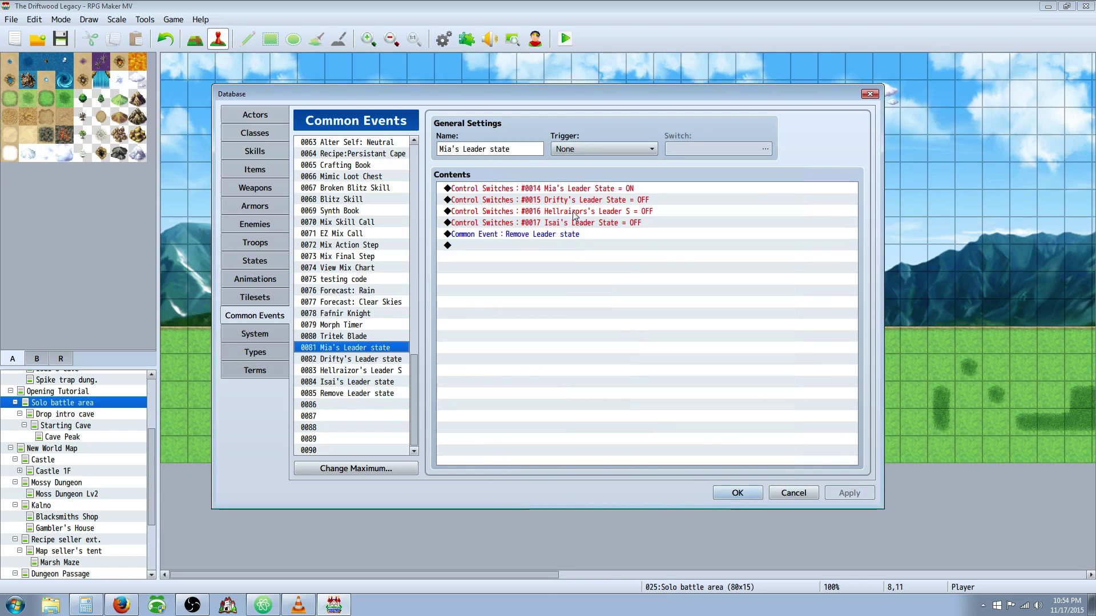
click(585, 189)
click(365, 395)
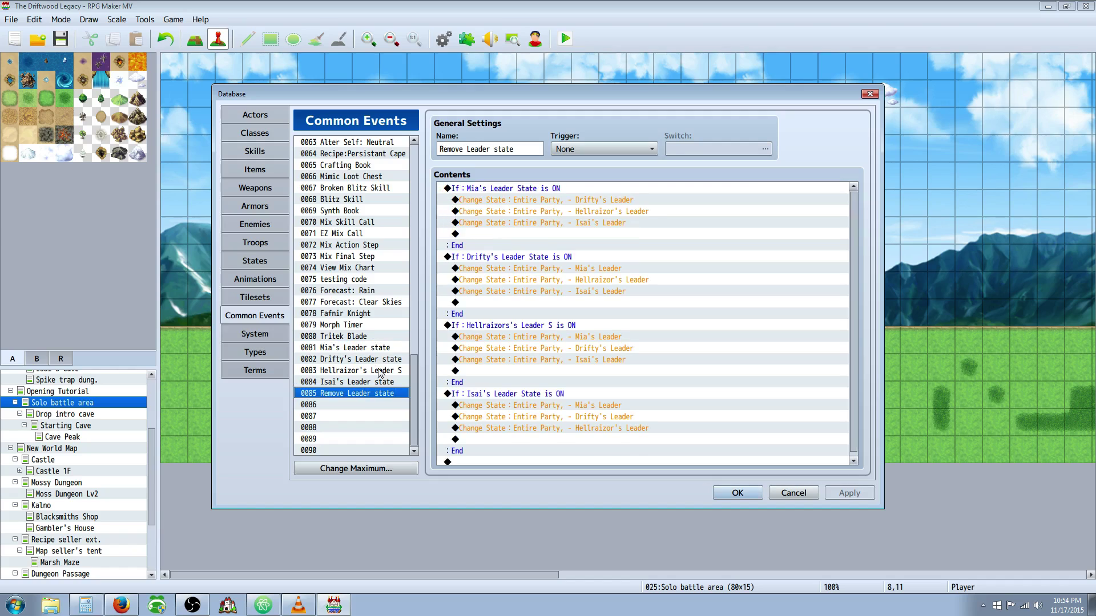
click(538, 189)
click(579, 201)
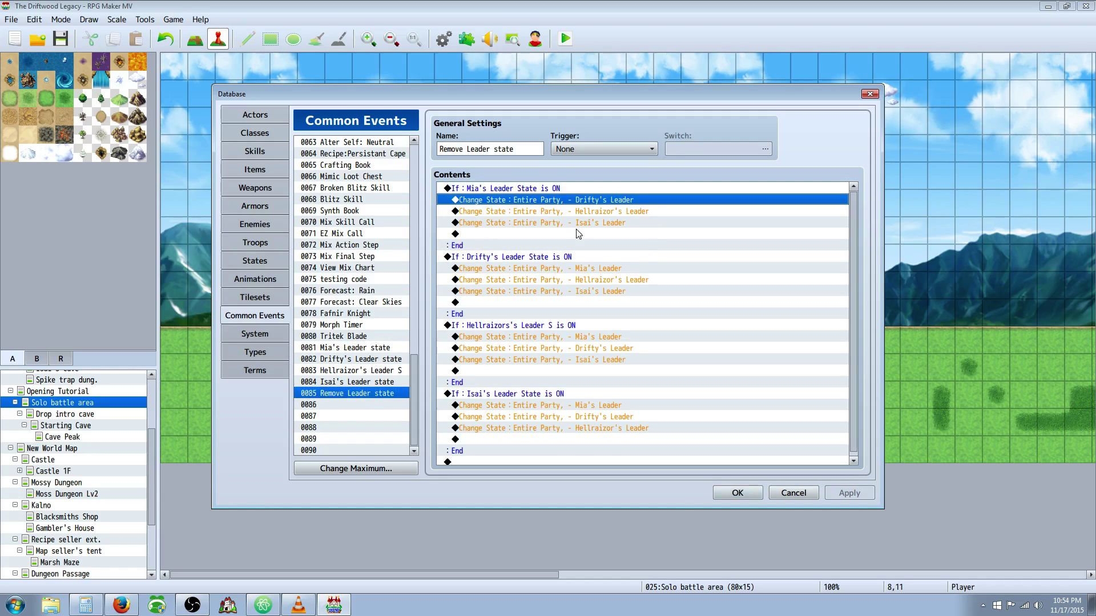
scroll(569, 240, down, 1)
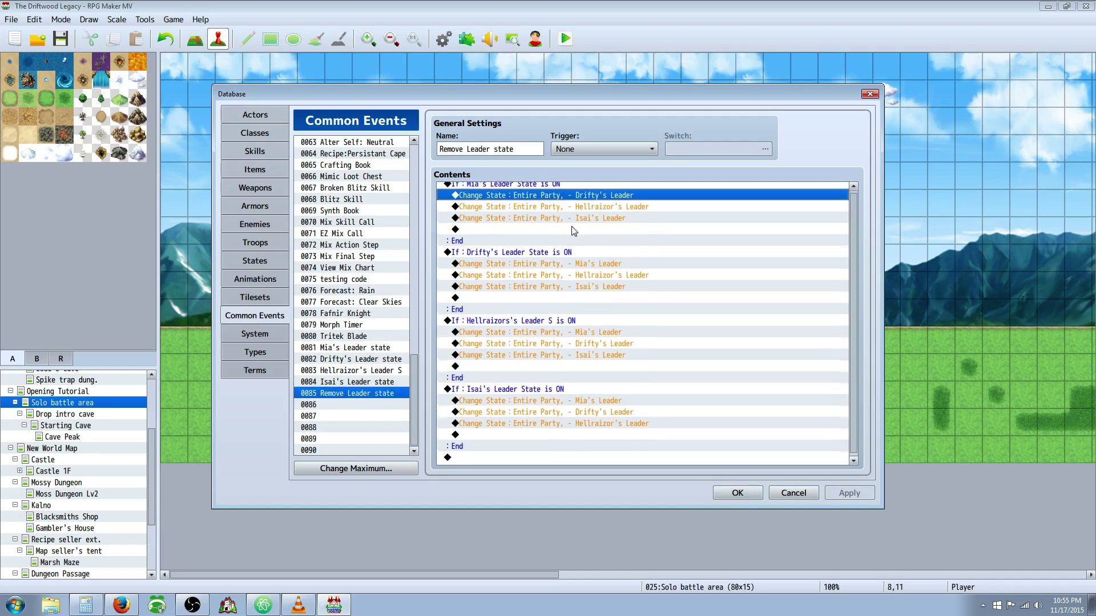
Highlight the Drifty's Leader State branch and review Drifty's Leader state event, including the Common Event option for a new command.
click(497, 255)
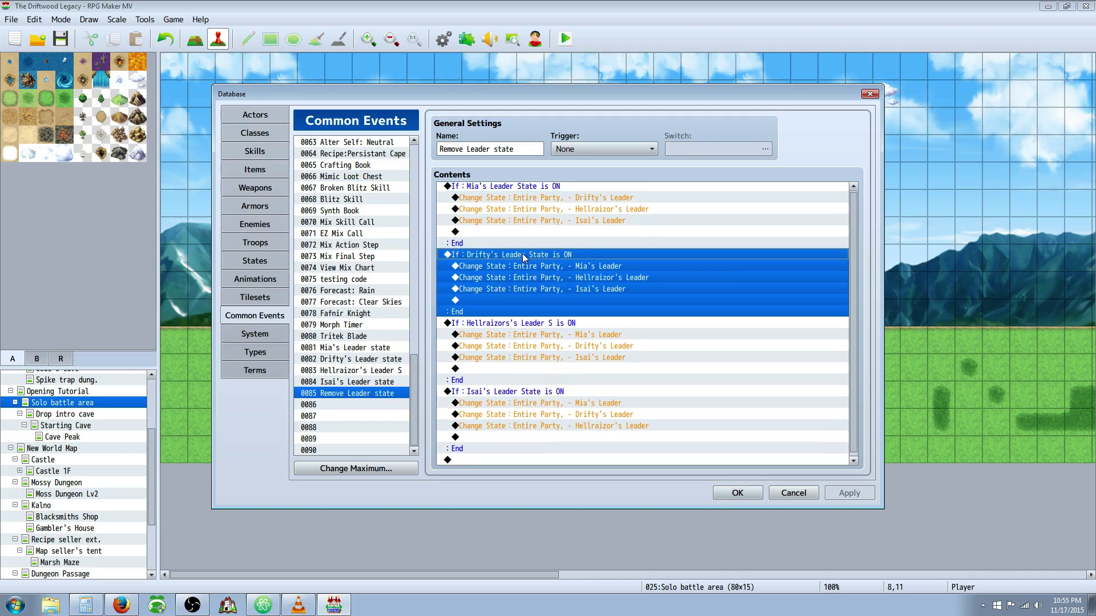
click(349, 363)
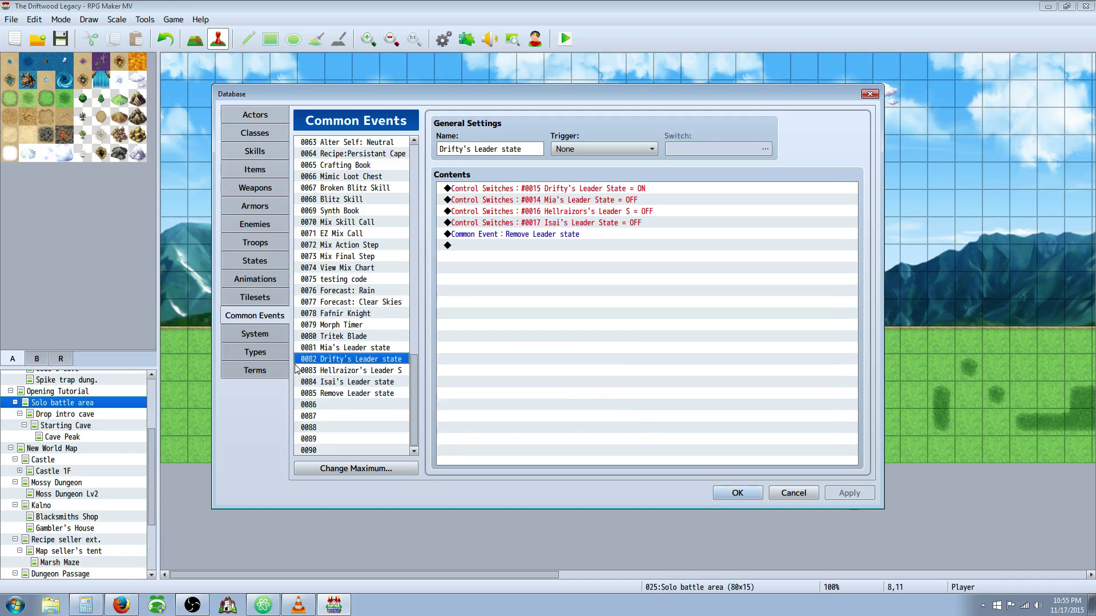
click(596, 192)
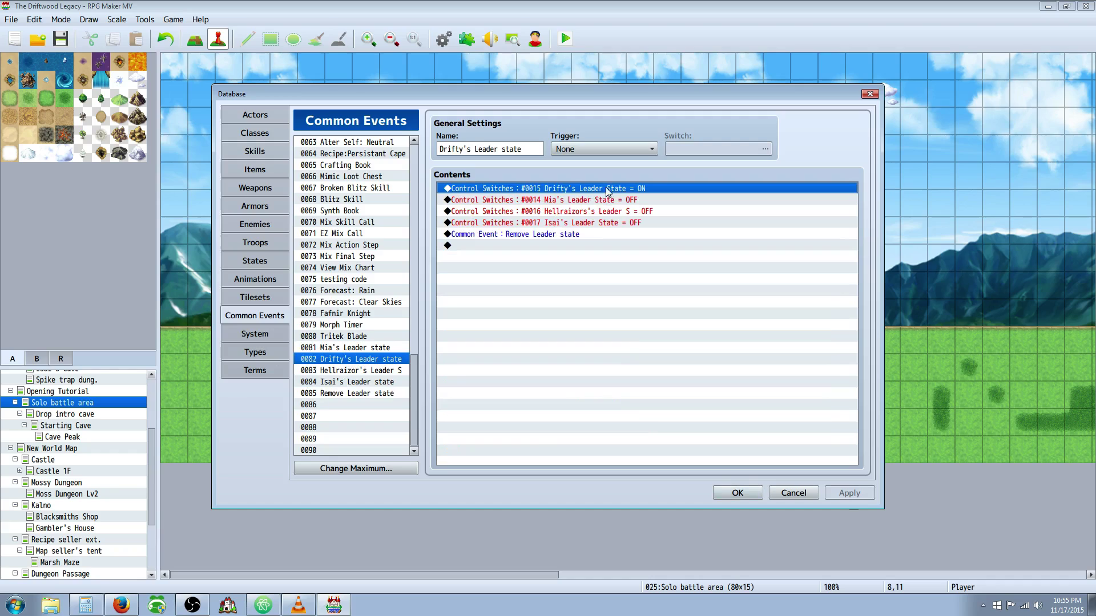
click(613, 201)
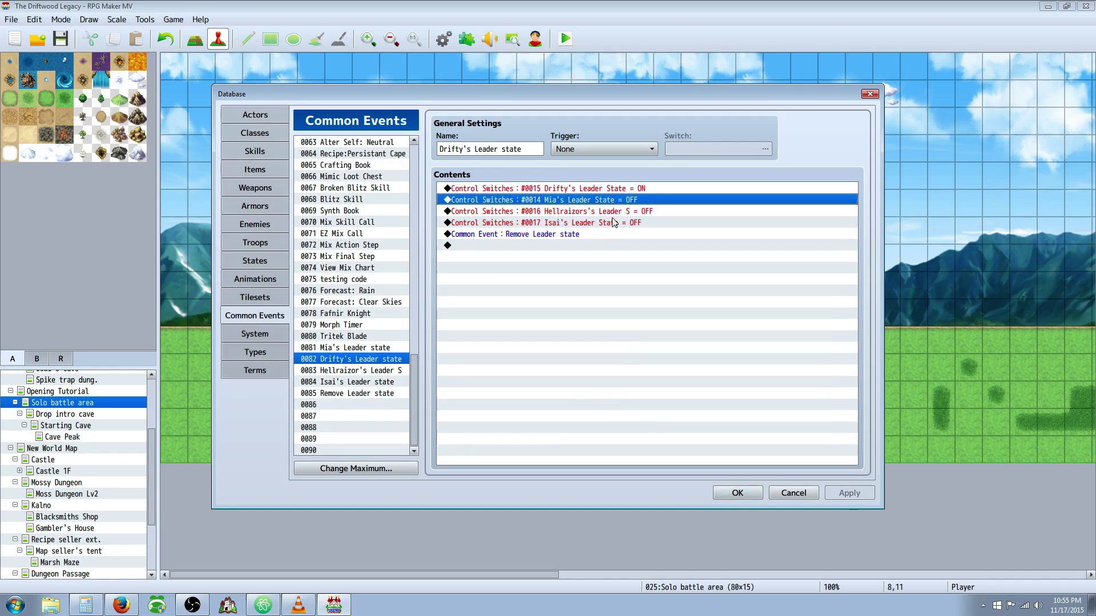
click(500, 246)
right_click(497, 249)
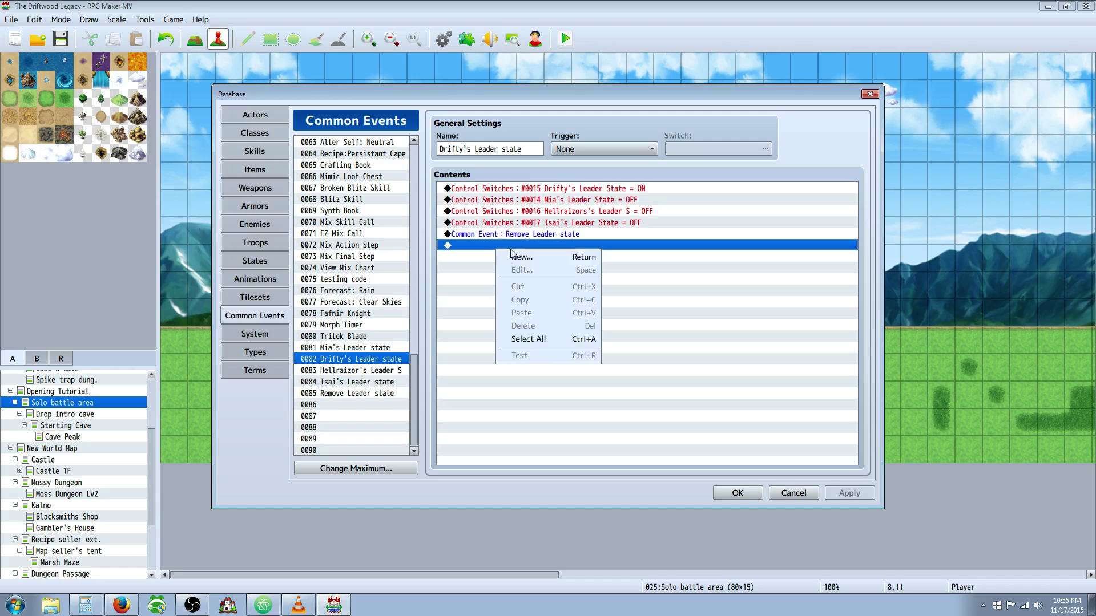
click(516, 255)
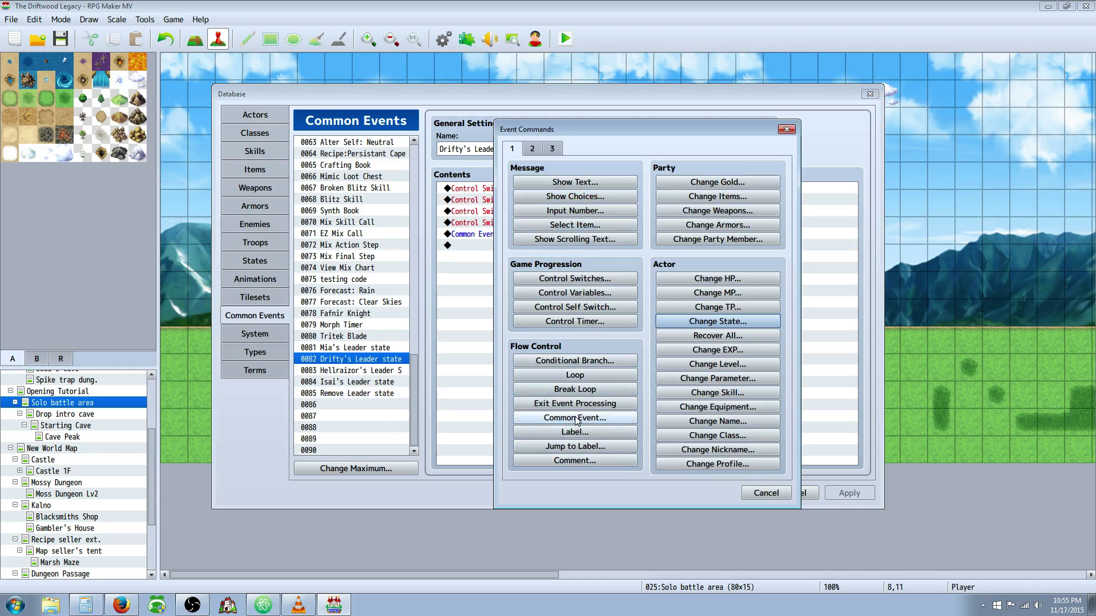
click(748, 494)
Compare the contents of Mia's, Drifty's and Hellraizor's Leader state common events.
click(374, 350)
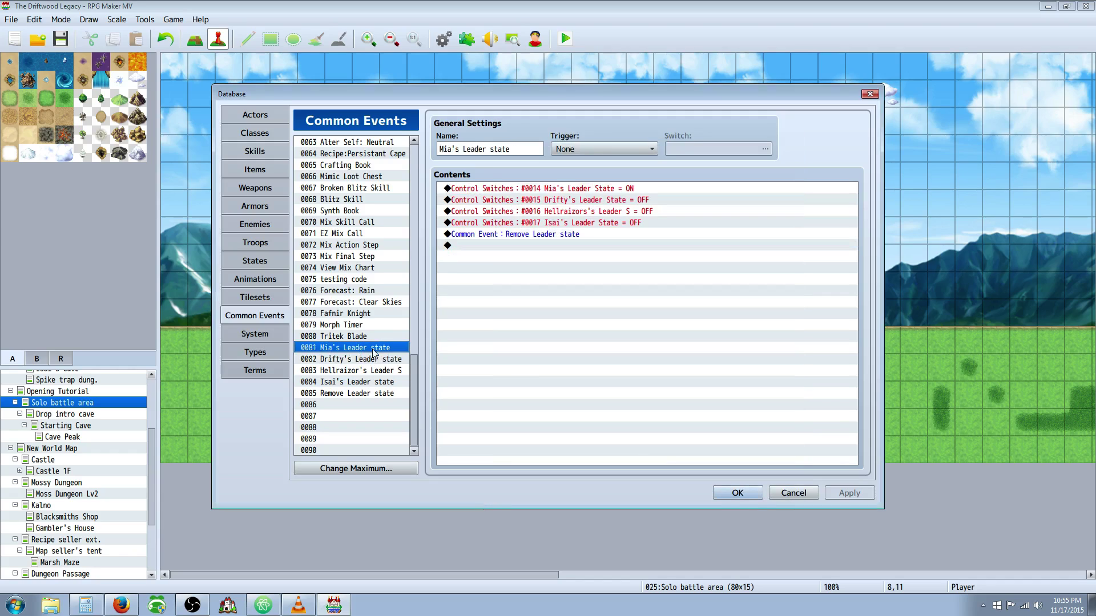
click(374, 359)
click(373, 371)
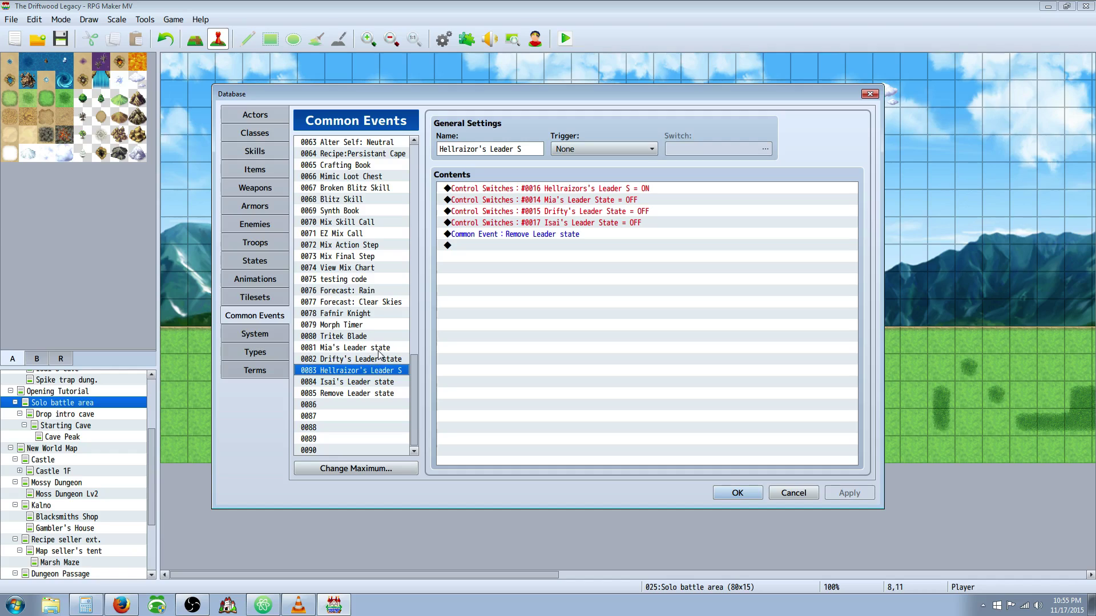
click(381, 350)
click(381, 359)
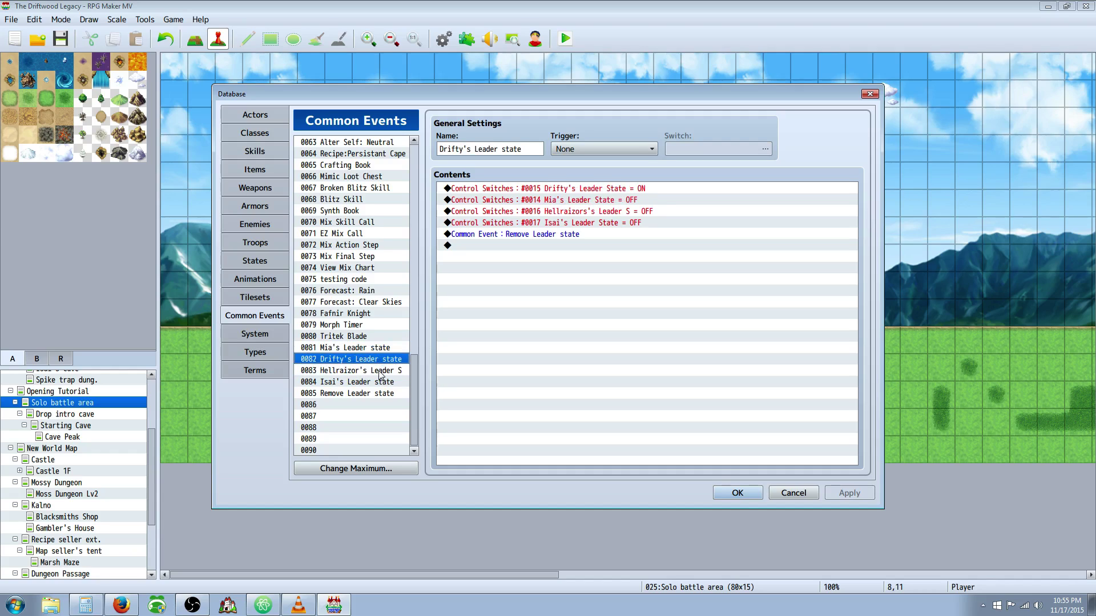
click(381, 373)
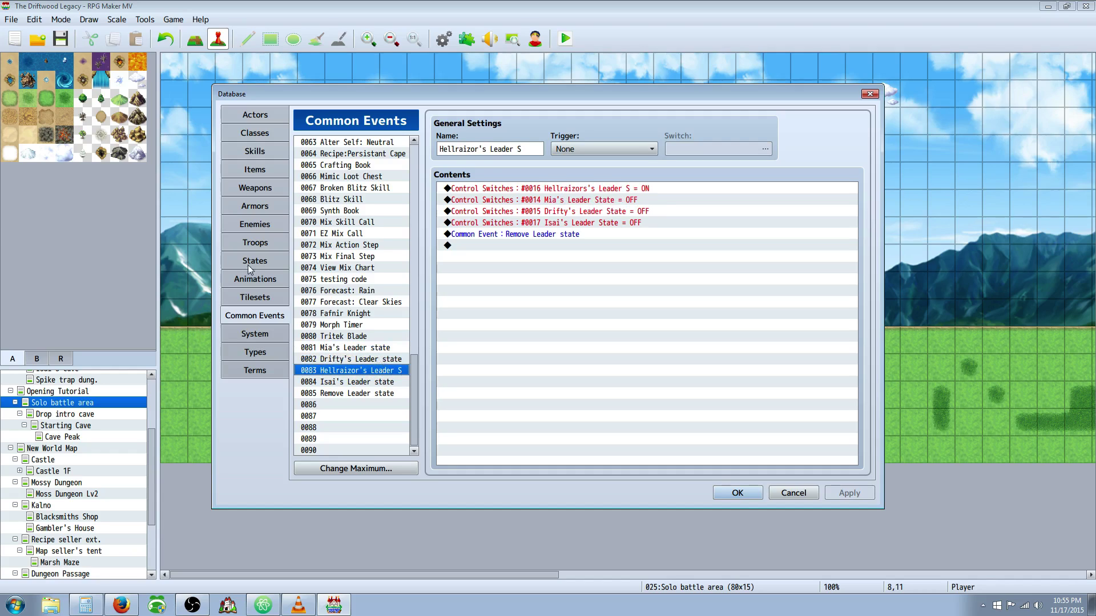
Highlight the switch commands and the Remove Leader state call in Hellraizor's Leader S common event one by one.
click(571, 190)
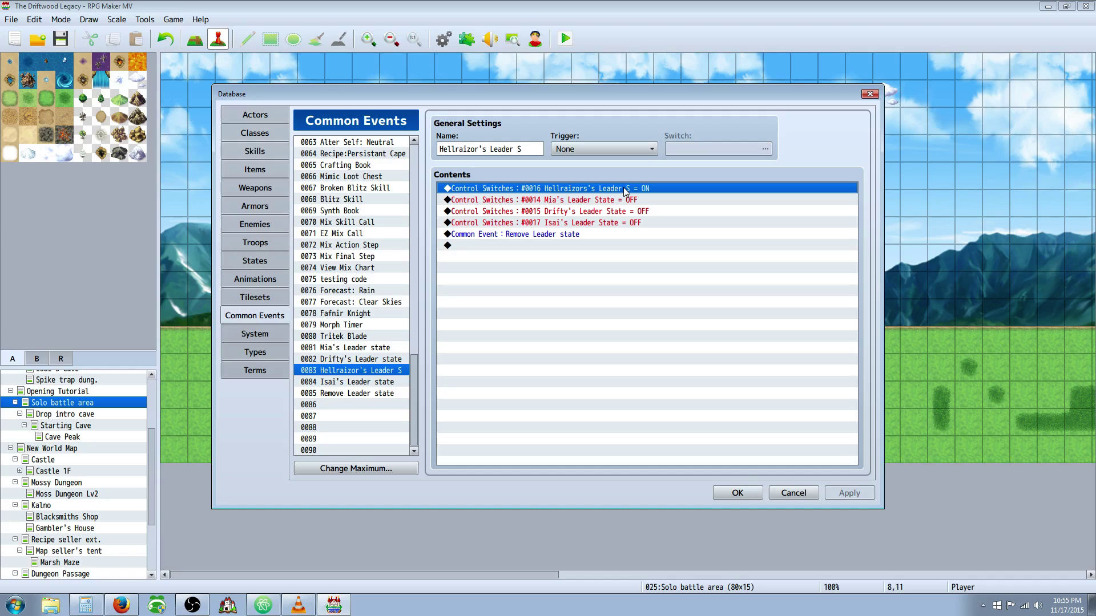
click(589, 201)
click(587, 213)
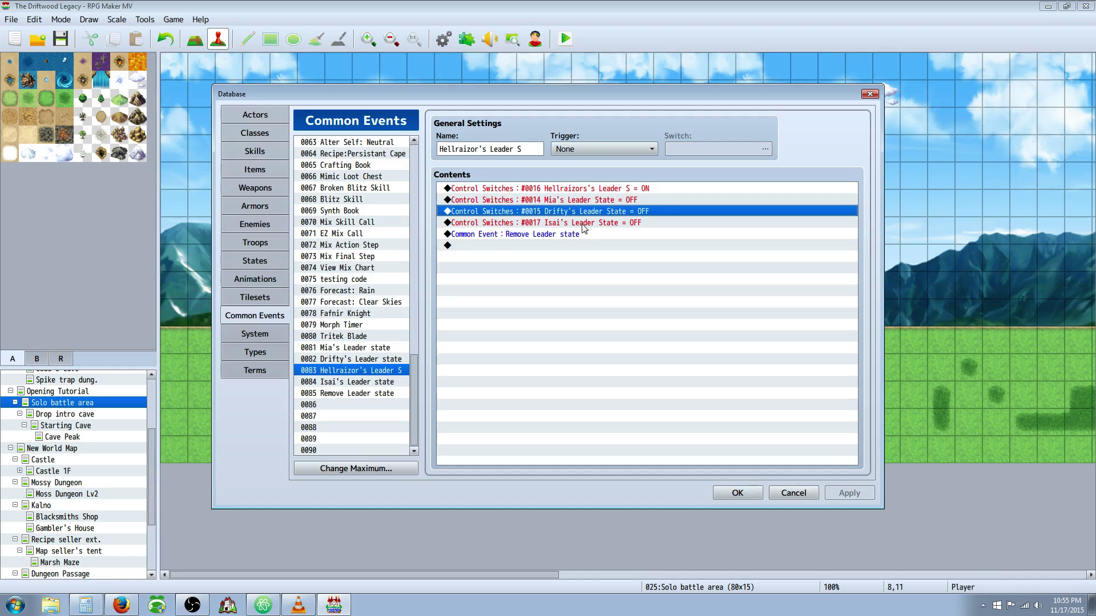
click(583, 223)
click(587, 201)
click(586, 222)
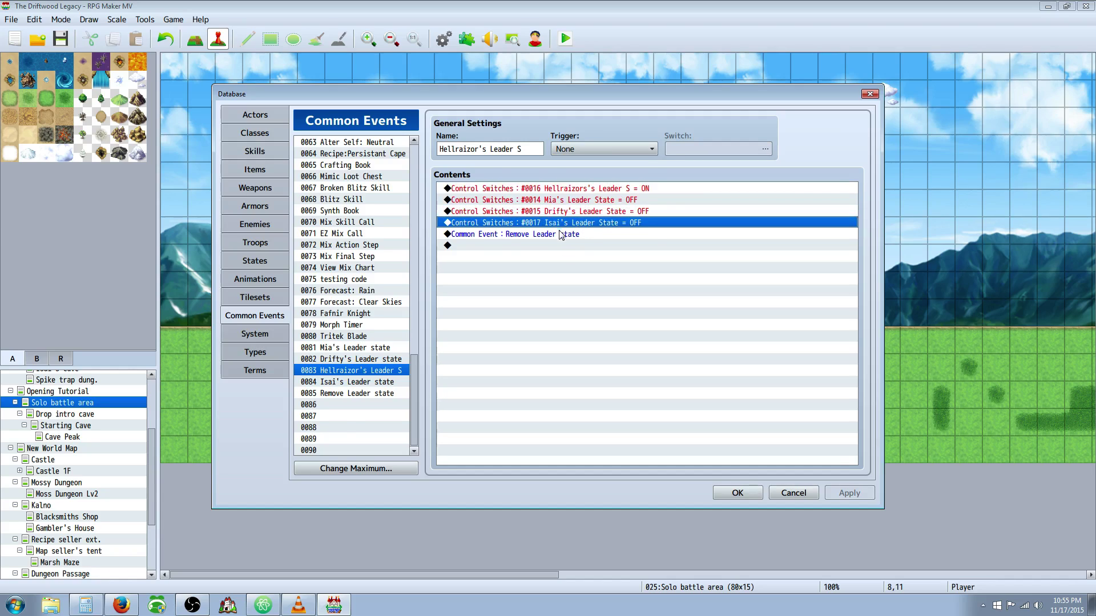
click(509, 234)
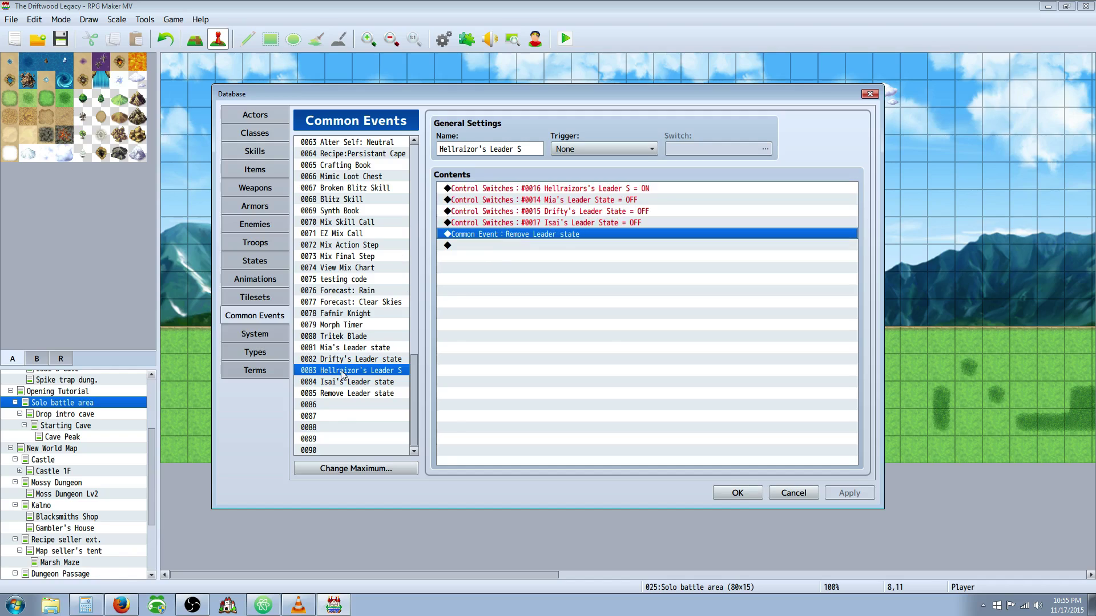
Reopen the Remove Leader state event and highlight its Mia and Drifty branches, down to Drifty's removal of Mia's Leader.
click(356, 395)
scroll(543, 240, down, 2)
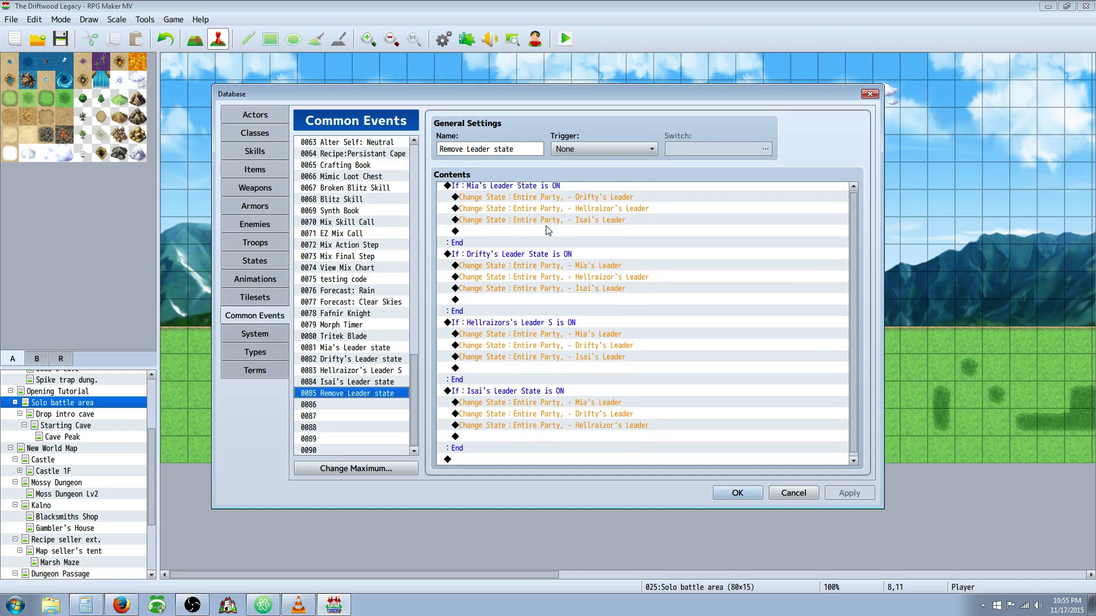
click(529, 187)
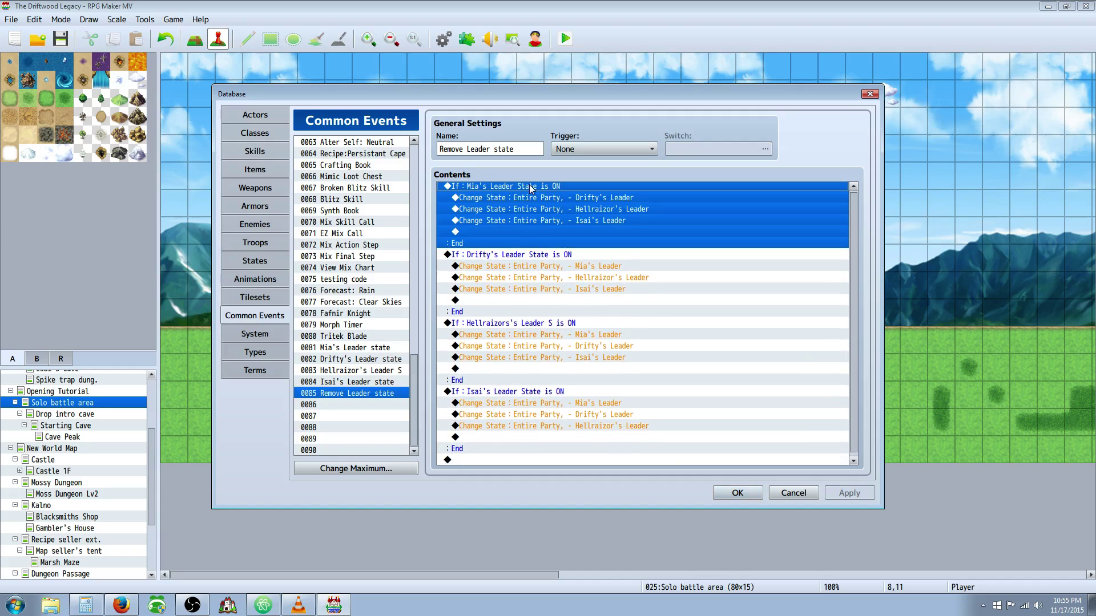
click(514, 254)
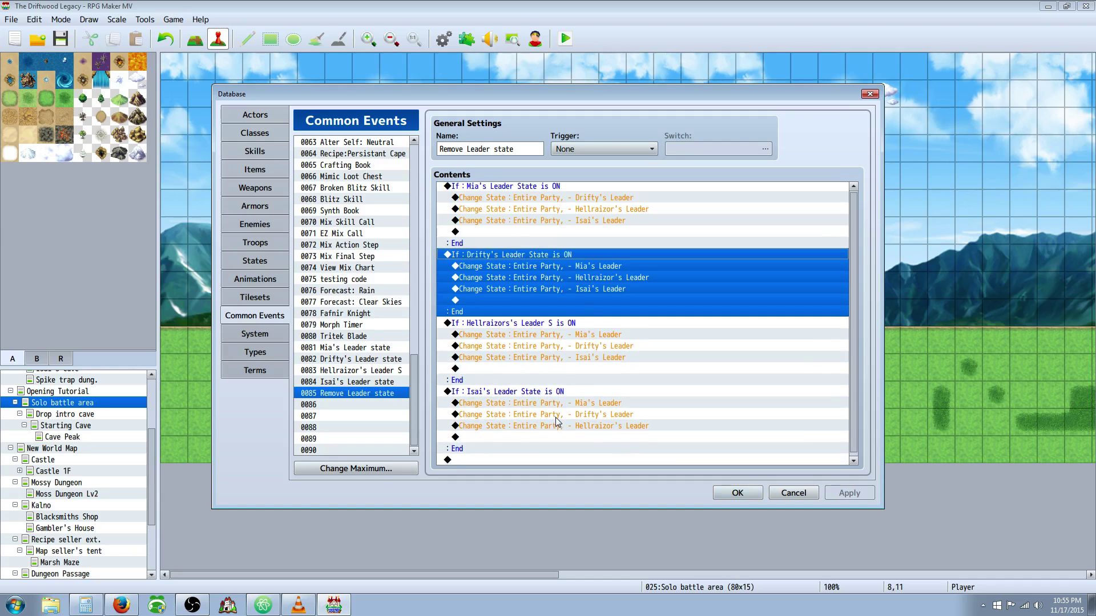
click(552, 276)
click(506, 257)
click(604, 269)
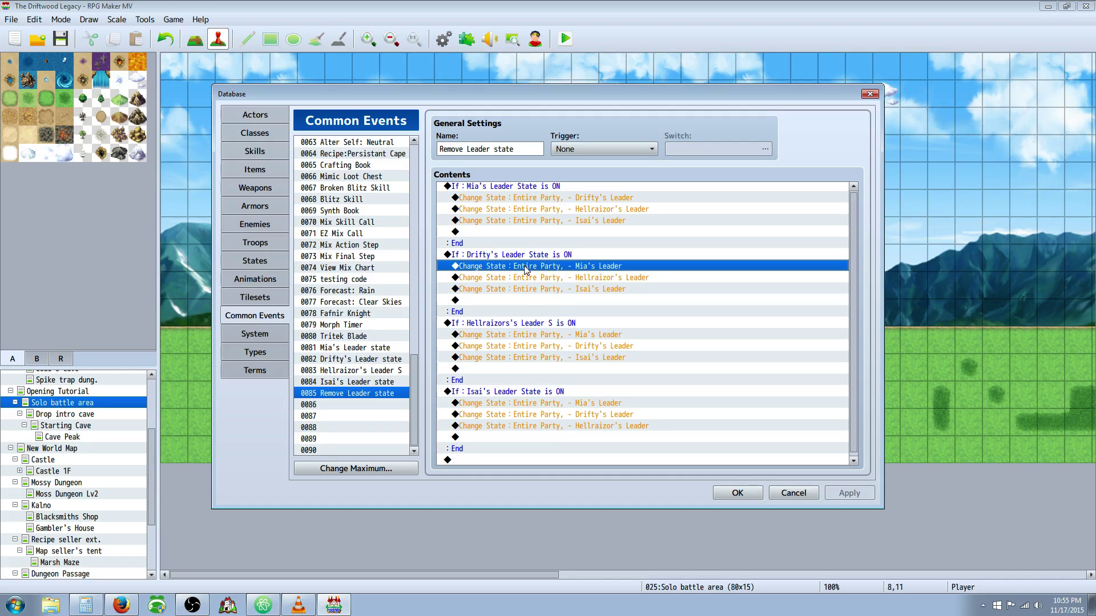
Preview a new Change State command in the Drifty's Leader State branch with the Remove operation for the entire party, and discard it.
right_click(528, 301)
click(545, 312)
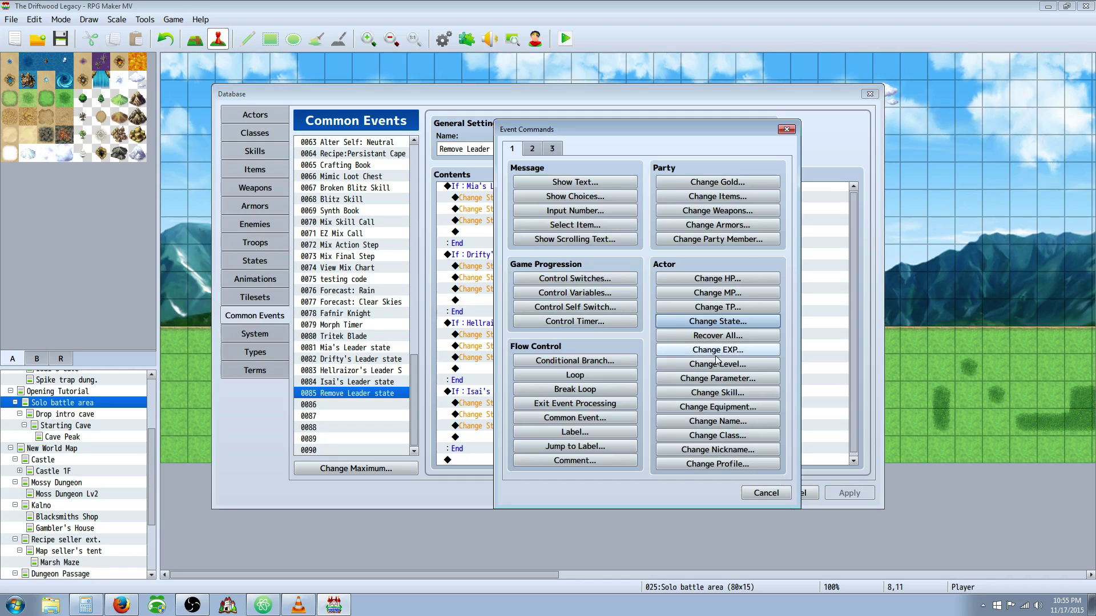
click(719, 321)
click(648, 332)
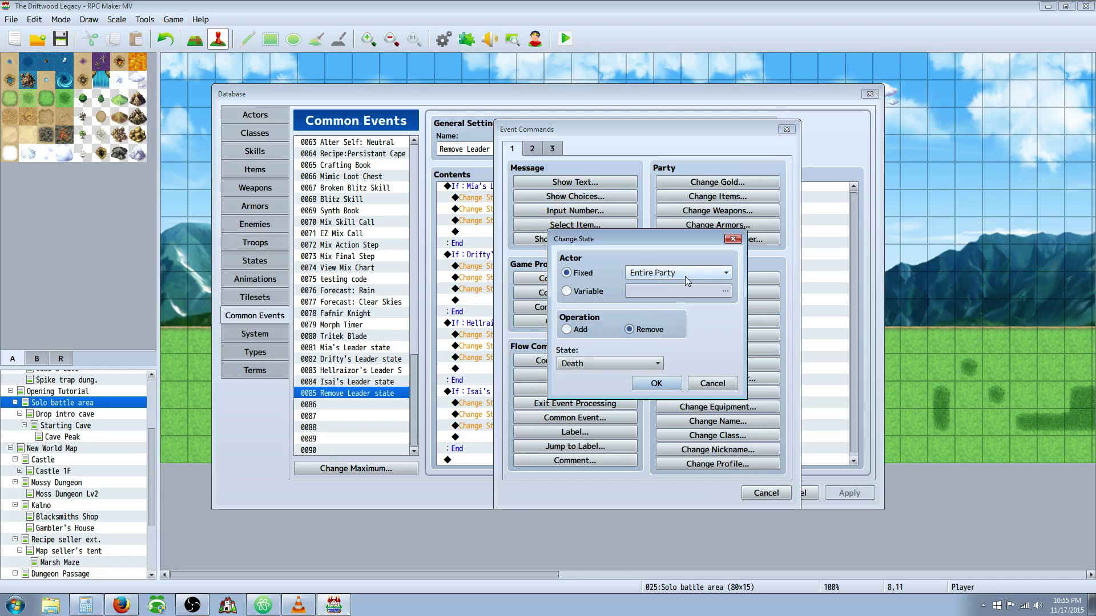
click(618, 362)
click(628, 419)
click(712, 383)
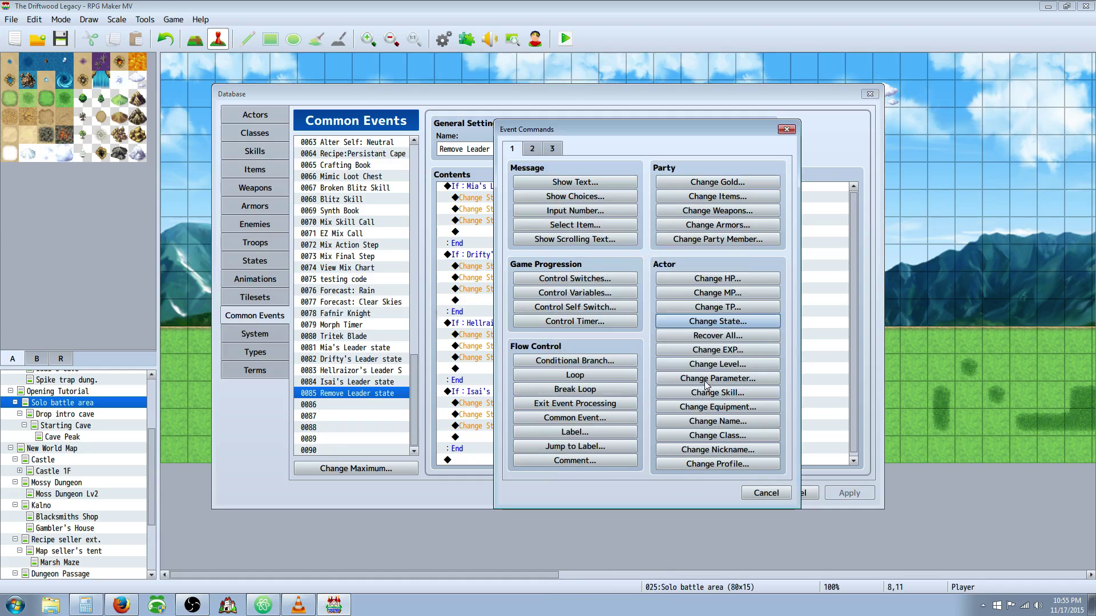
click(766, 492)
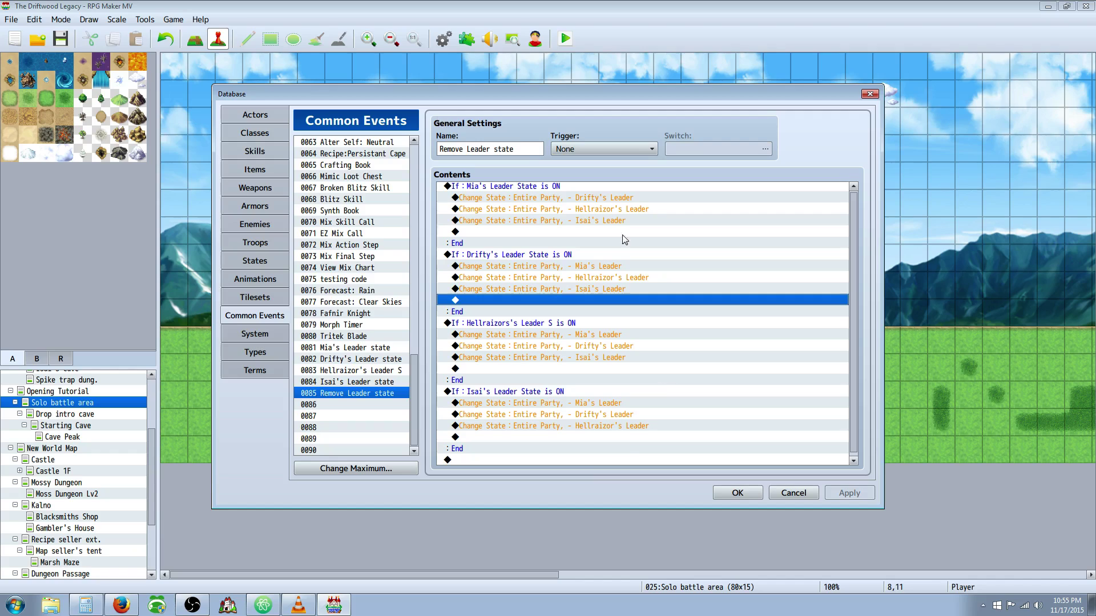
Highlight the Drifty's Leader State condition and the commands in its branch that remove Hellraizor's and Mia's Leader states.
click(571, 278)
click(542, 256)
click(611, 268)
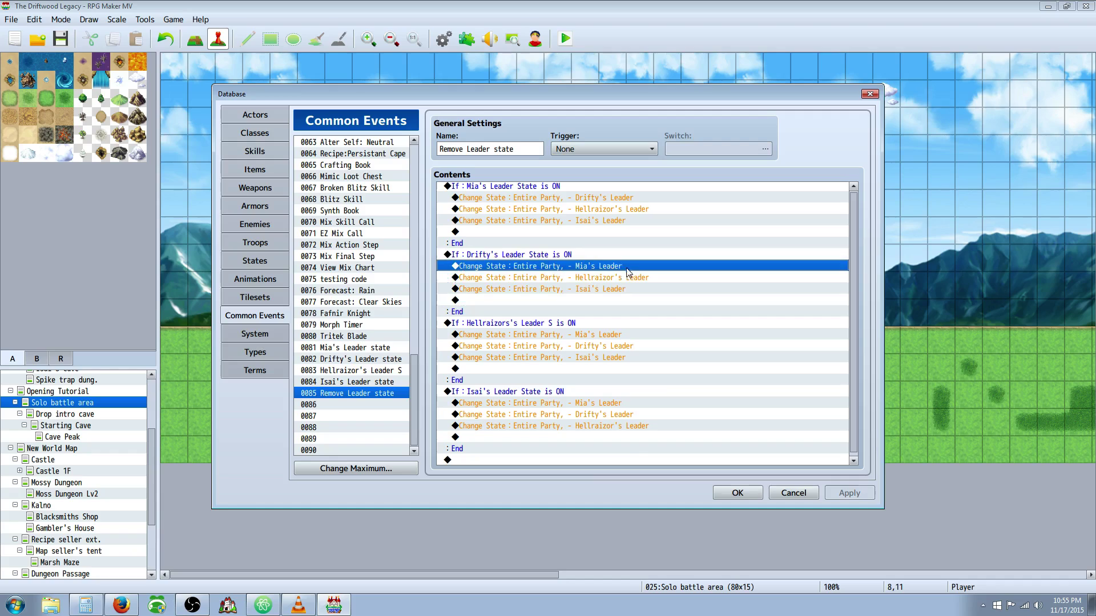
Highlight the remaining removals in Drifty's branch, Hellraizor's branch with its commands, and Isai's branch in Remove Leader state.
click(597, 280)
click(594, 291)
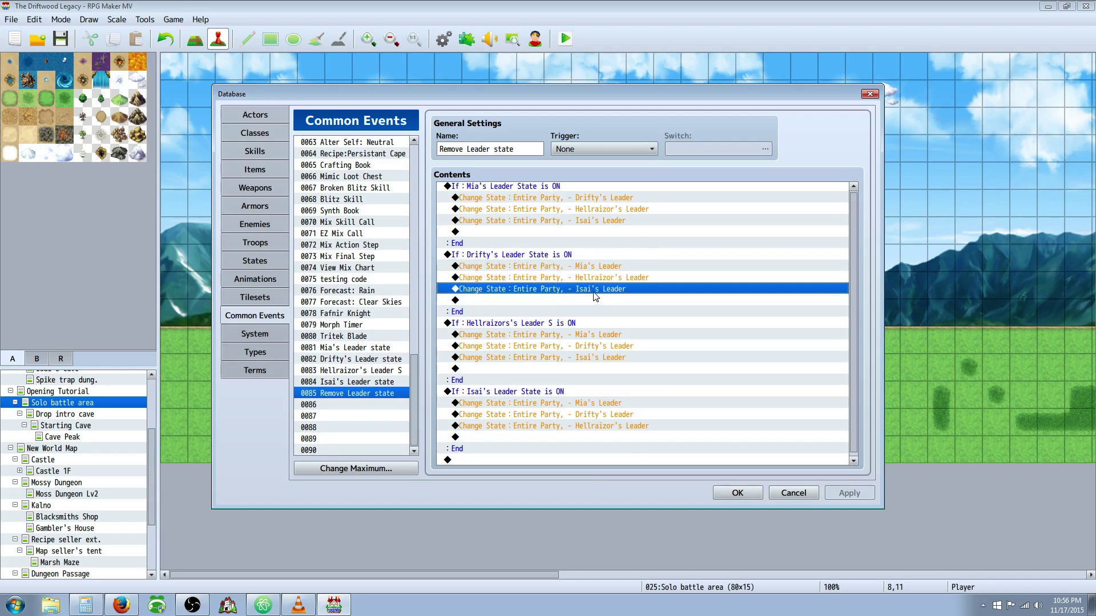
click(516, 323)
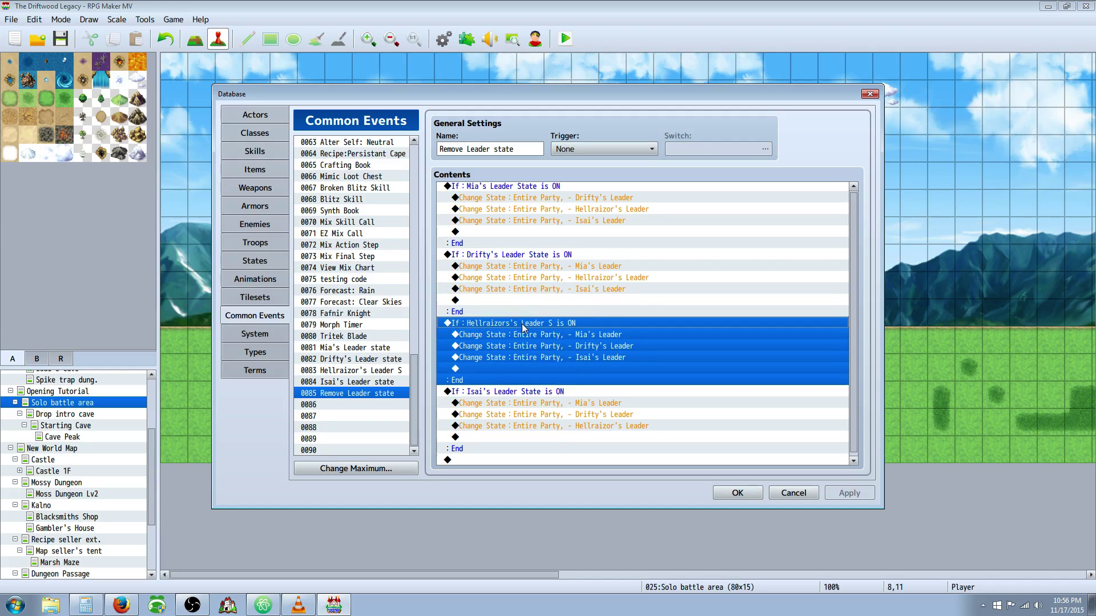
click(559, 336)
click(574, 347)
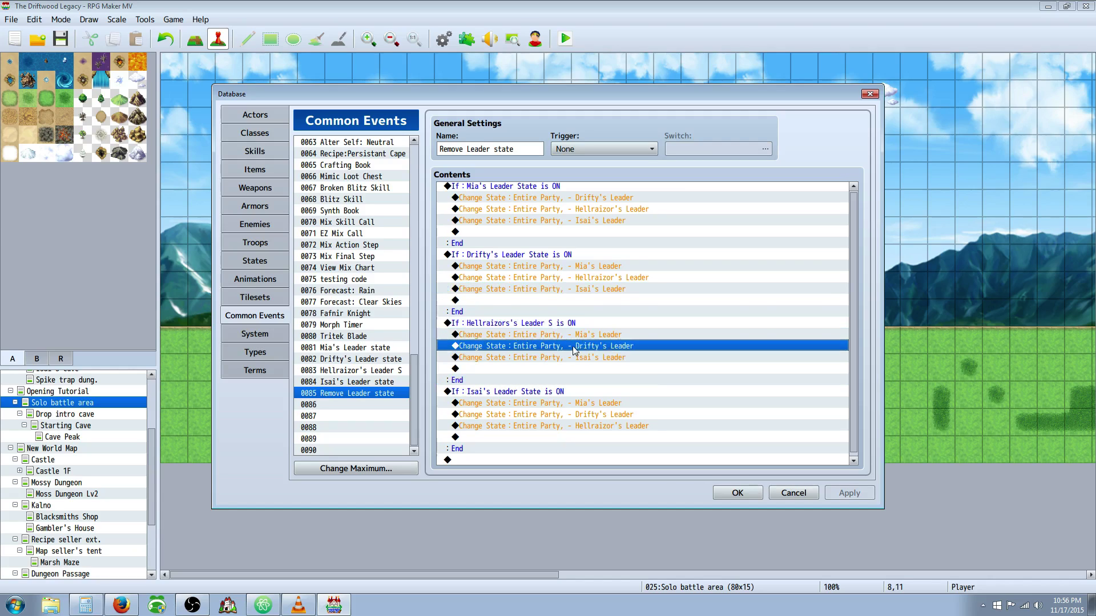
click(573, 358)
click(545, 394)
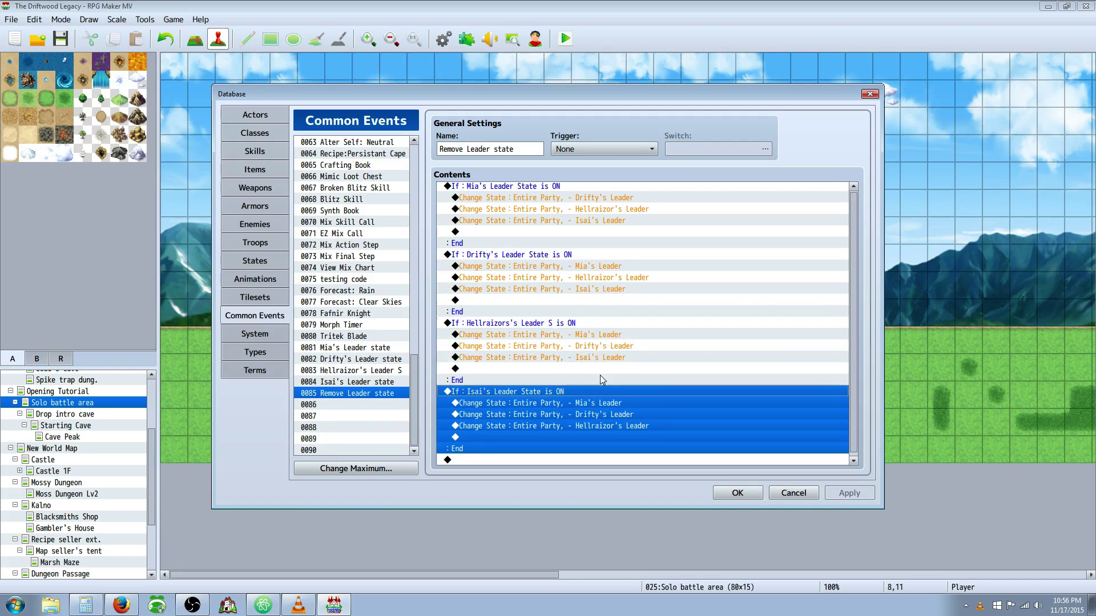
View the Isai's Leader state common event, then return to Remove Leader state and highlight its end and Drifty's branch.
click(359, 385)
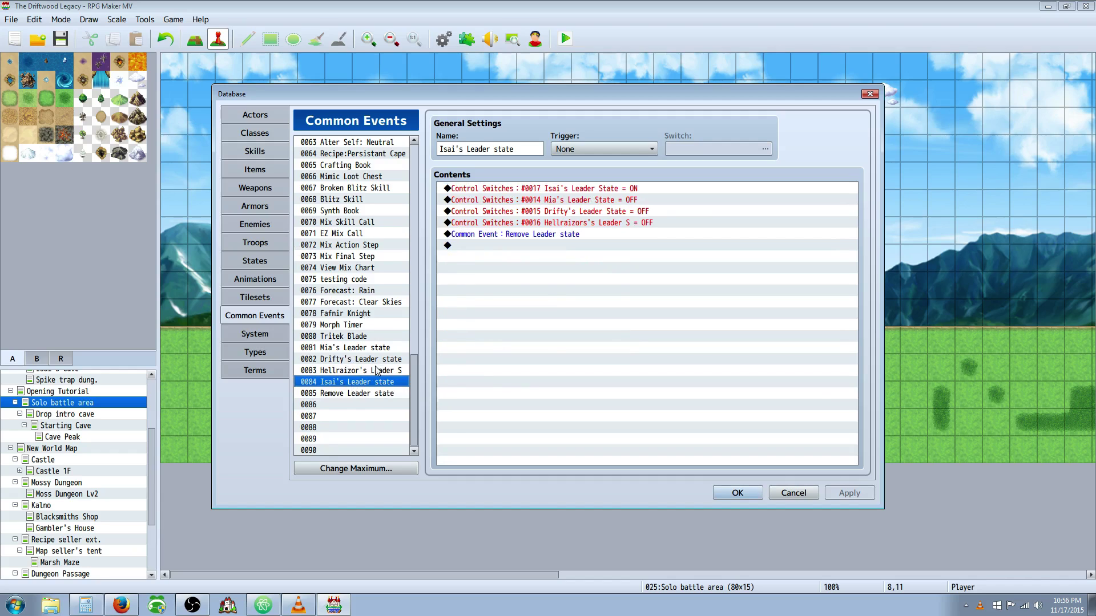
click(374, 397)
scroll(503, 457, down, 2)
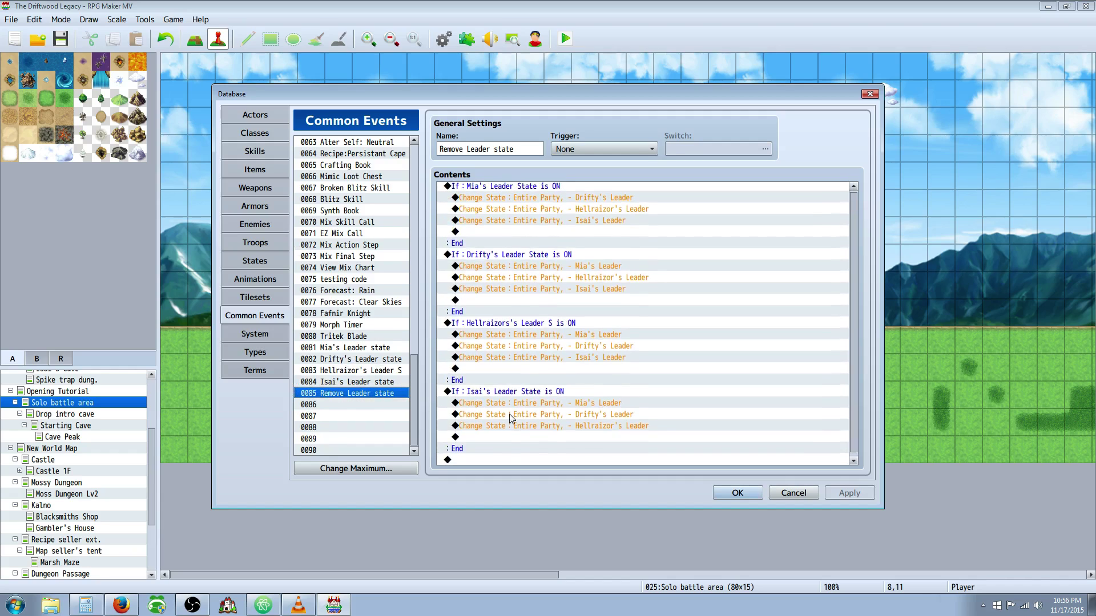
click(503, 459)
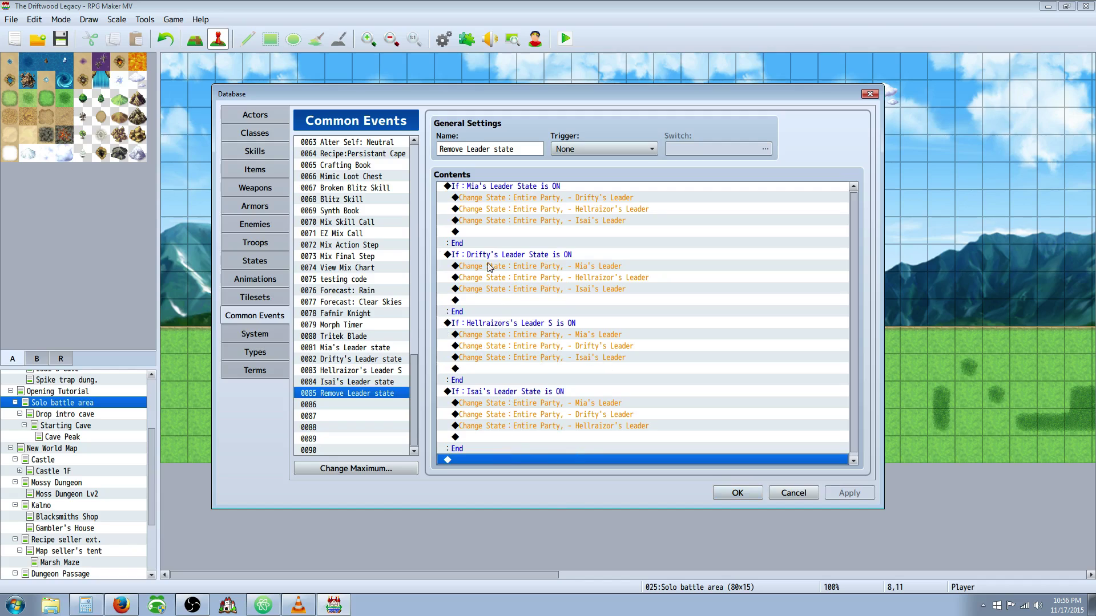
scroll(537, 249, down, 1)
scroll(536, 248, up, 1)
click(537, 257)
Copy the whole Isai's Leader State conditional branch and paste it at the end of the Remove Leader state event.
click(516, 394)
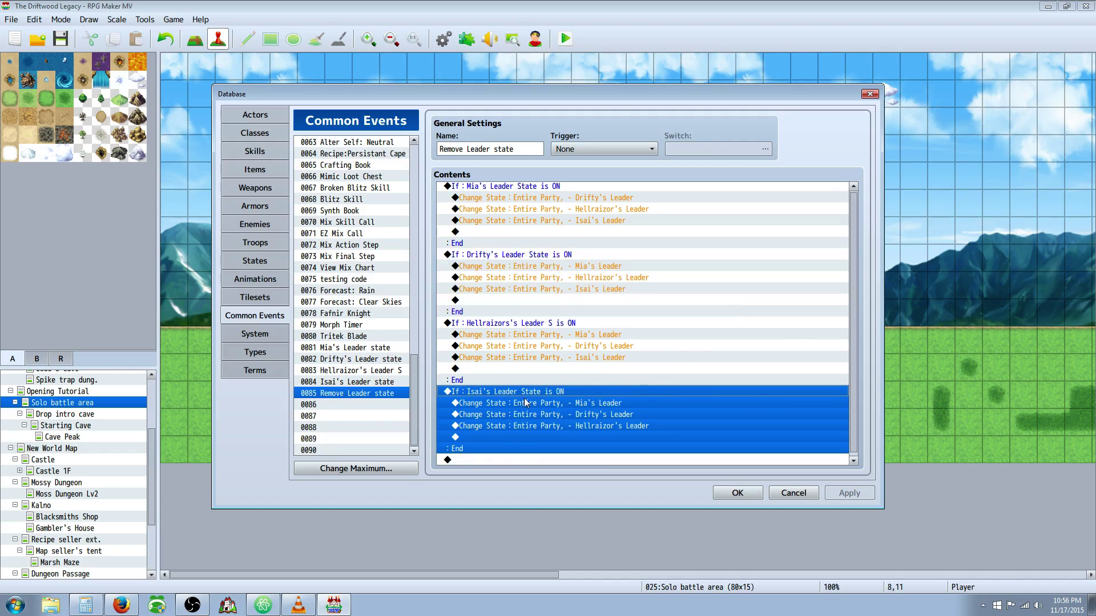
right_click(504, 398)
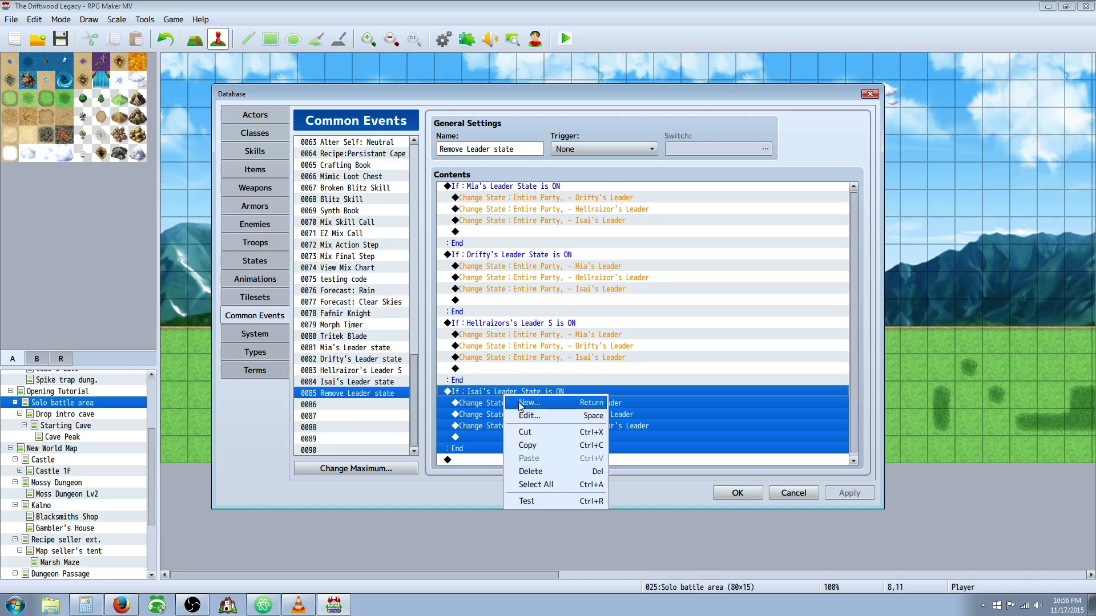
click(514, 447)
click(495, 460)
right_click(495, 460)
click(526, 524)
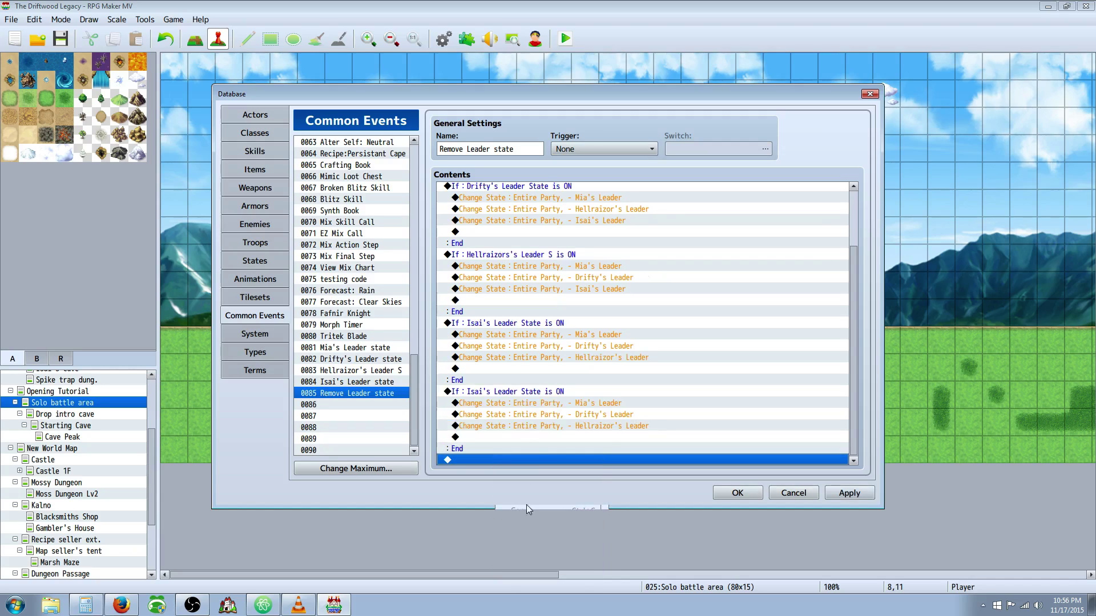
Change the pasted branch's condition to switch 0018, naming that switch "Stormy's Leader State".
right_click(520, 393)
click(546, 414)
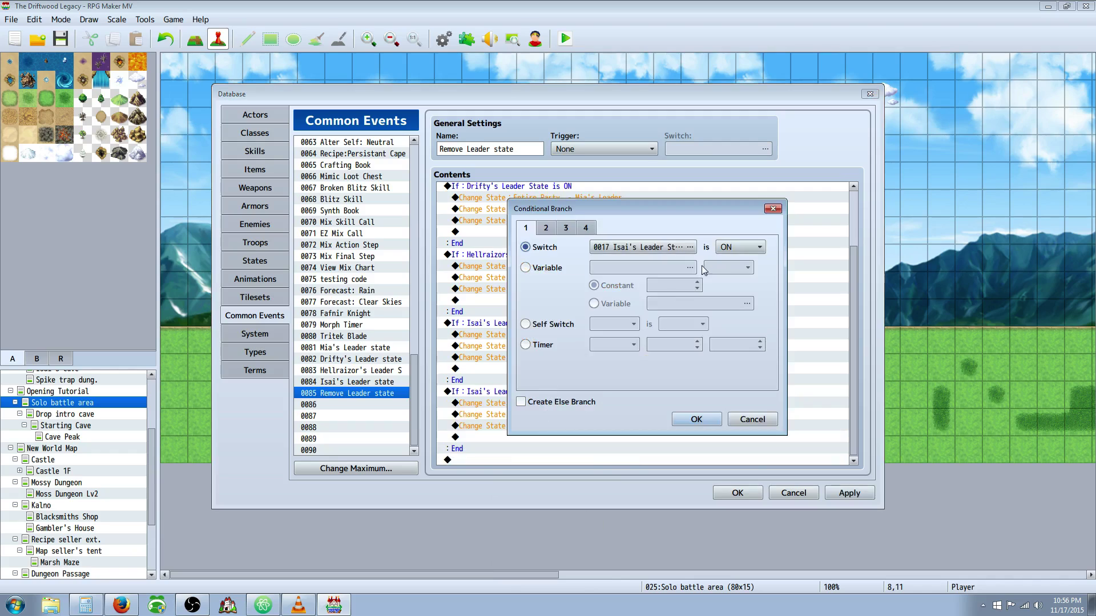
click(688, 247)
click(693, 389)
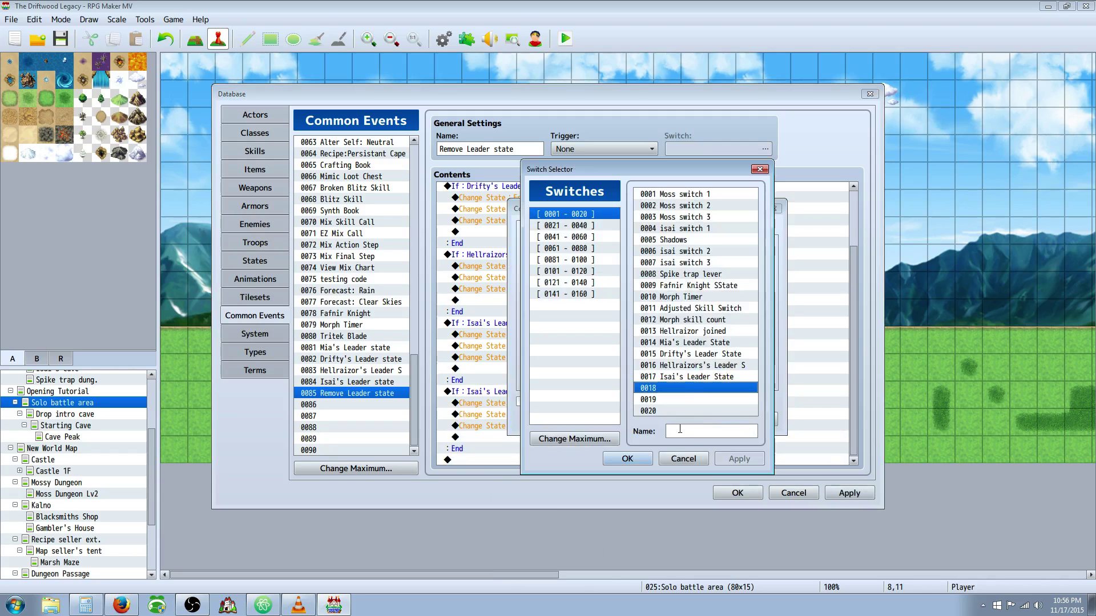
click(680, 430)
text(Stormy)
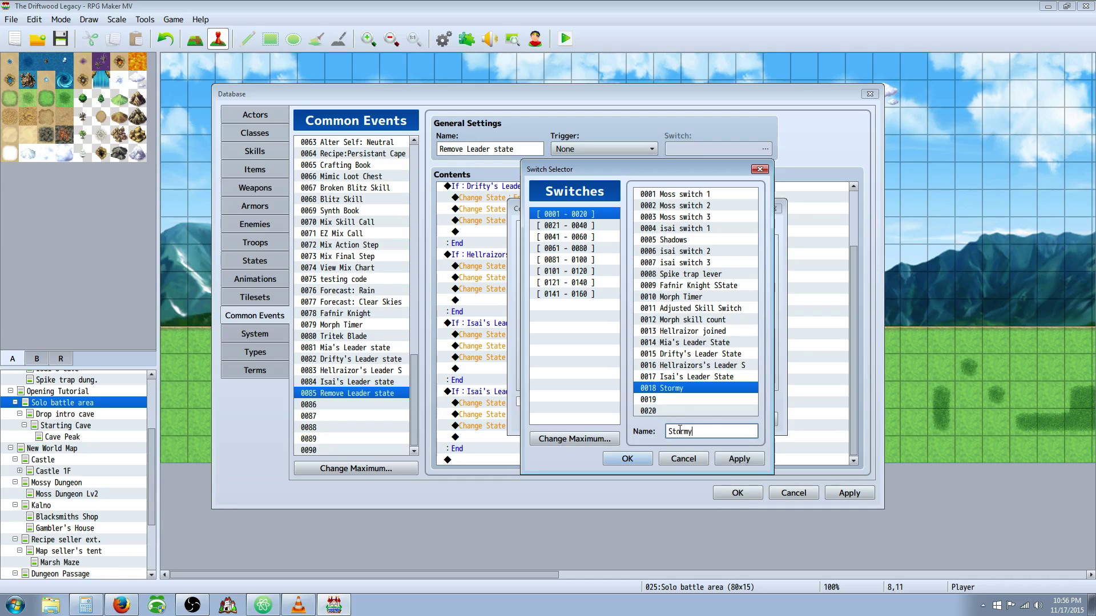
text('s Leader State)
click(627, 459)
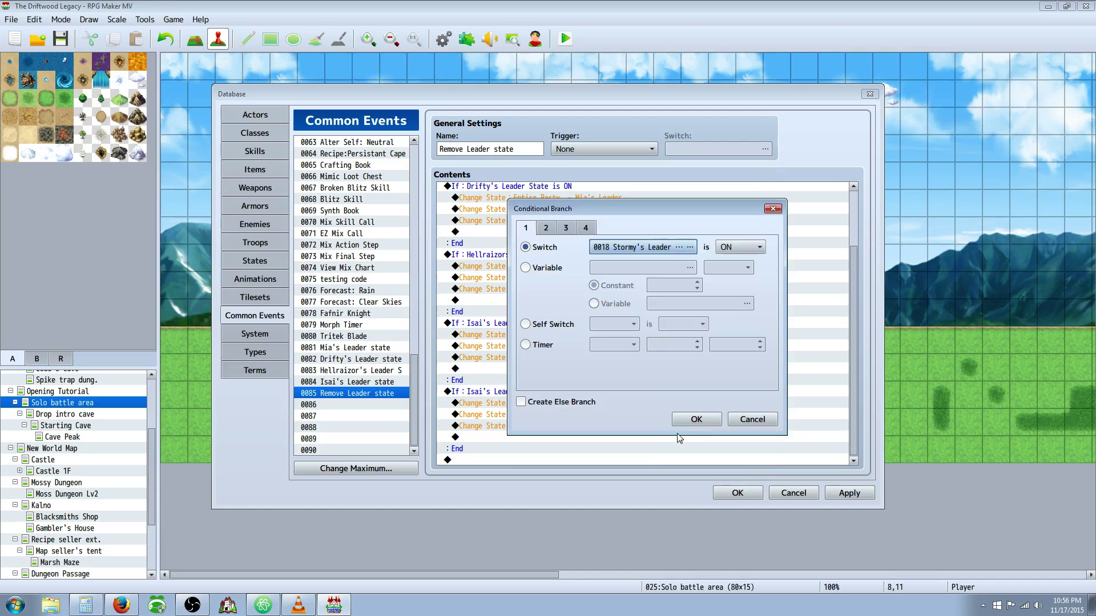
click(696, 420)
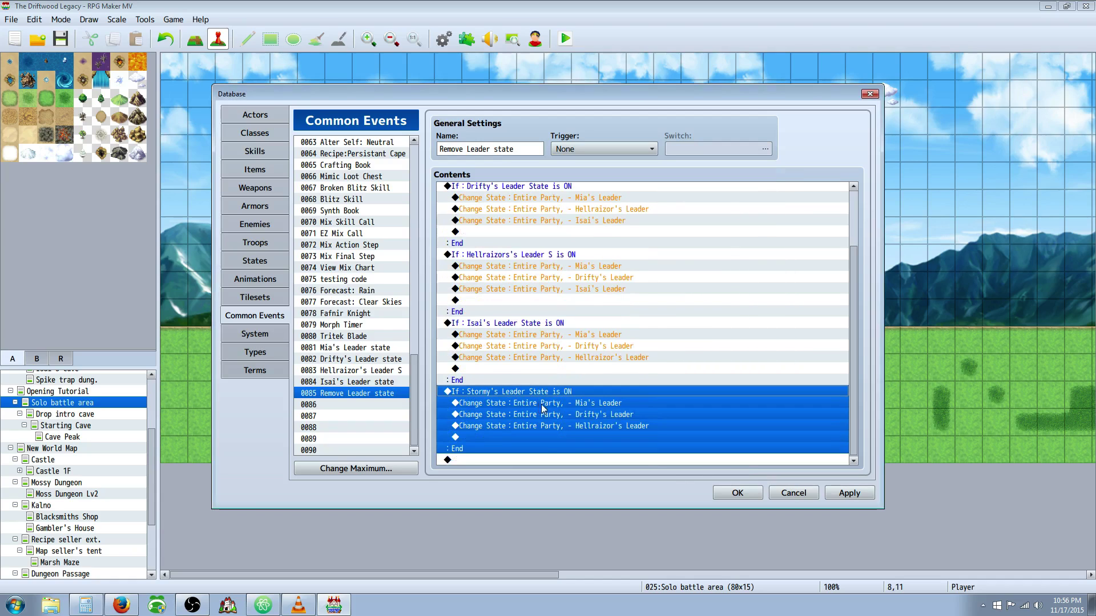
Start a Change State command at the end of the Stormy's Leader State branch with actor Isai and the Remove operation.
click(571, 404)
right_click(572, 410)
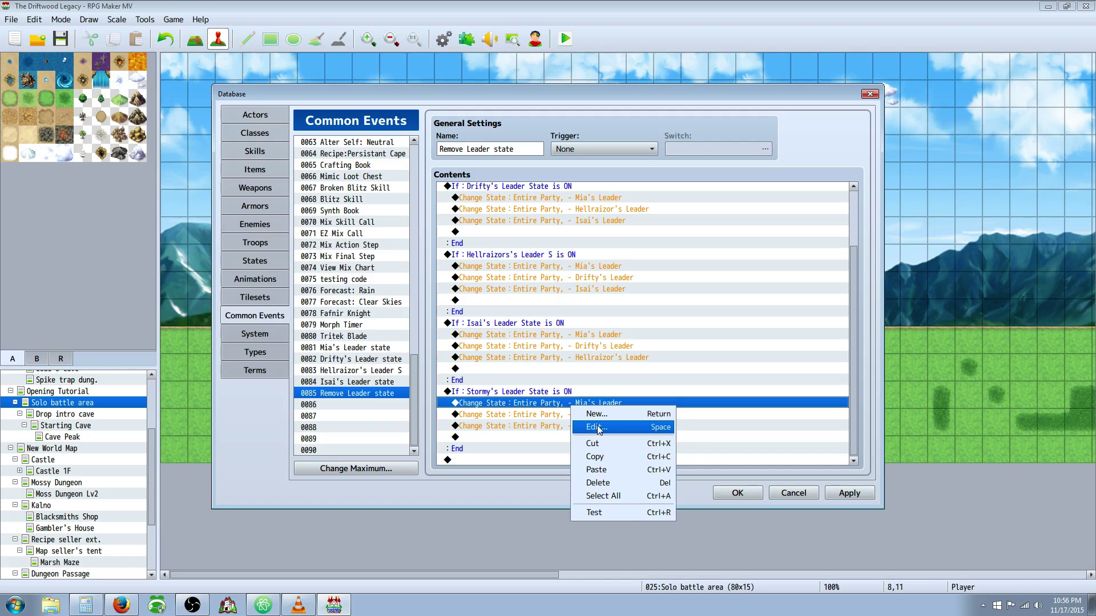
click(534, 426)
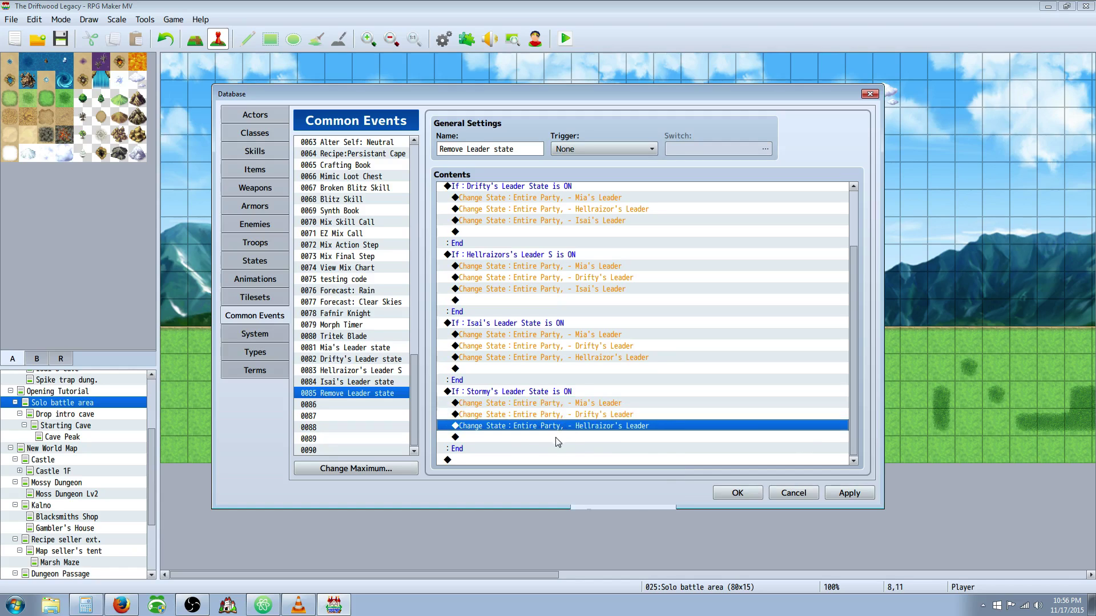
right_click(554, 438)
click(590, 449)
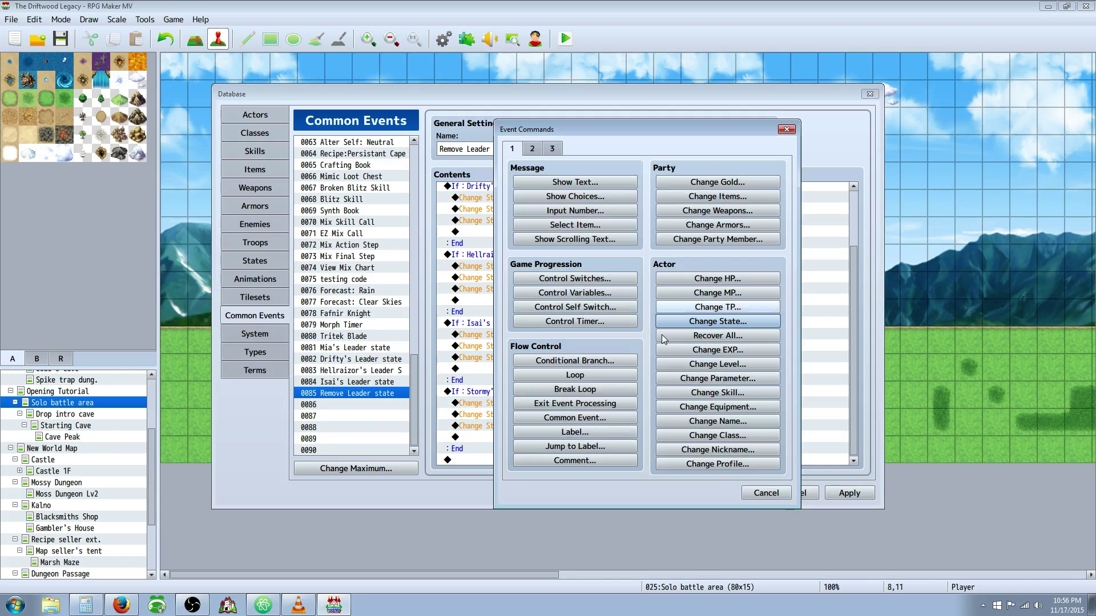
click(707, 322)
click(693, 273)
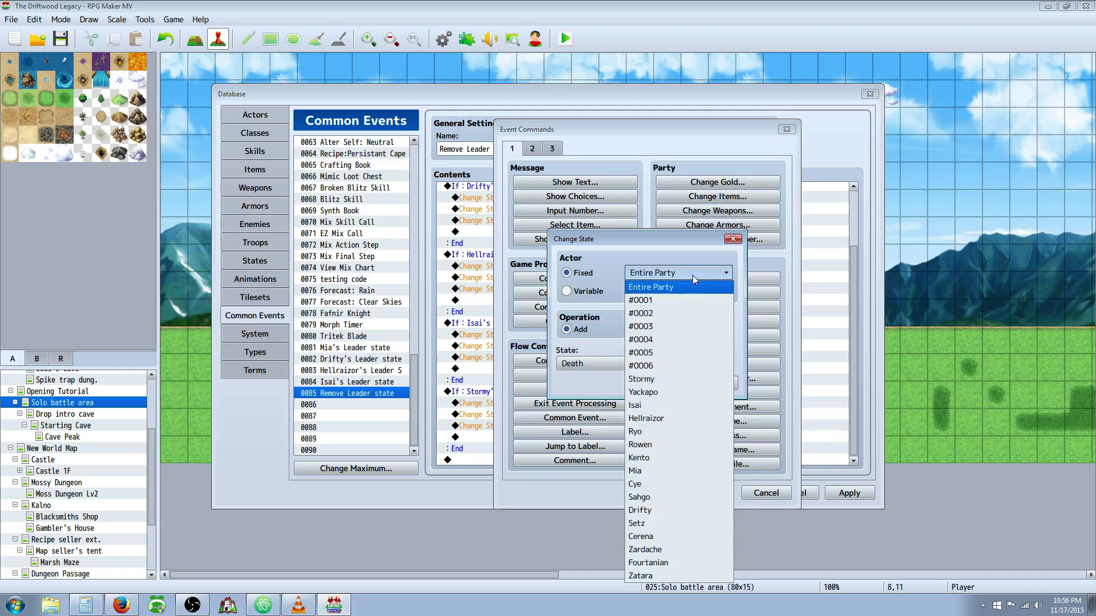
click(650, 406)
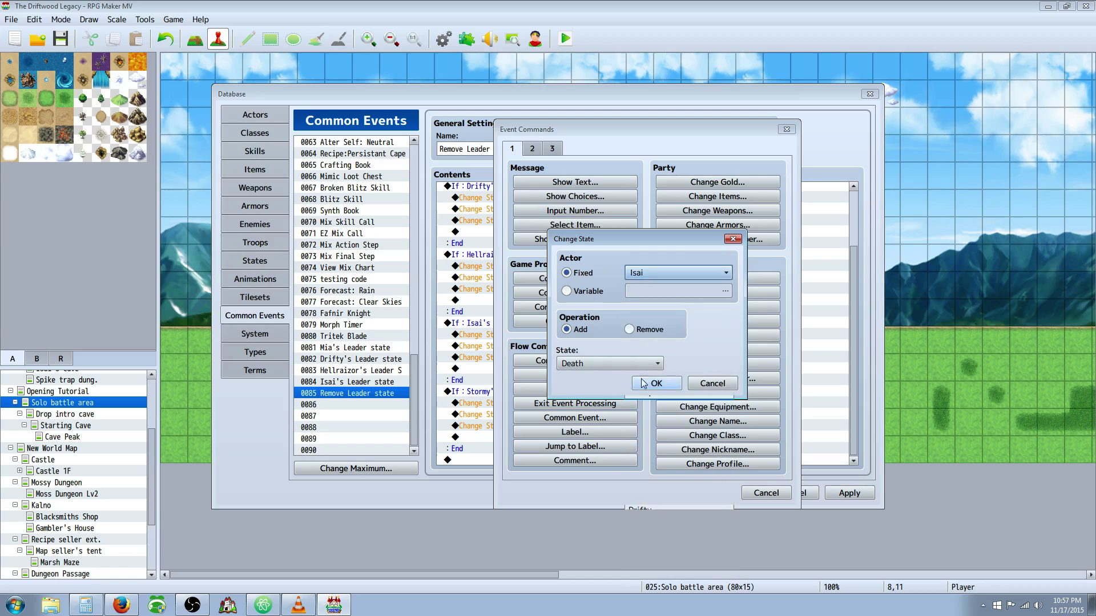
click(644, 329)
click(625, 363)
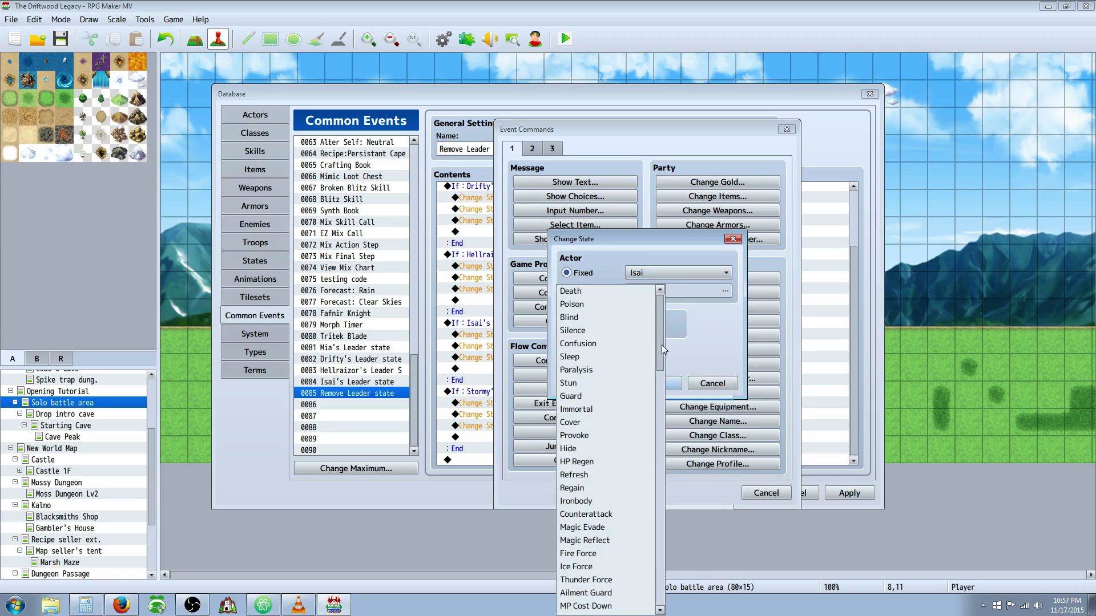
drag(662, 344, 667, 597)
click(667, 597)
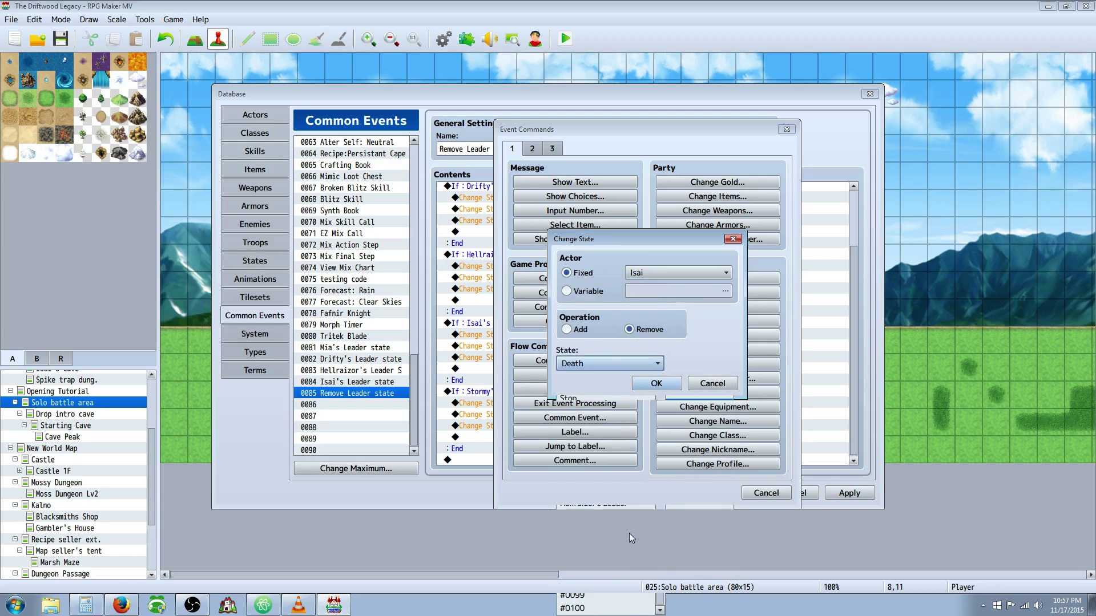
Target the entire party, choose Isai's Leader as the state to remove, and add the command to Stormy's branch.
click(666, 273)
click(673, 286)
click(634, 363)
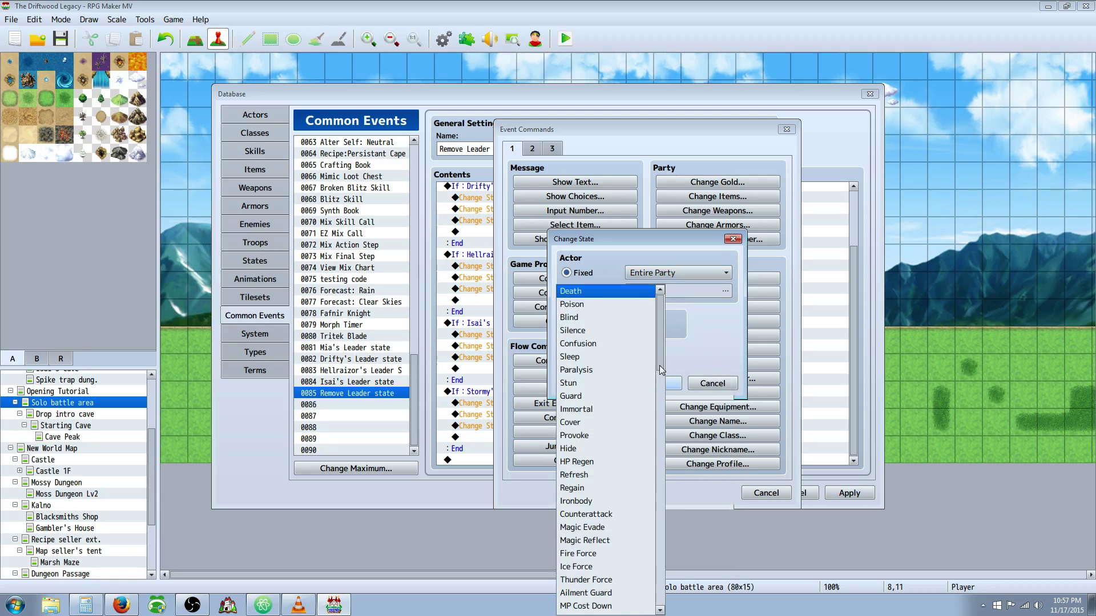
drag(661, 338, 664, 604)
click(588, 517)
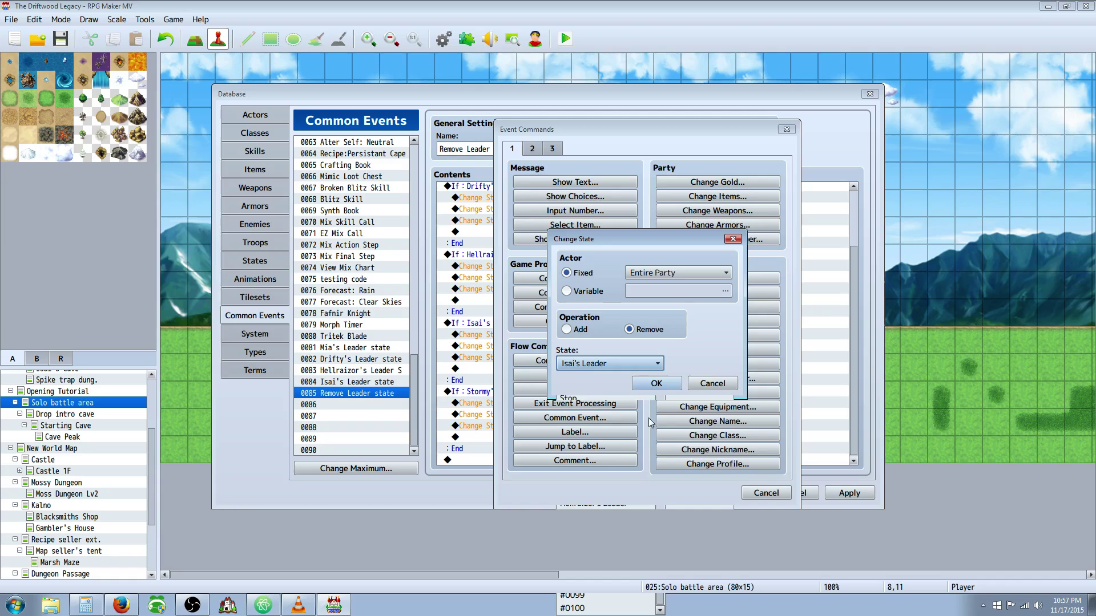
click(650, 383)
Highlight the Isai's Leader removal, Stormy's whole branch, and the empty end lines of Isai's and Hellraizor's branches.
click(592, 437)
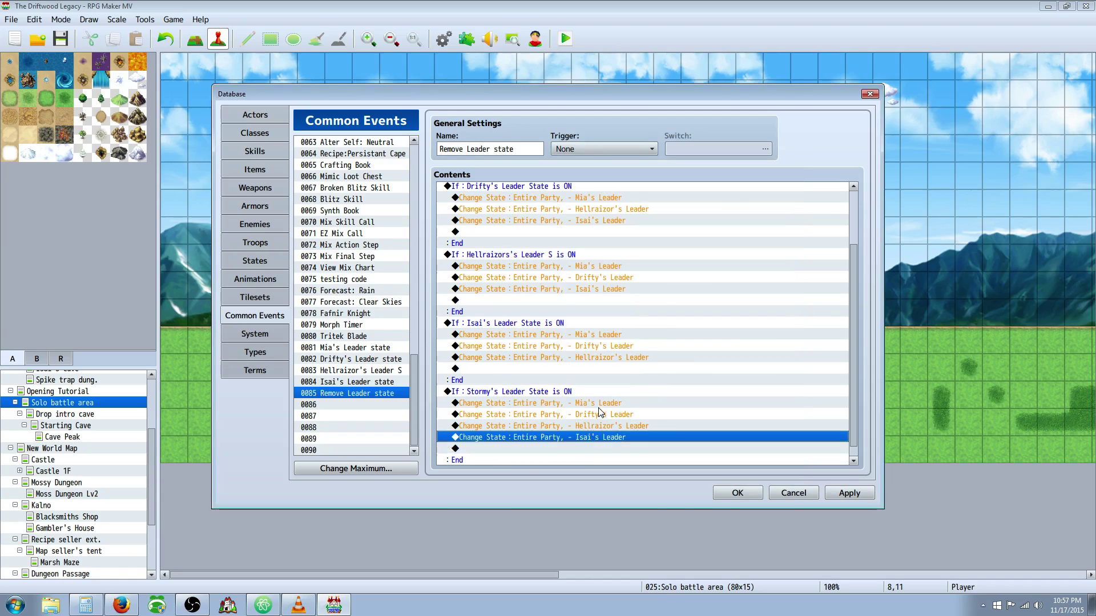
click(583, 369)
click(519, 393)
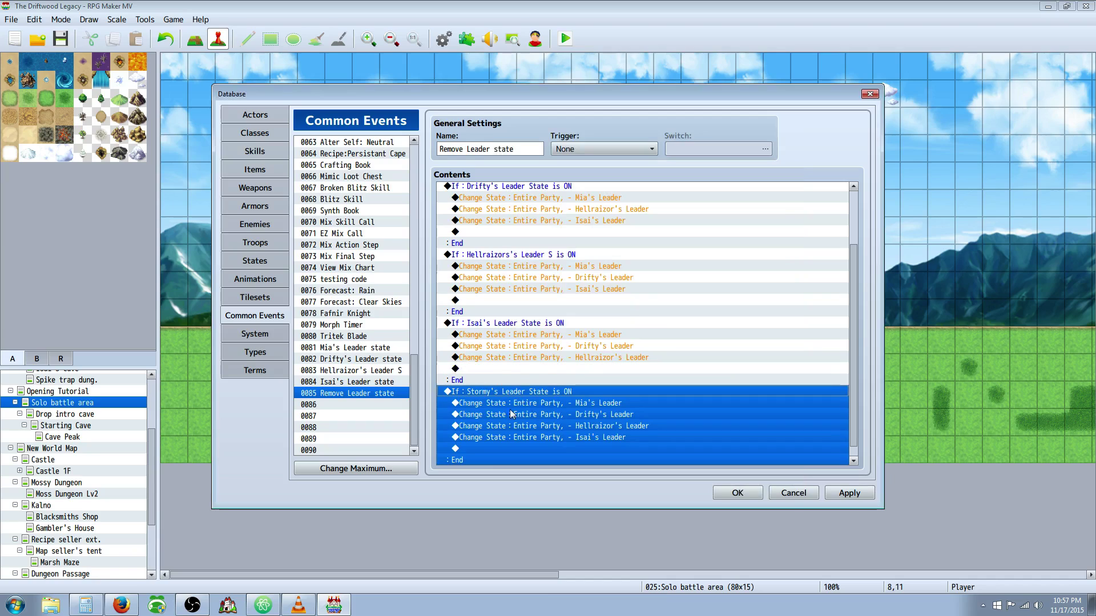
click(540, 370)
click(541, 300)
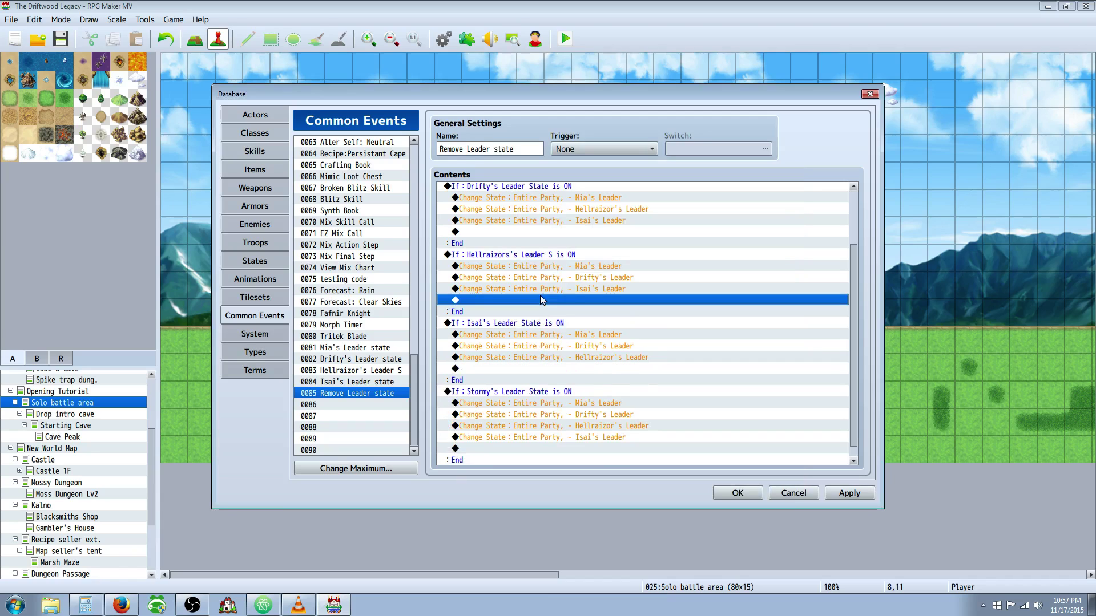
Duplicate the Hellraizor's Leader removal command at the end of the Isai's Leader State branch.
right_click(529, 366)
right_click(523, 355)
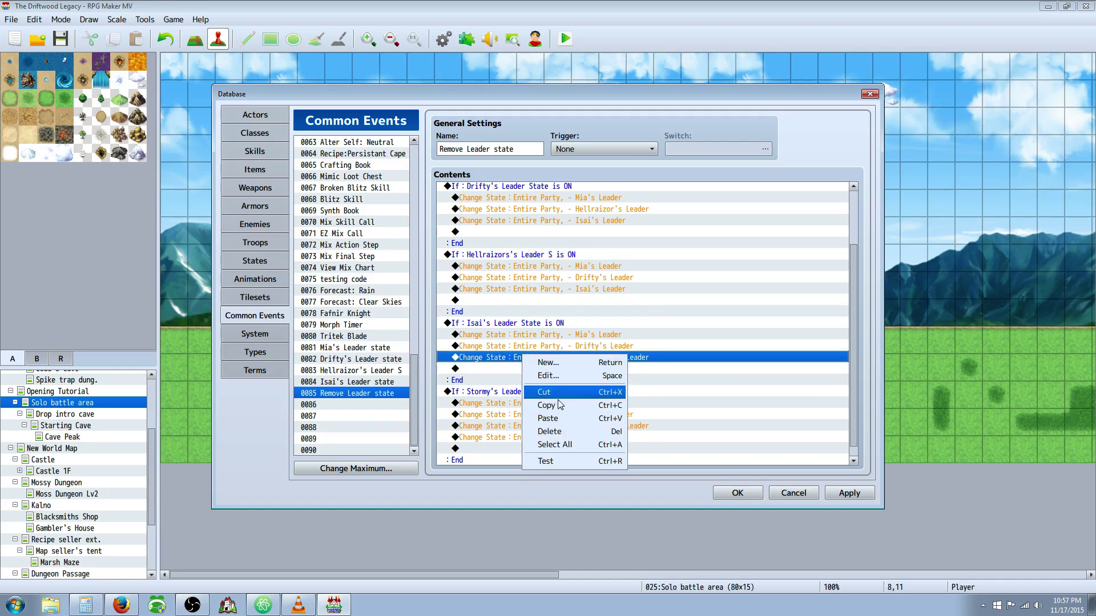
click(558, 404)
right_click(523, 369)
click(552, 432)
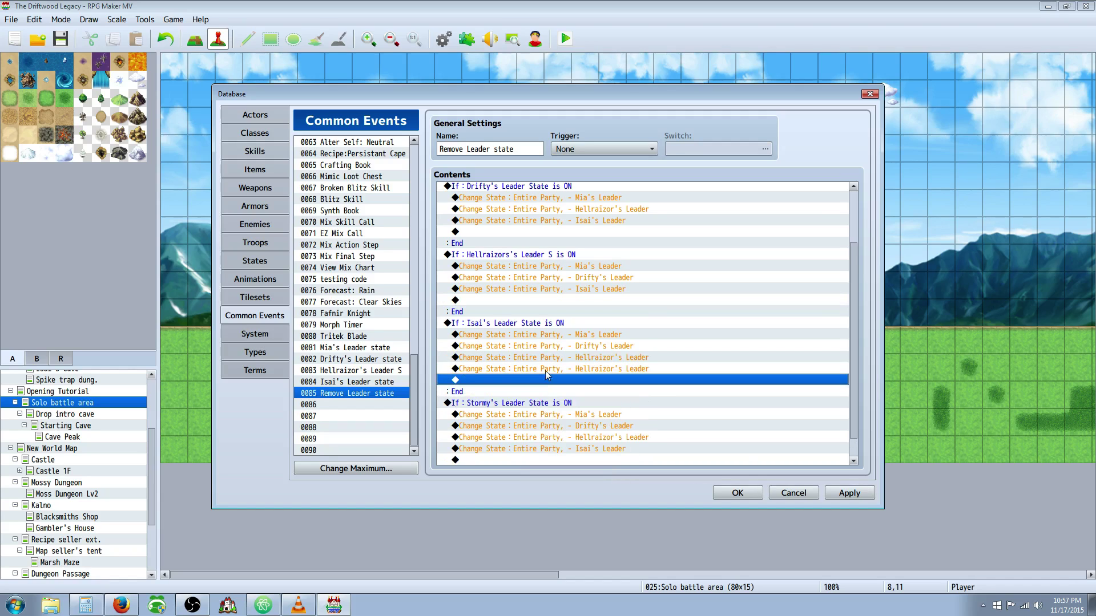
Set the duplicated command in Isai's branch to remove state #0095 from the entire party.
right_click(546, 371)
click(565, 376)
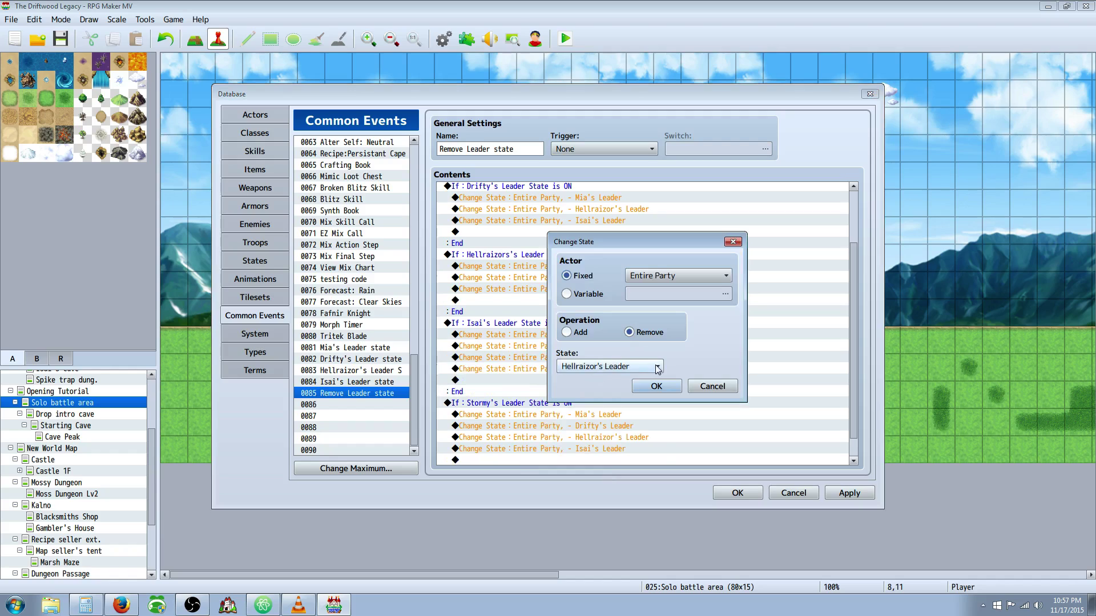
click(657, 367)
scroll(649, 394, down, 5)
click(627, 545)
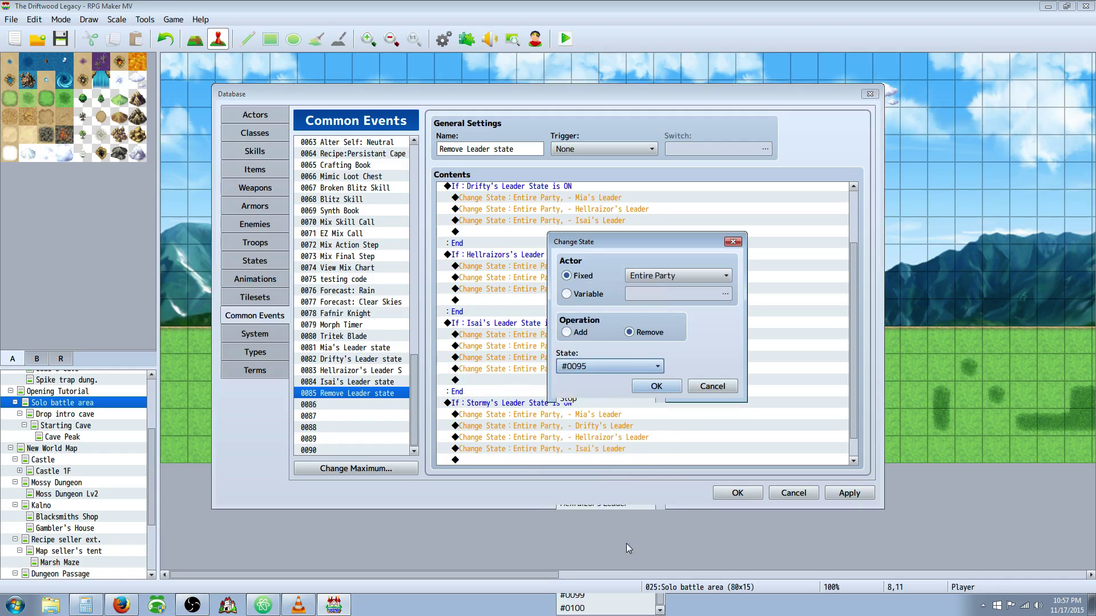
click(670, 390)
Copy the #0095 removal command from Isai's branch to the ends of Hellraizor's and Drifty's branches.
right_click(573, 300)
right_click(519, 370)
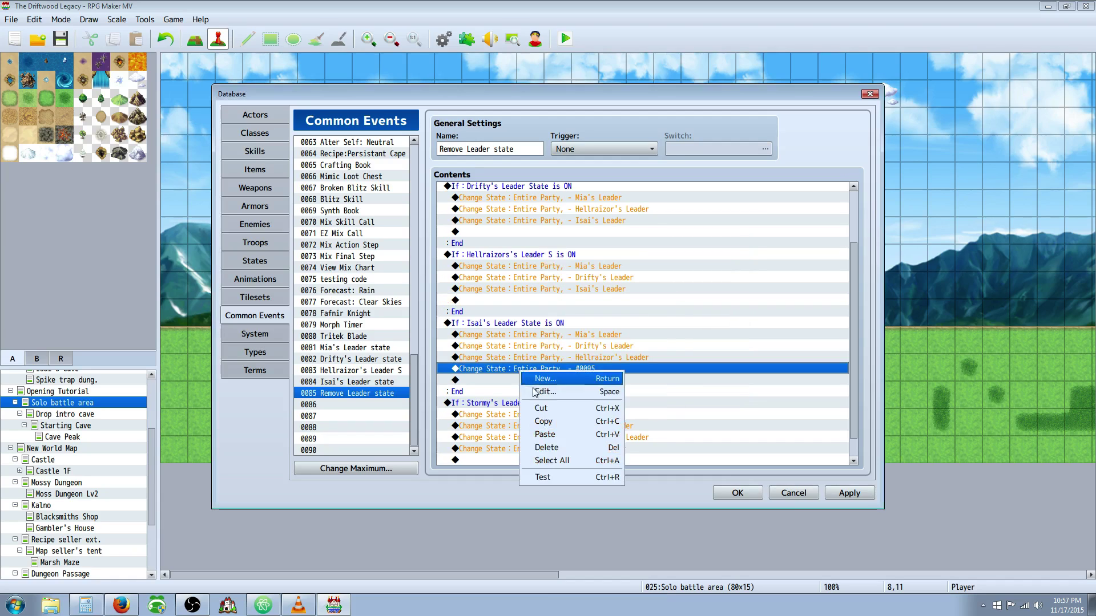
click(542, 421)
right_click(528, 300)
click(548, 356)
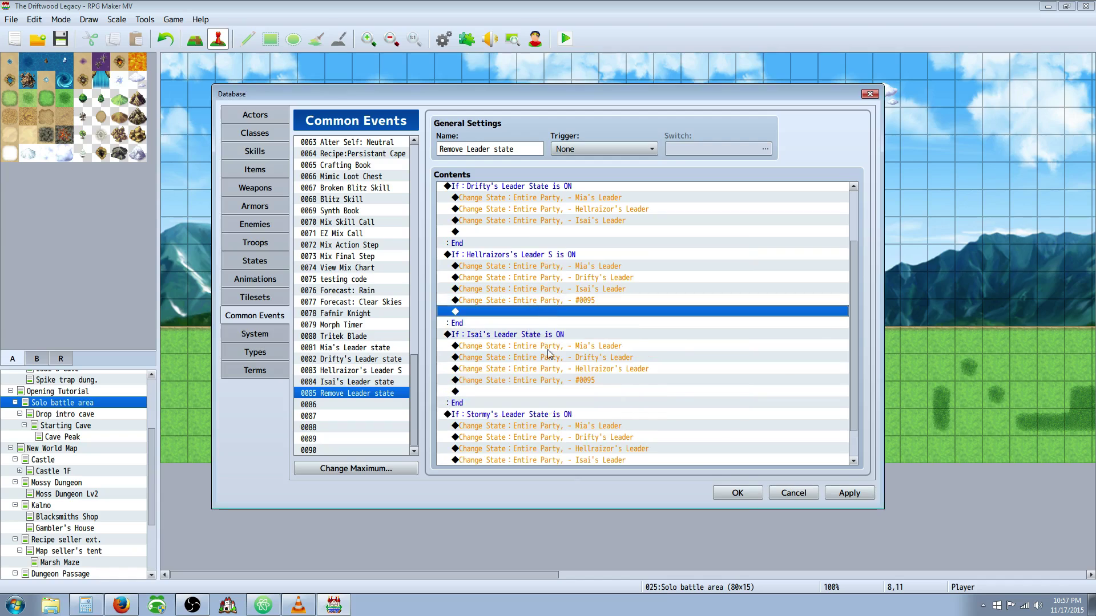
click(542, 232)
right_click(543, 232)
click(571, 282)
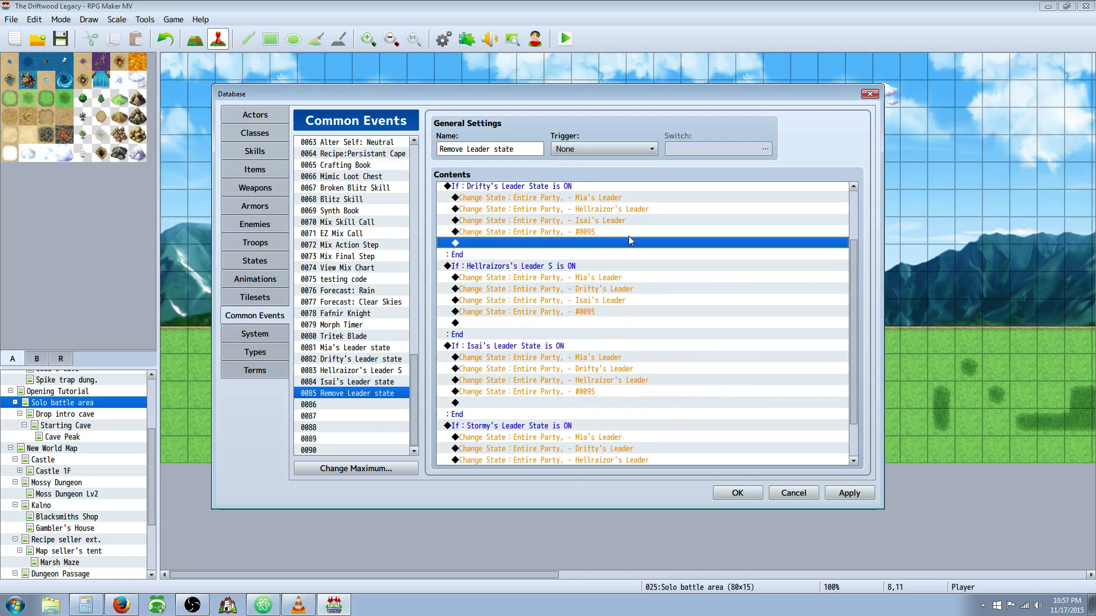
scroll(507, 350, down, 2)
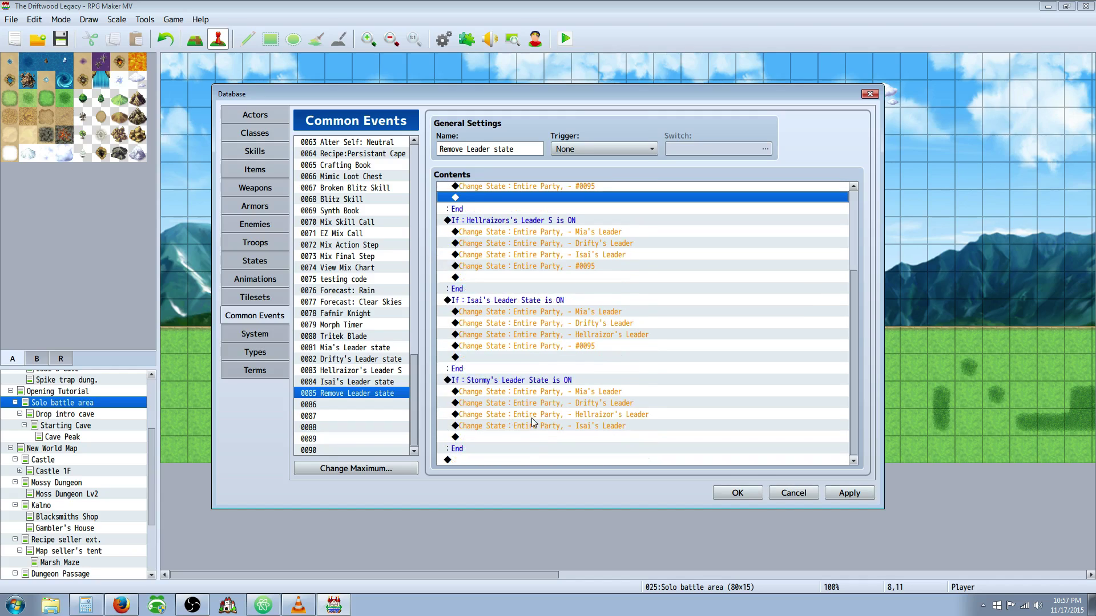
Delete Stormy's Leader State branch and the #0095 removals in Hellraizor's, Isai's and Drifty's branches, and apply the changes.
click(534, 382)
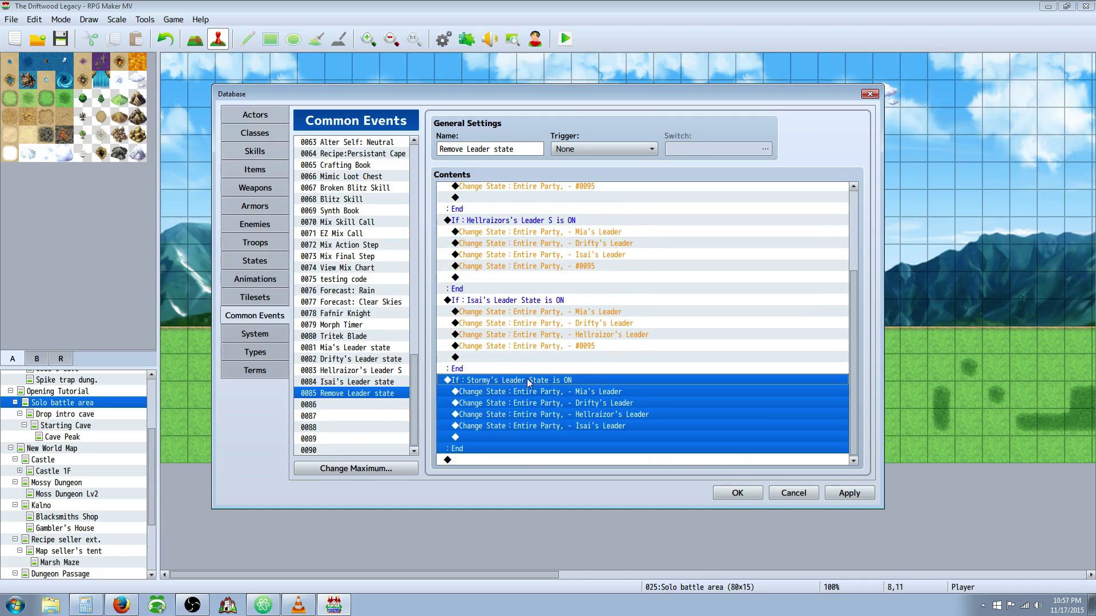
key(Delete)
click(547, 347)
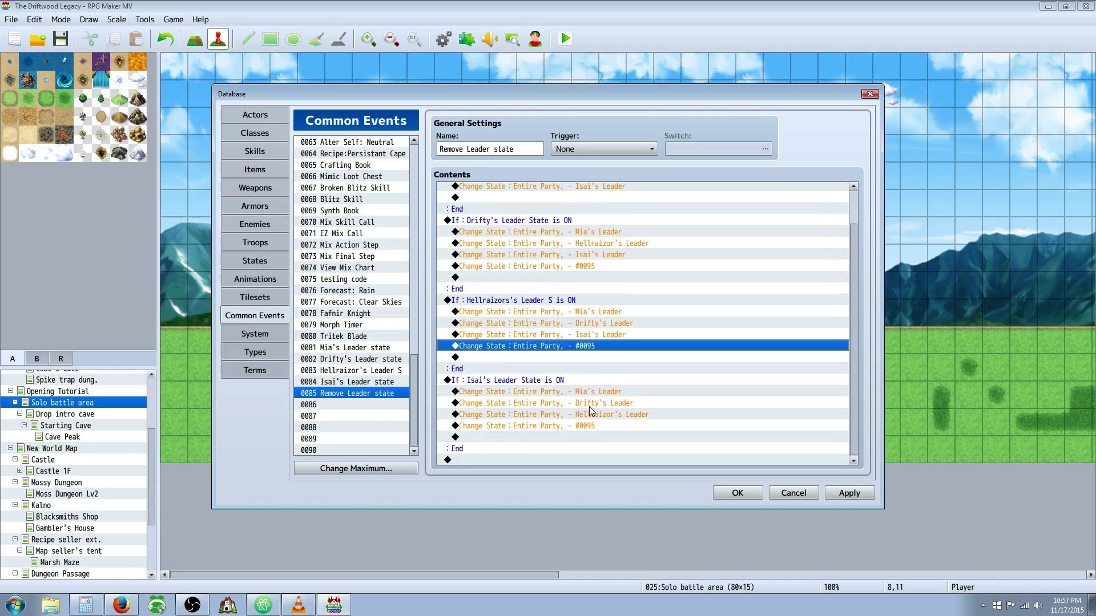
key(Delete)
click(563, 426)
key(Delete)
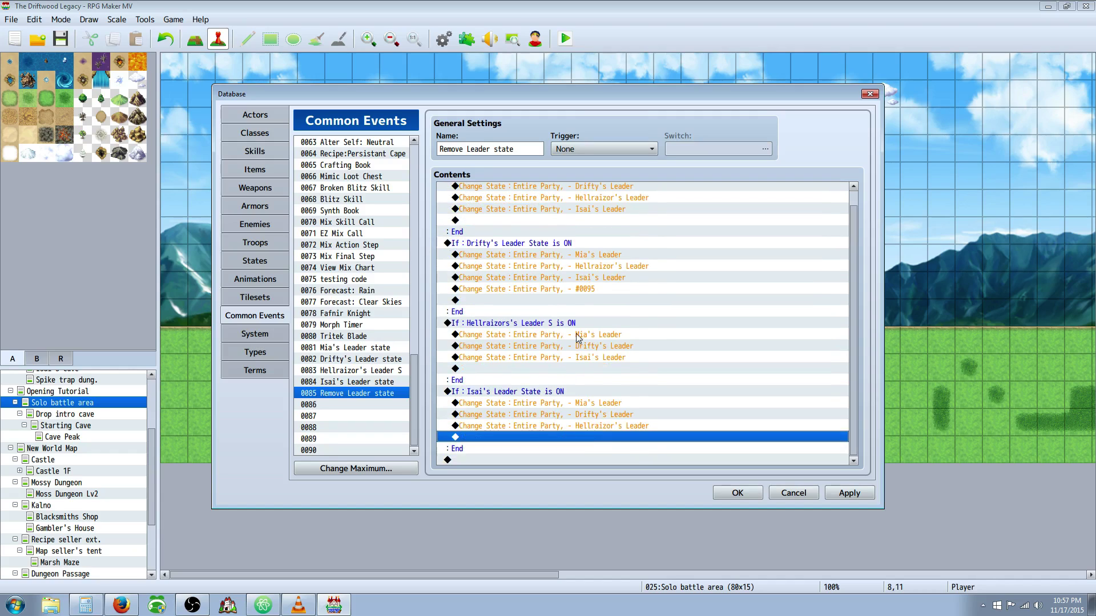
click(576, 289)
key(Delete)
click(844, 494)
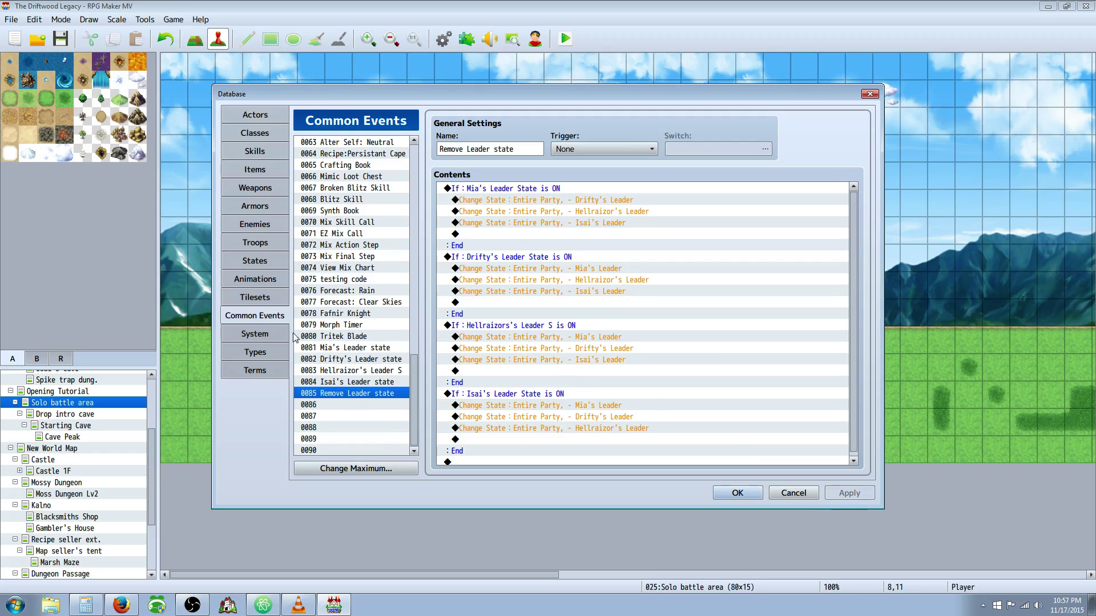
Compare the skill types of the Mia's, Drifty's, Hellraizor's and Isai's Leader State skills.
click(255, 152)
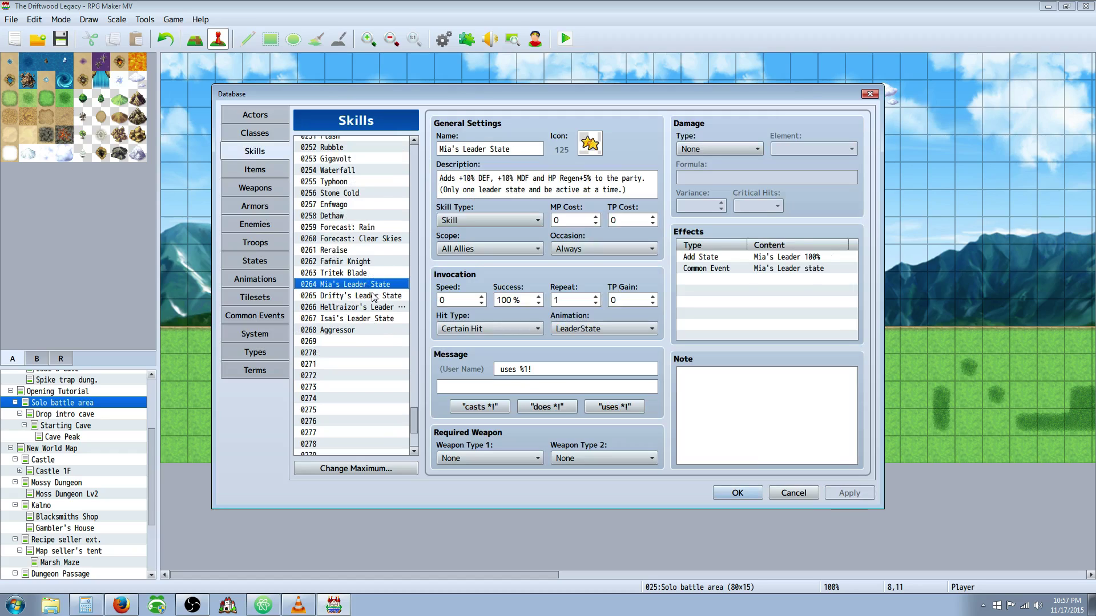
key(Down)
key(Down)
key(Down)
key(Down)
click(334, 284)
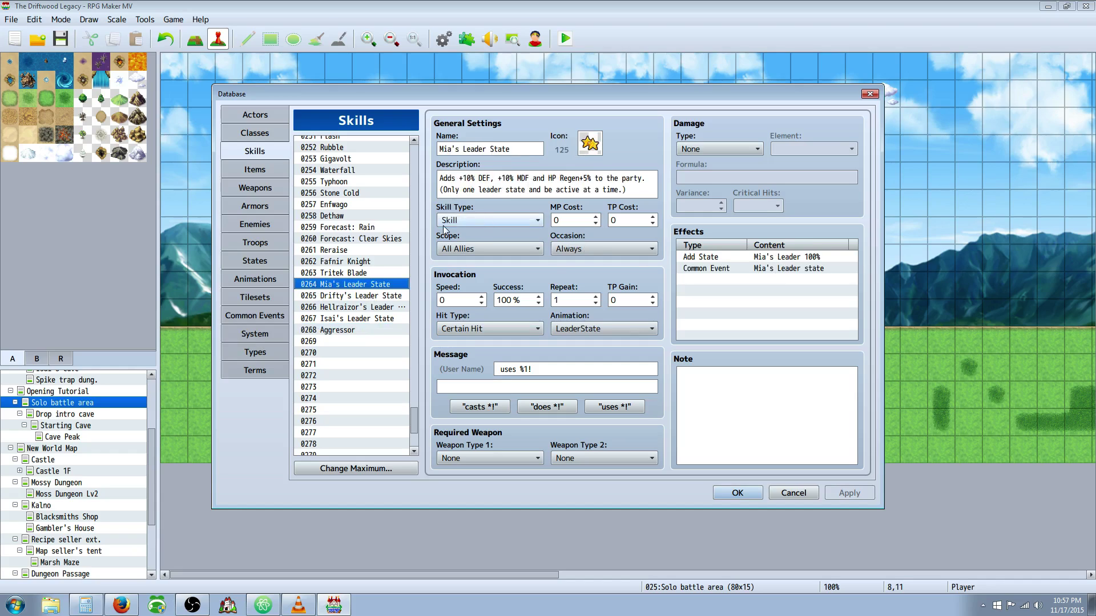
click(345, 296)
click(344, 308)
click(348, 318)
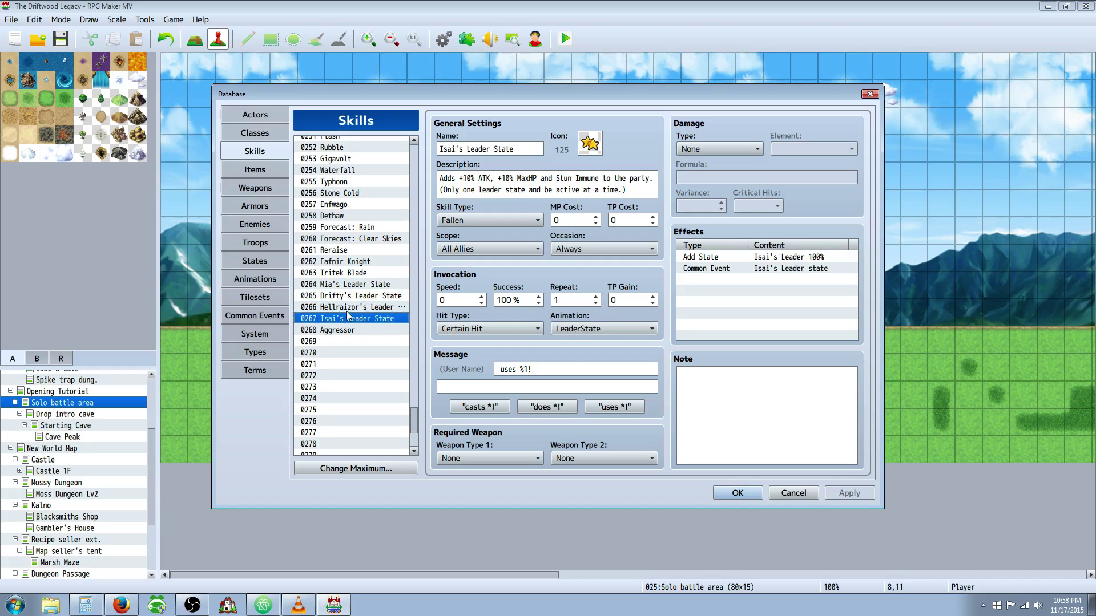
click(350, 311)
click(350, 318)
click(354, 286)
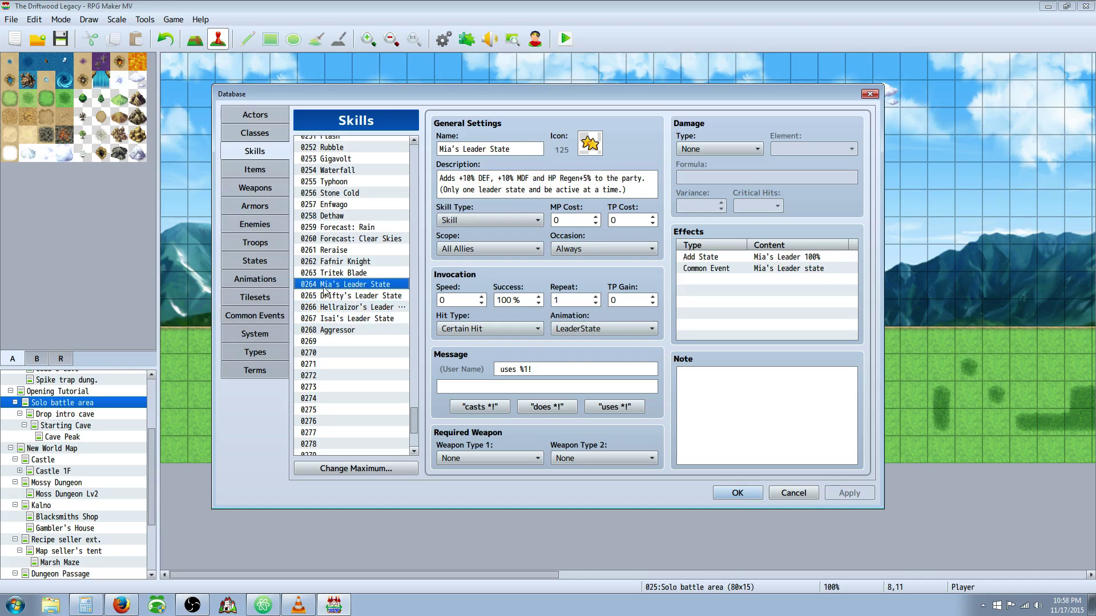
click(377, 294)
click(370, 310)
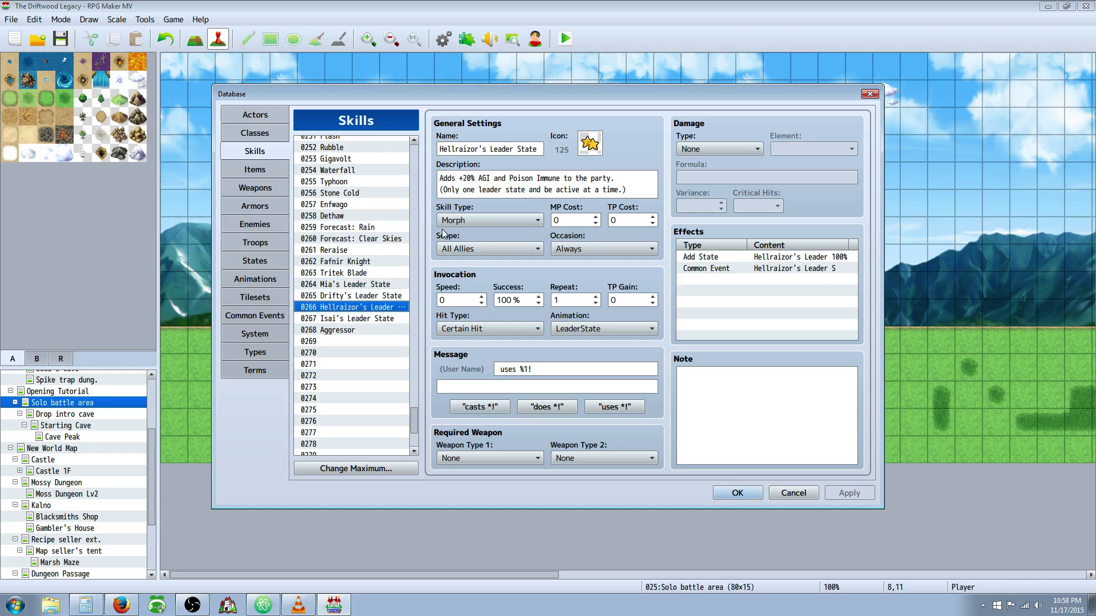
click(371, 319)
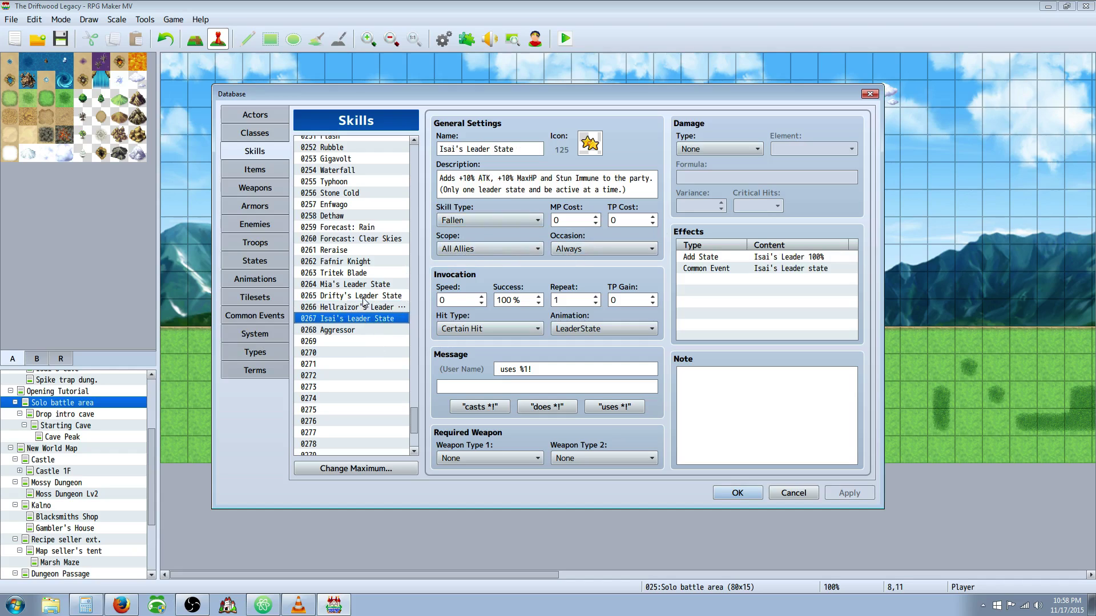
Compare the scope, occasion and MP and TP costs of the four Leader State skills.
click(345, 309)
click(354, 296)
click(357, 285)
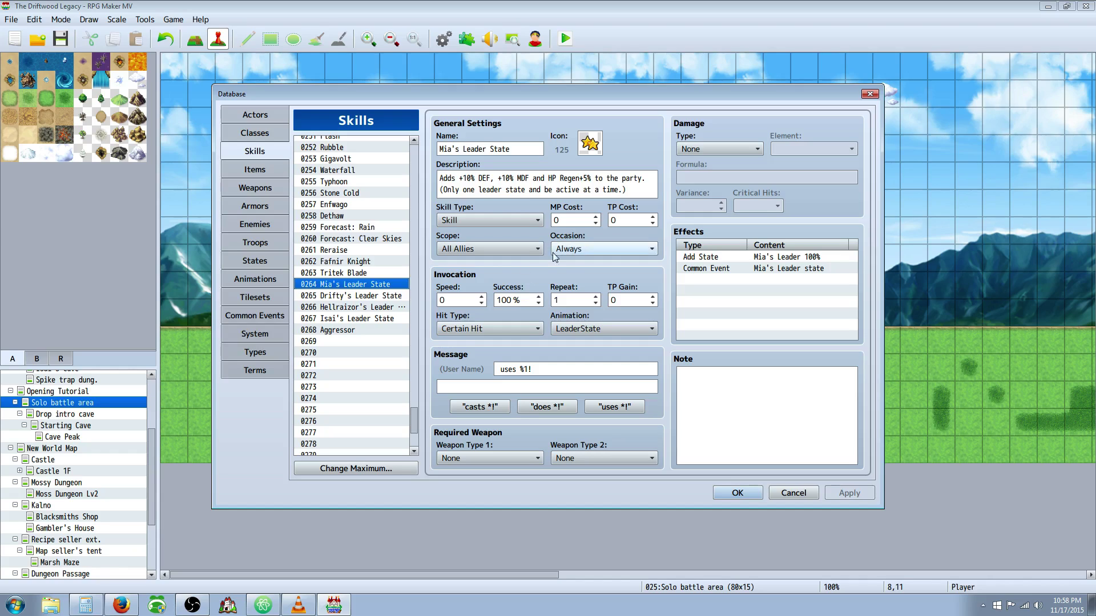
click(374, 297)
click(372, 308)
click(372, 320)
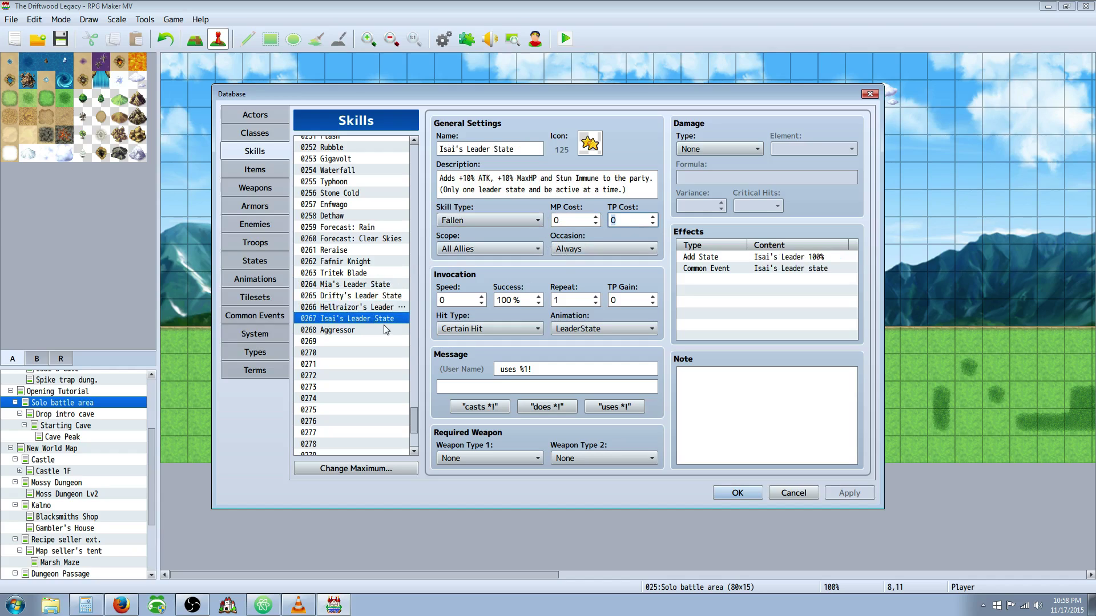
Review the Leader State skills' descriptions, highlighting the stat bonuses in the Isai's Leader State description.
click(372, 287)
click(373, 296)
click(372, 308)
click(377, 319)
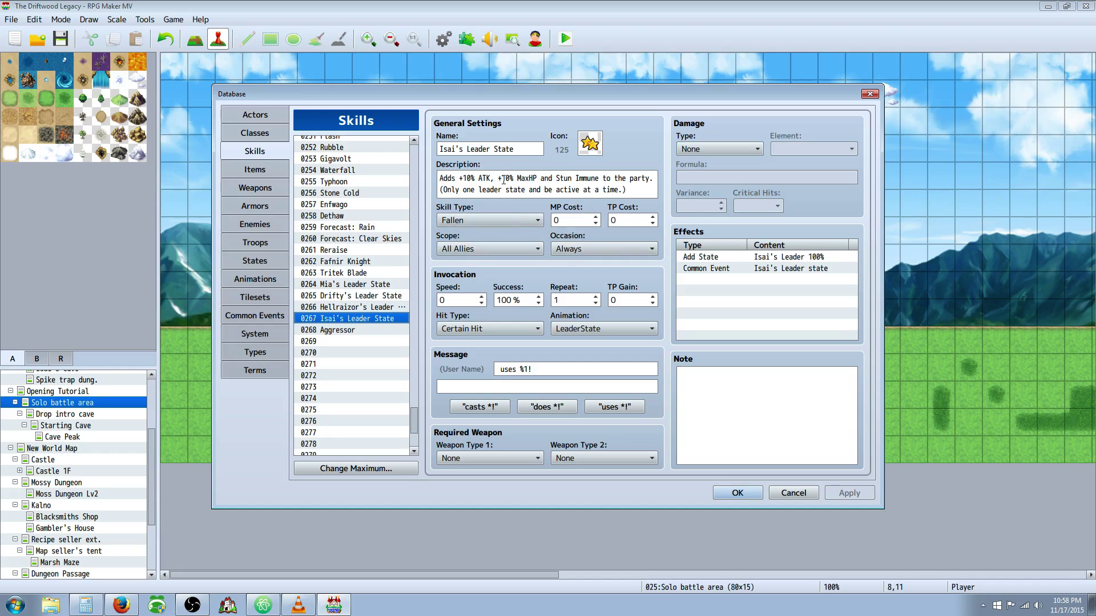
drag(440, 178, 541, 179)
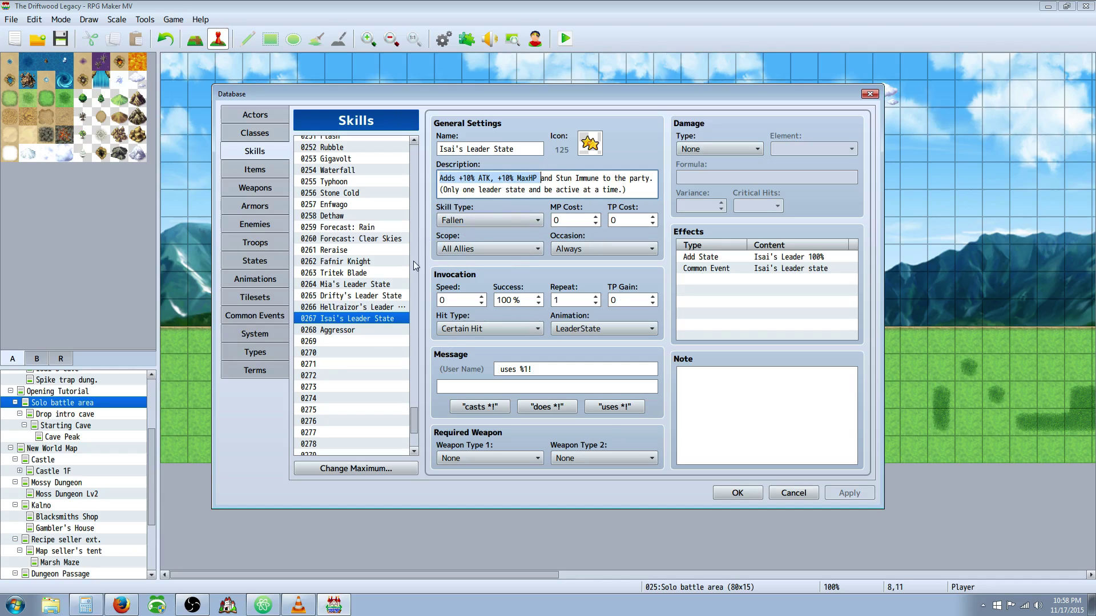
click(368, 310)
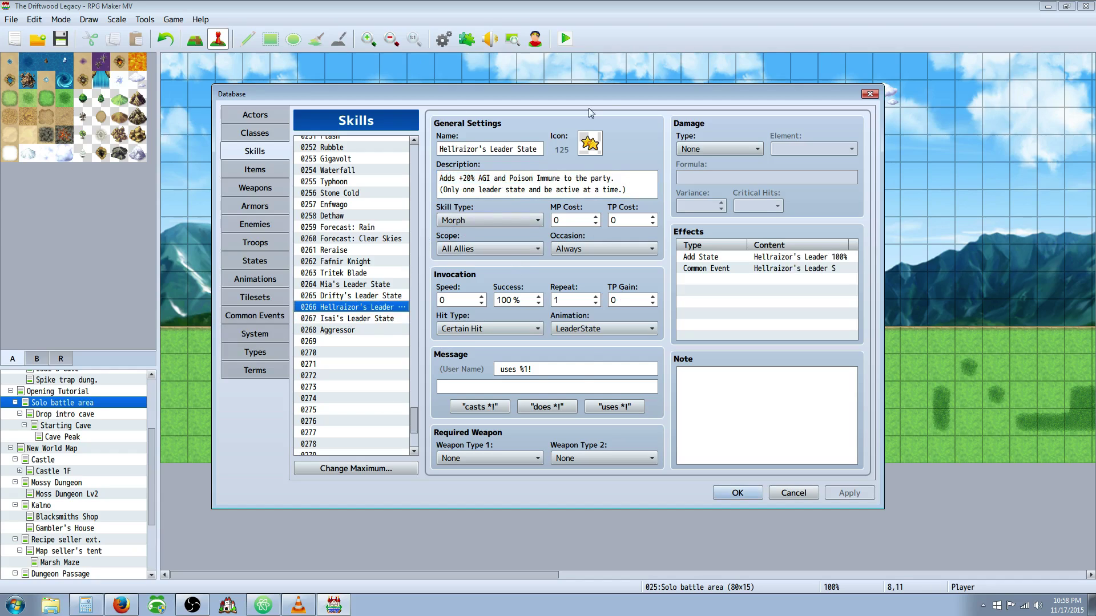
click(348, 320)
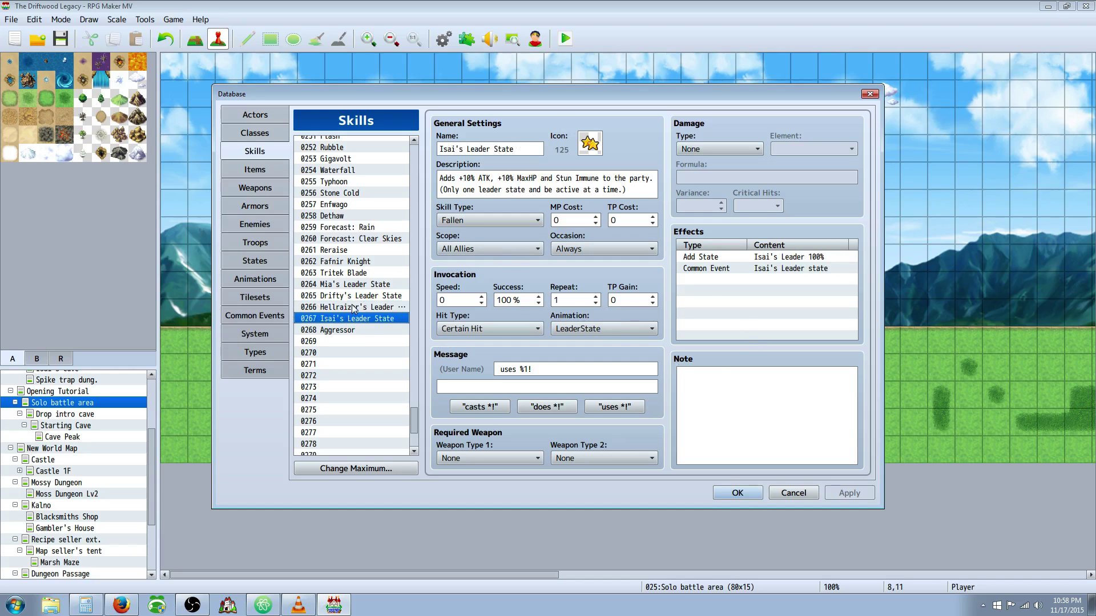
Compare the invocation settings of the four Leader State skills, including hit type and animation.
click(358, 296)
click(362, 284)
click(358, 297)
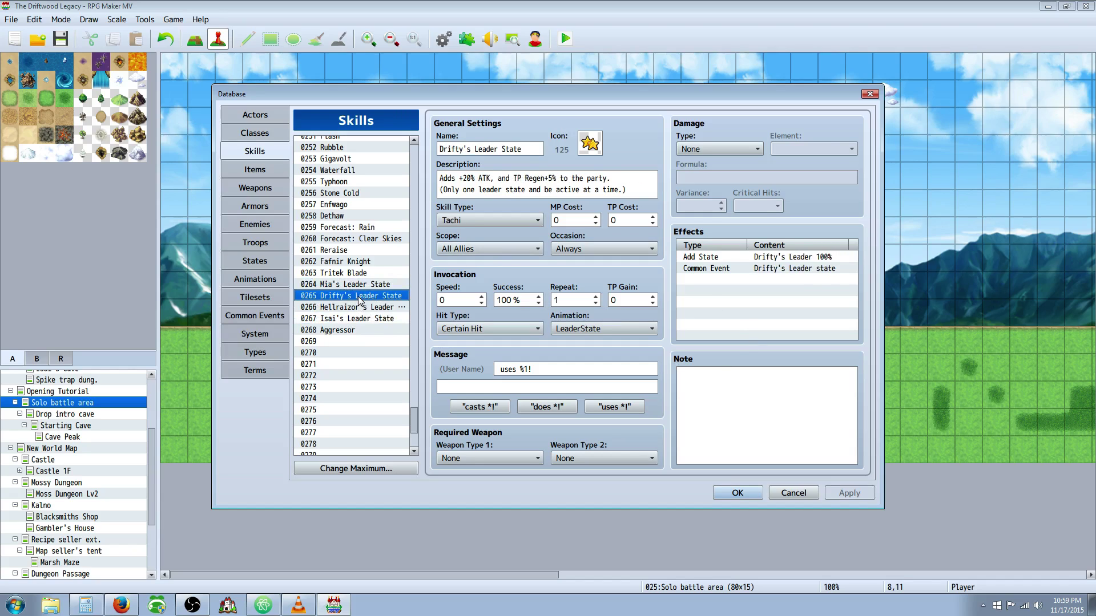
click(360, 308)
click(356, 320)
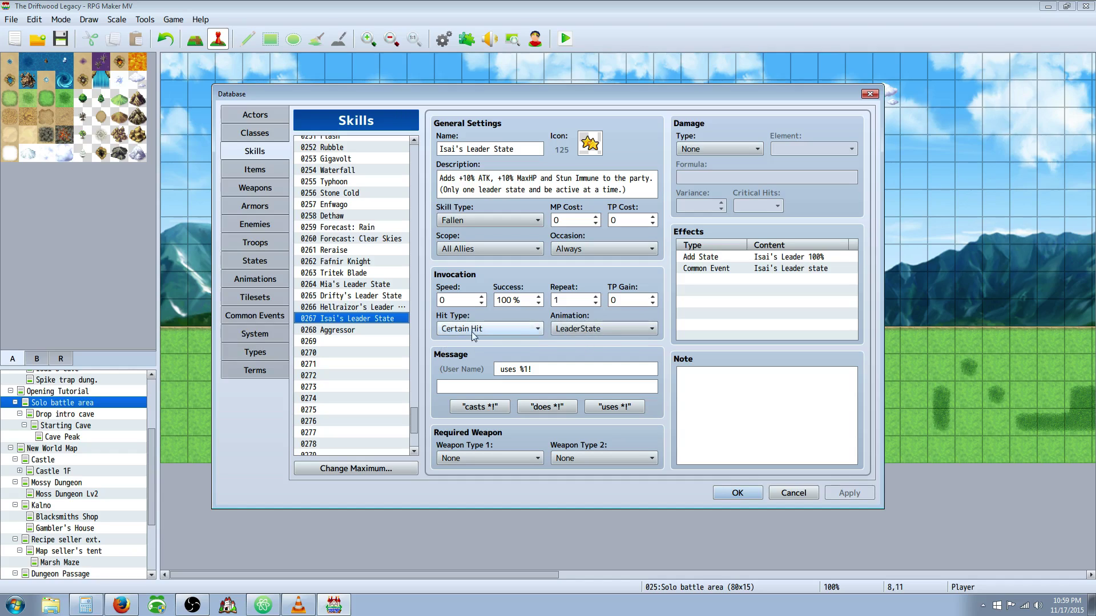
click(365, 307)
click(368, 295)
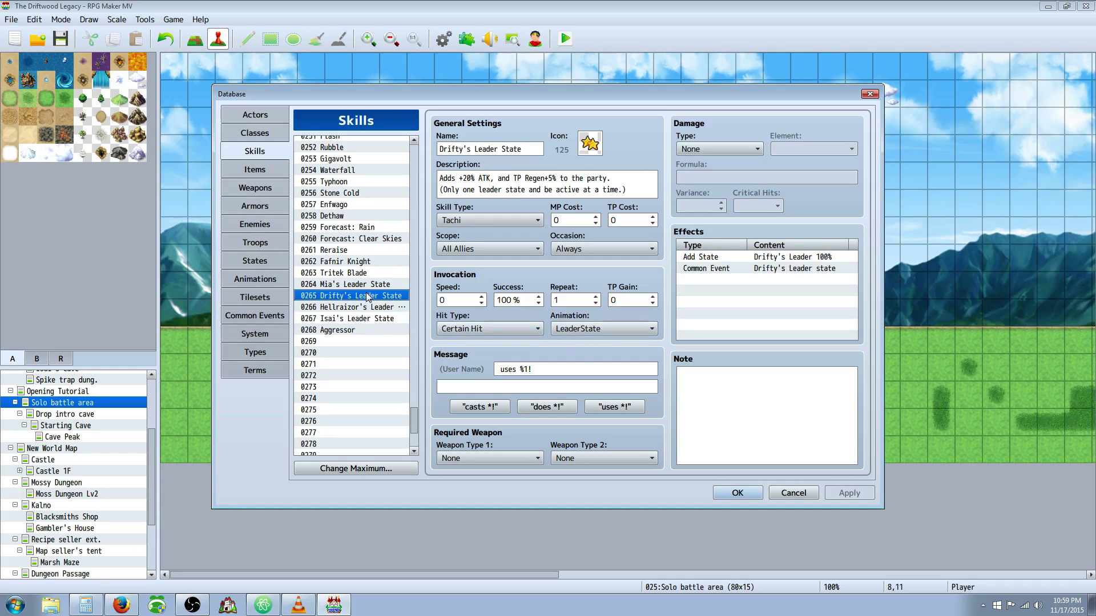
Try adding an Add State effect for Mia's Leader at 100% to the Mia's Leader State skill.
click(371, 284)
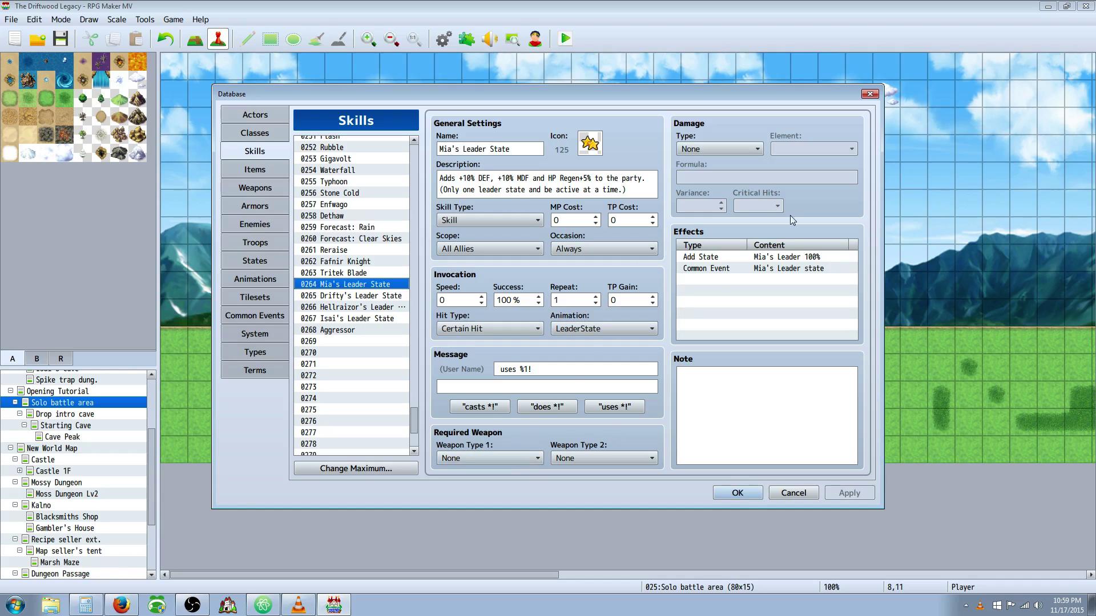
click(722, 257)
click(699, 278)
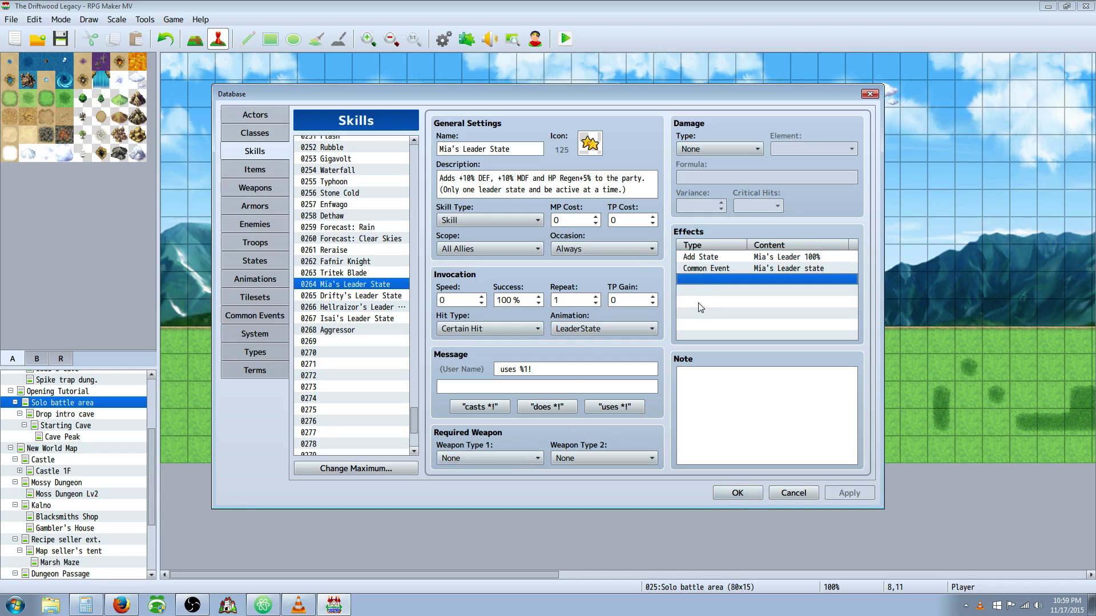
right_click(701, 279)
click(742, 286)
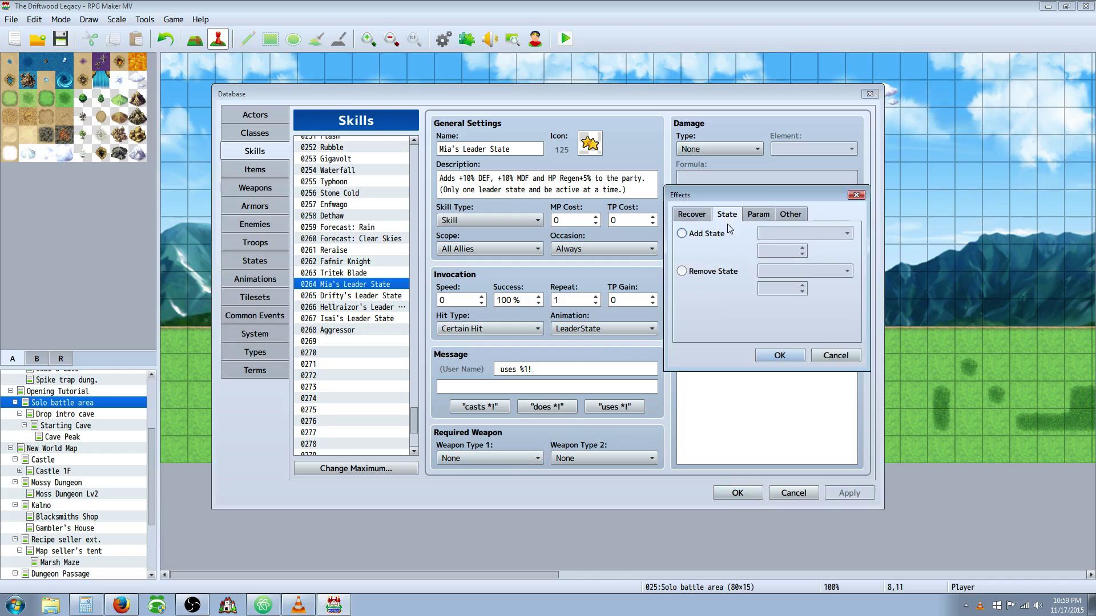
click(698, 235)
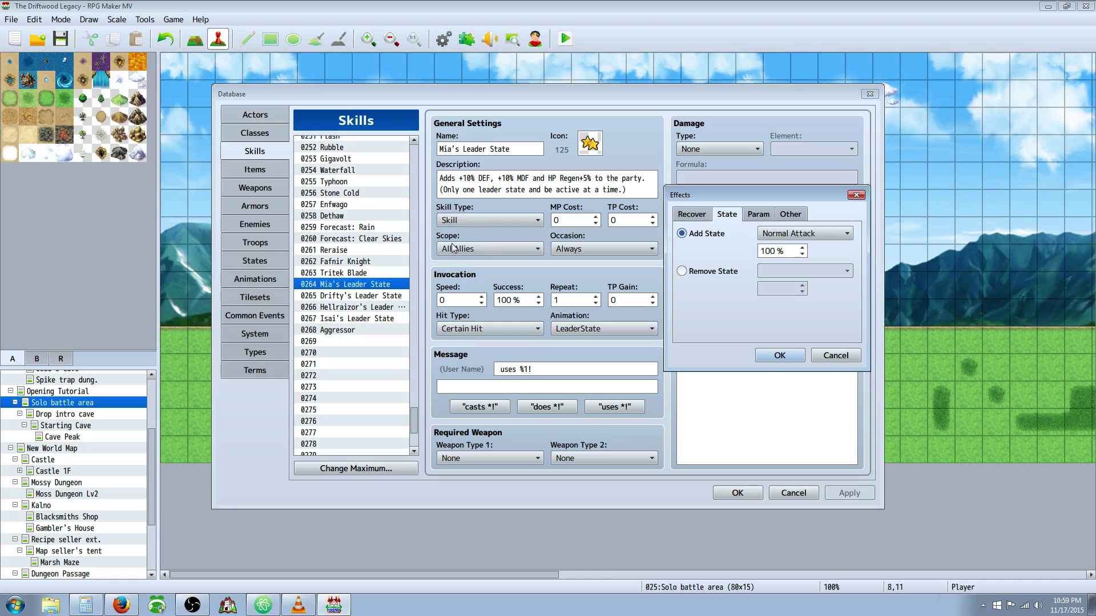
click(821, 238)
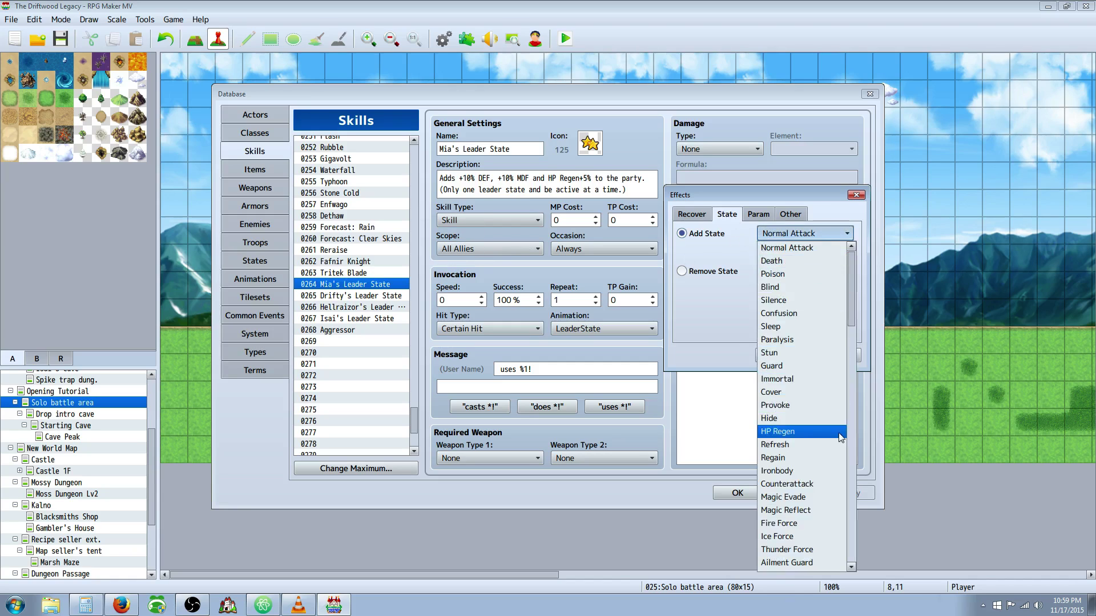
scroll(799, 377, down, 7)
scroll(855, 365, down, 3)
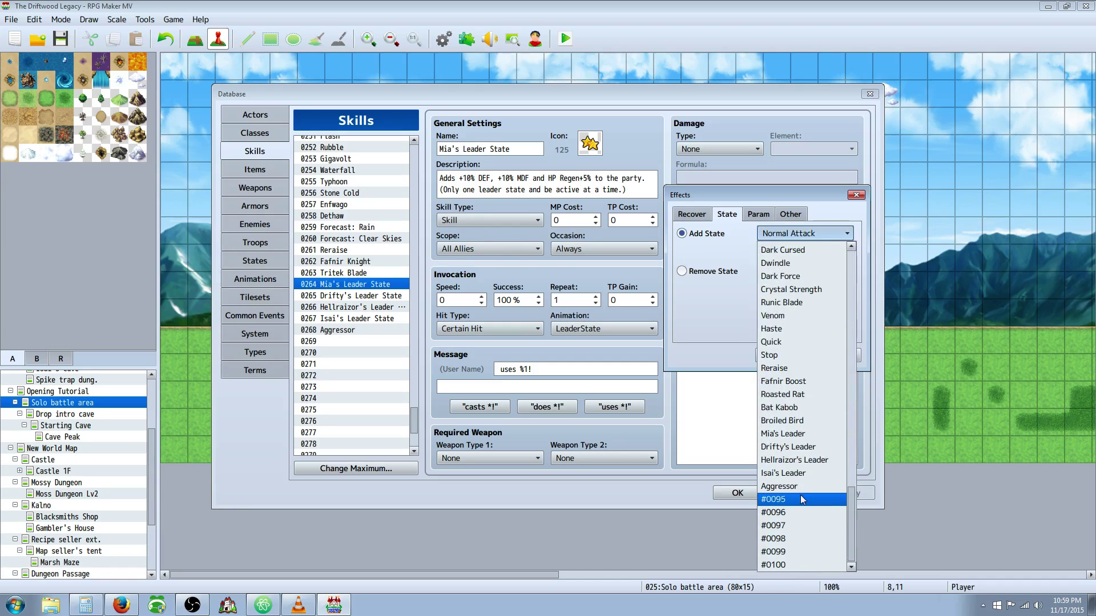
click(791, 438)
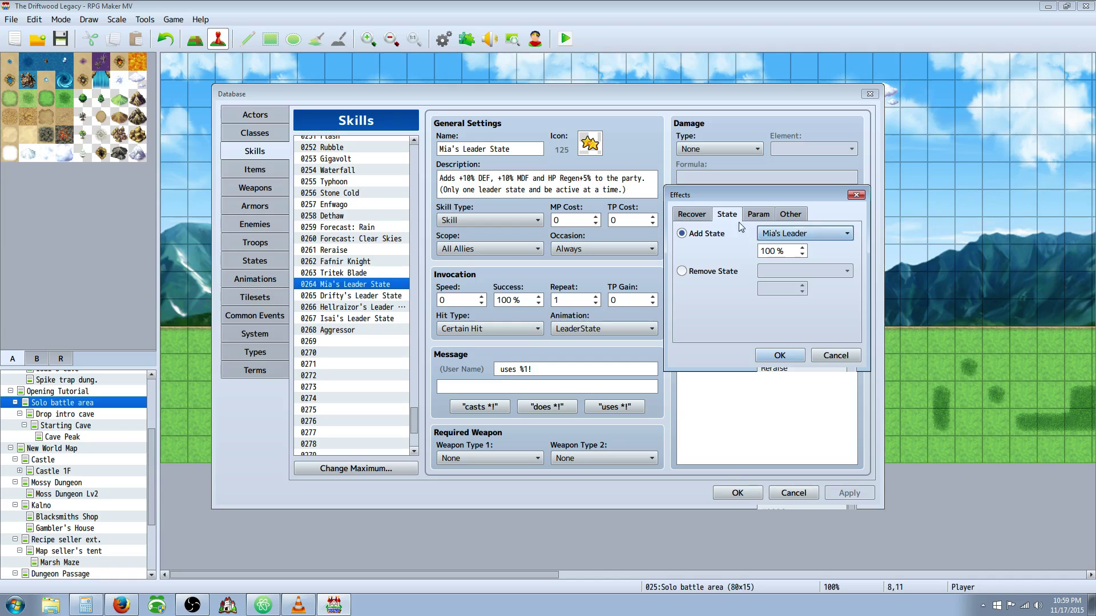
click(779, 355)
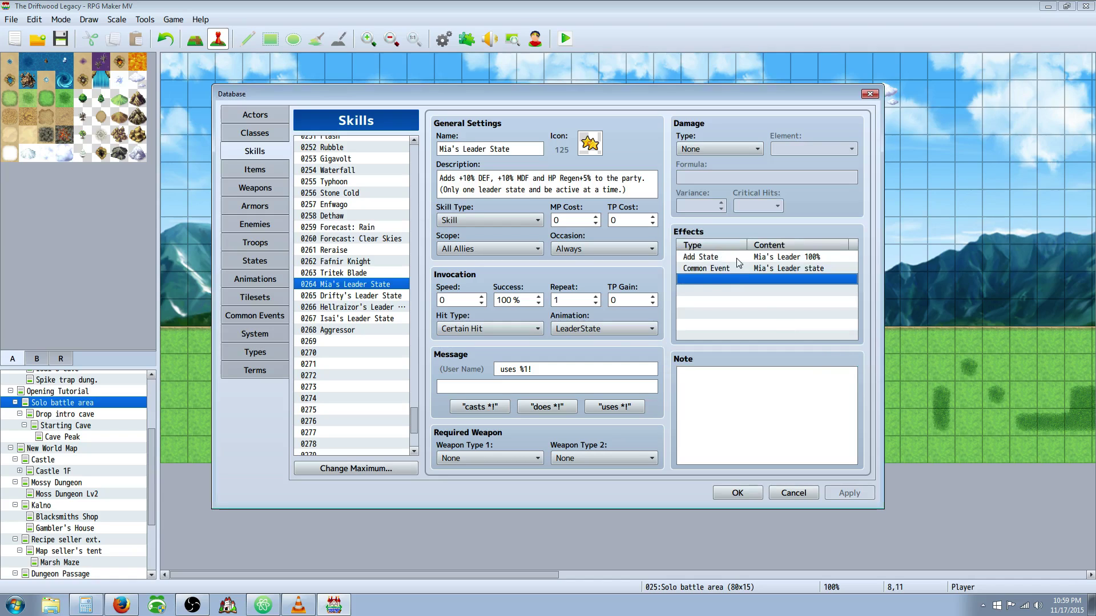
Examine the Add State and Common Event effects of the Mia's Leader State skill.
click(726, 272)
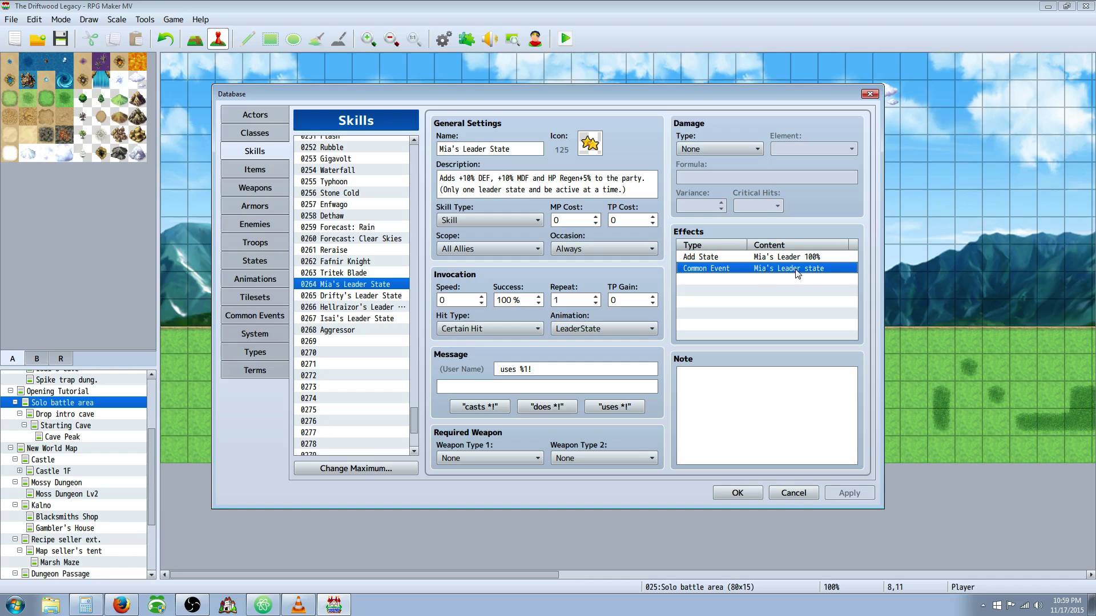
click(724, 258)
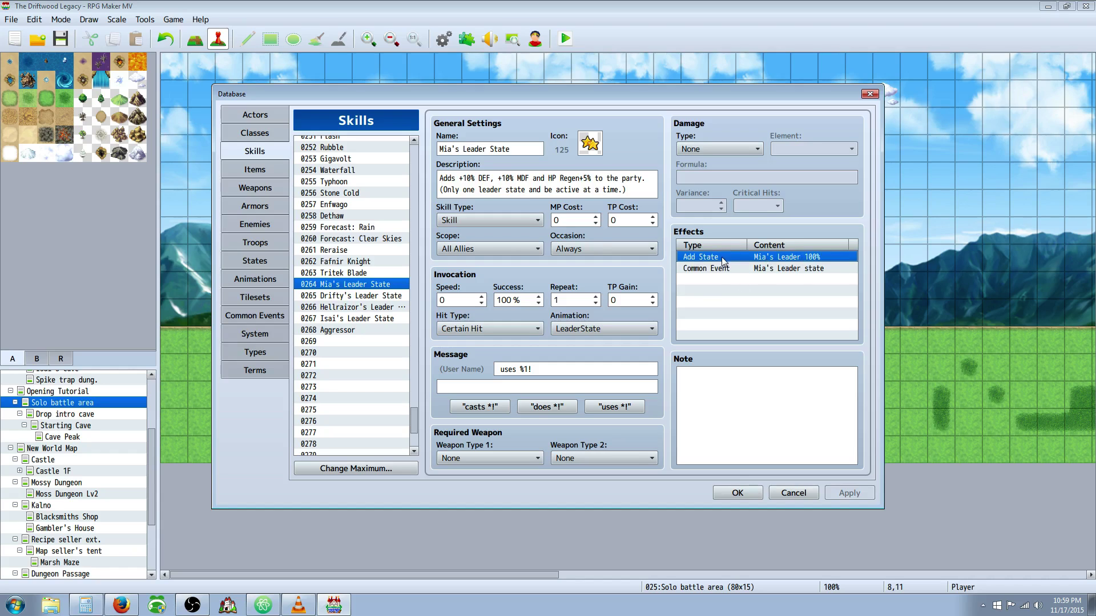
click(711, 268)
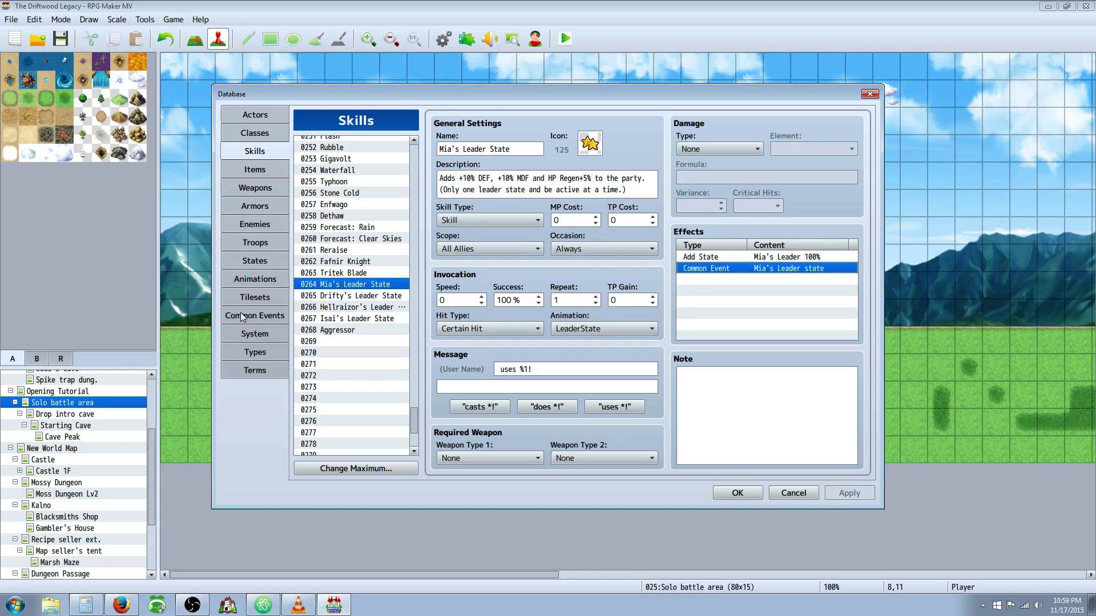
Examine the switch controls and the Remove Leader state call in the Mia's Leader state common event.
click(260, 315)
click(358, 348)
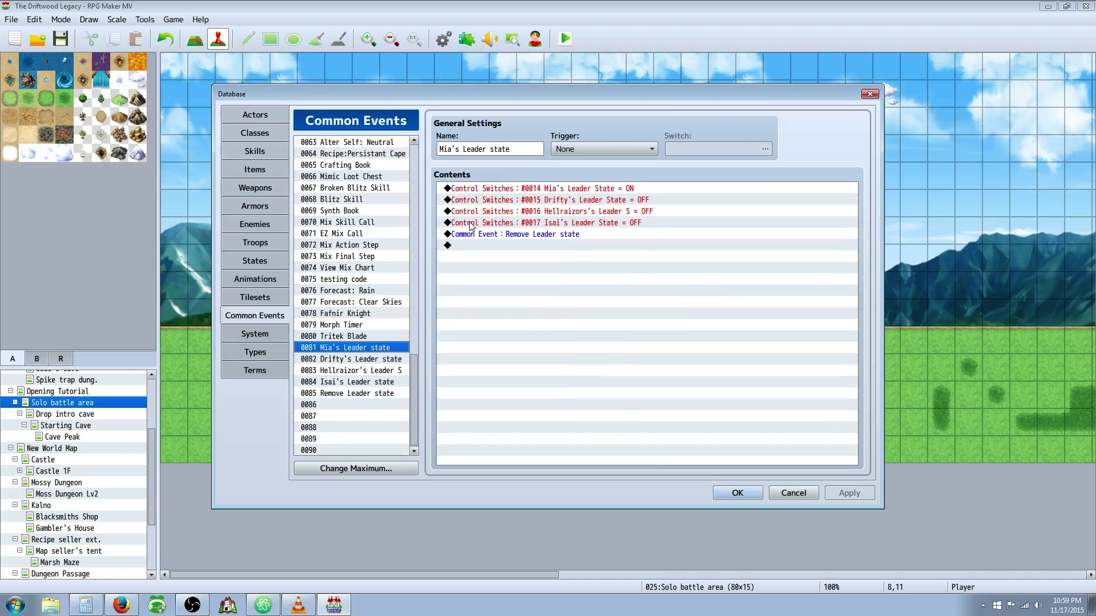
click(577, 191)
click(597, 201)
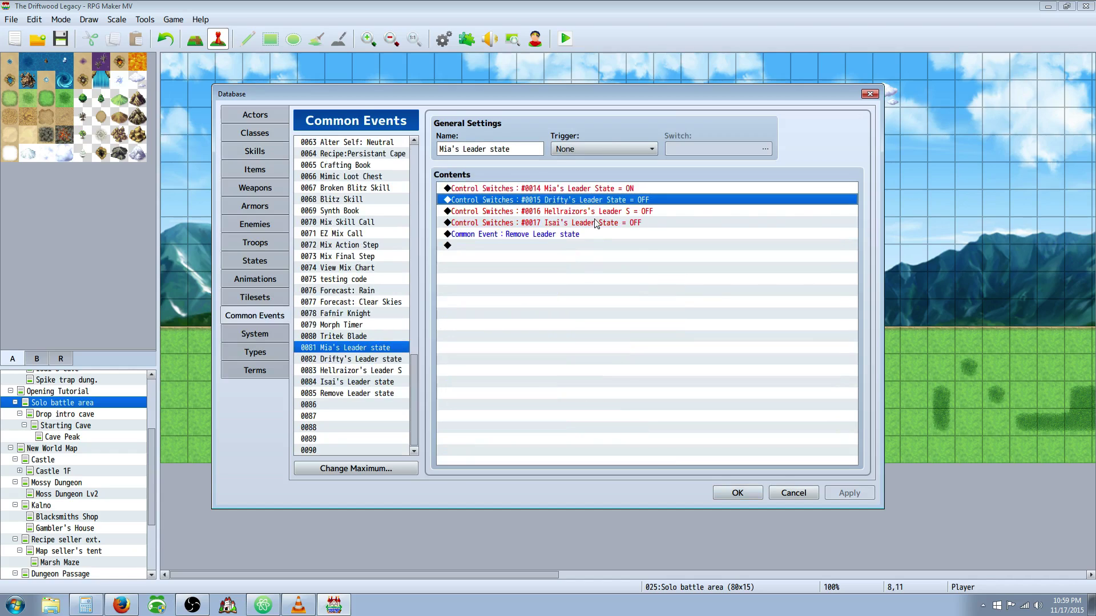
click(532, 235)
Examine the conditional branches of the Remove Leader state common event and return to the Mia's Leader state event.
click(360, 393)
scroll(515, 261, down, 1)
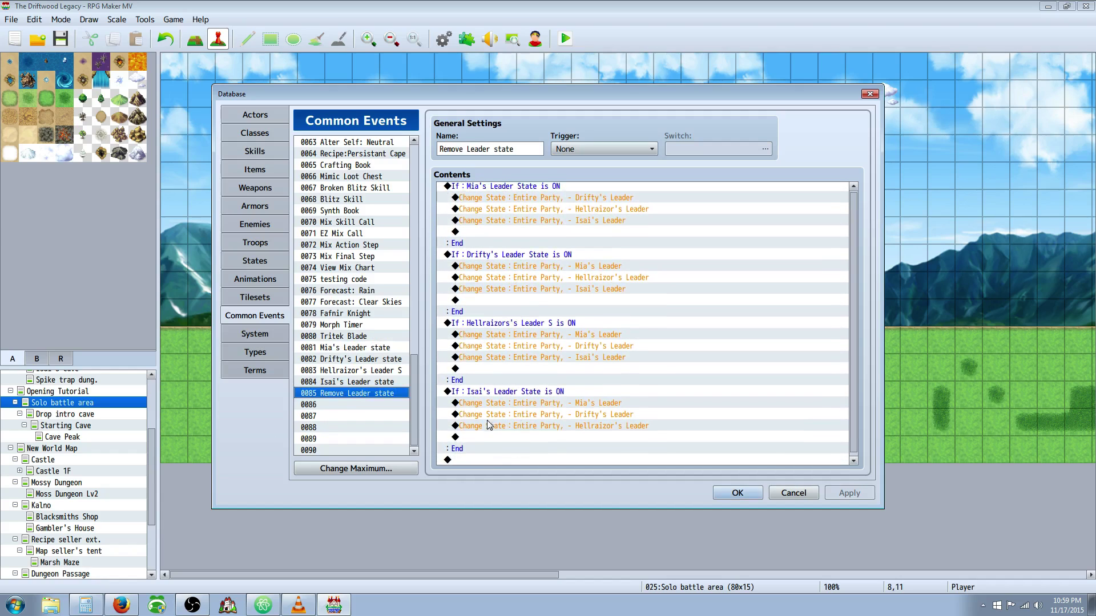
click(492, 461)
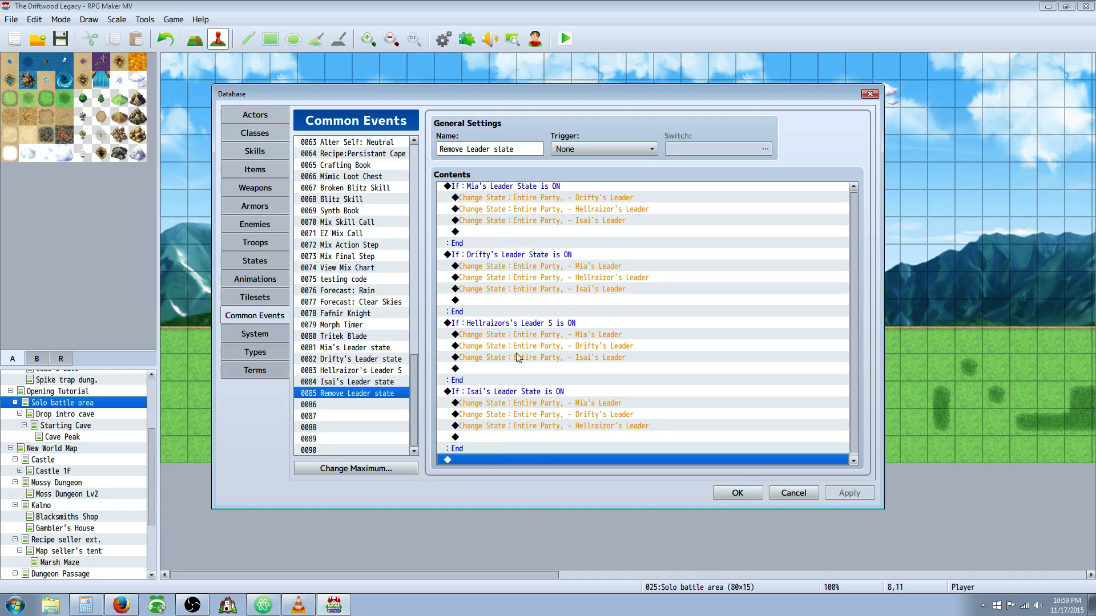
click(349, 349)
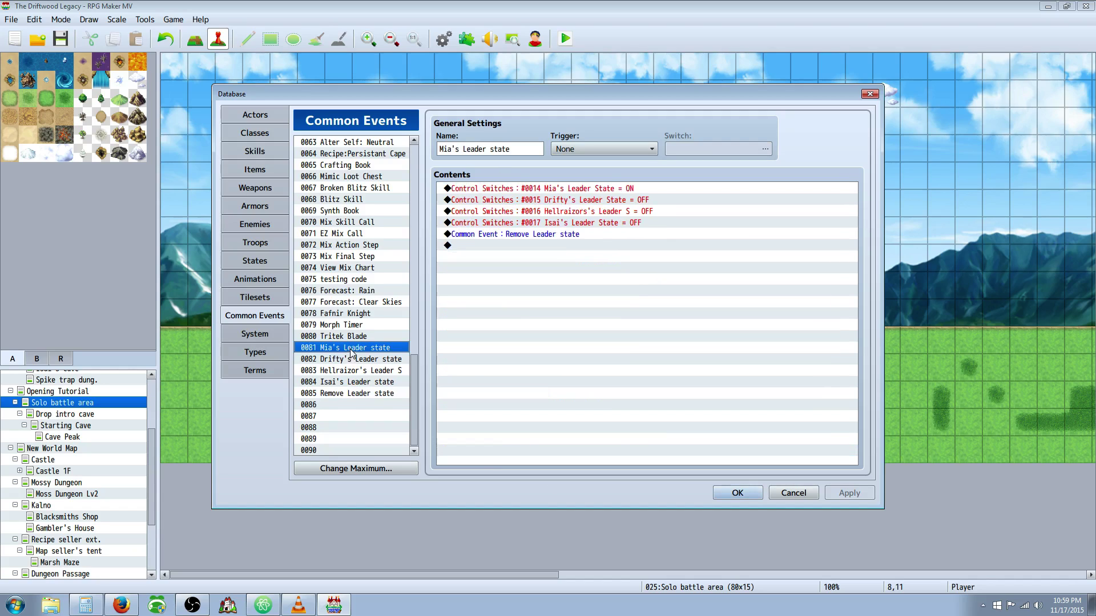
Examine the single, range and ON/OFF options of a new Control Switches command in the Mia's Leader state common event, without adding it.
click(565, 234)
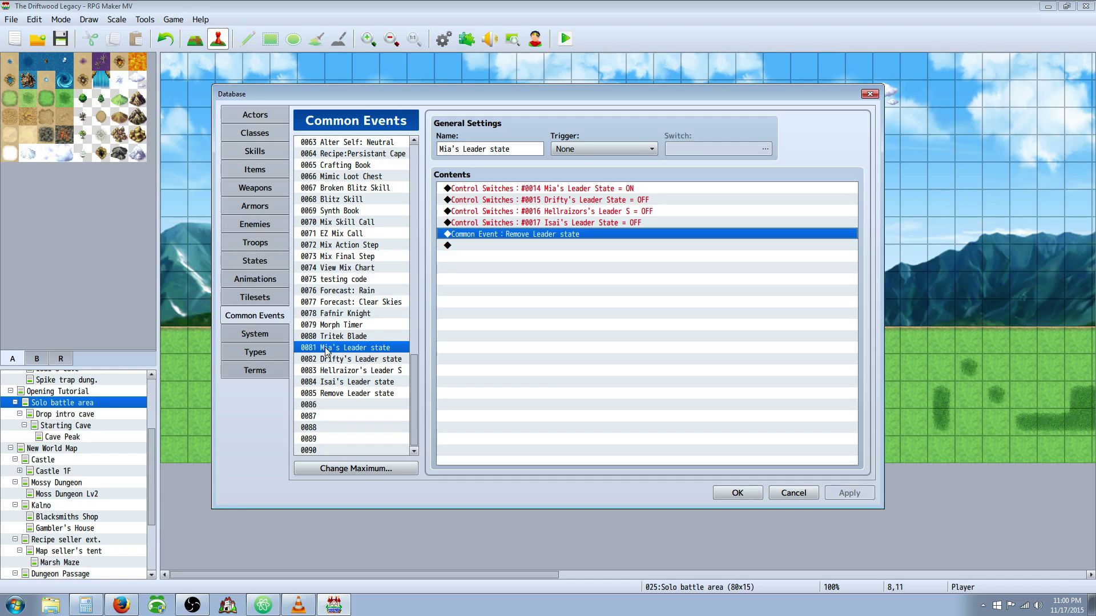
right_click(545, 233)
click(561, 241)
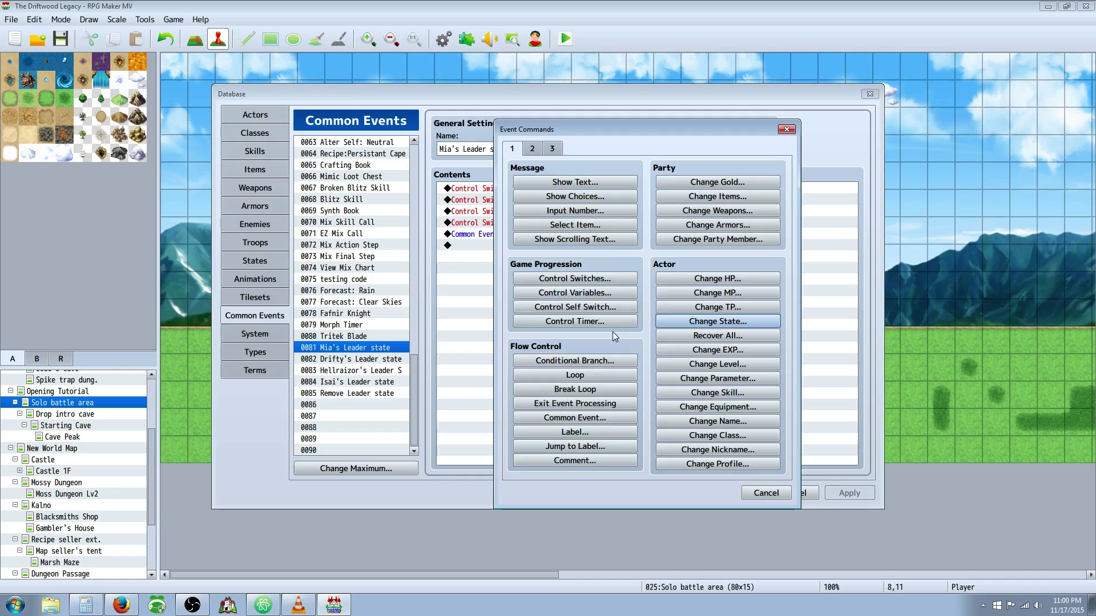
click(580, 279)
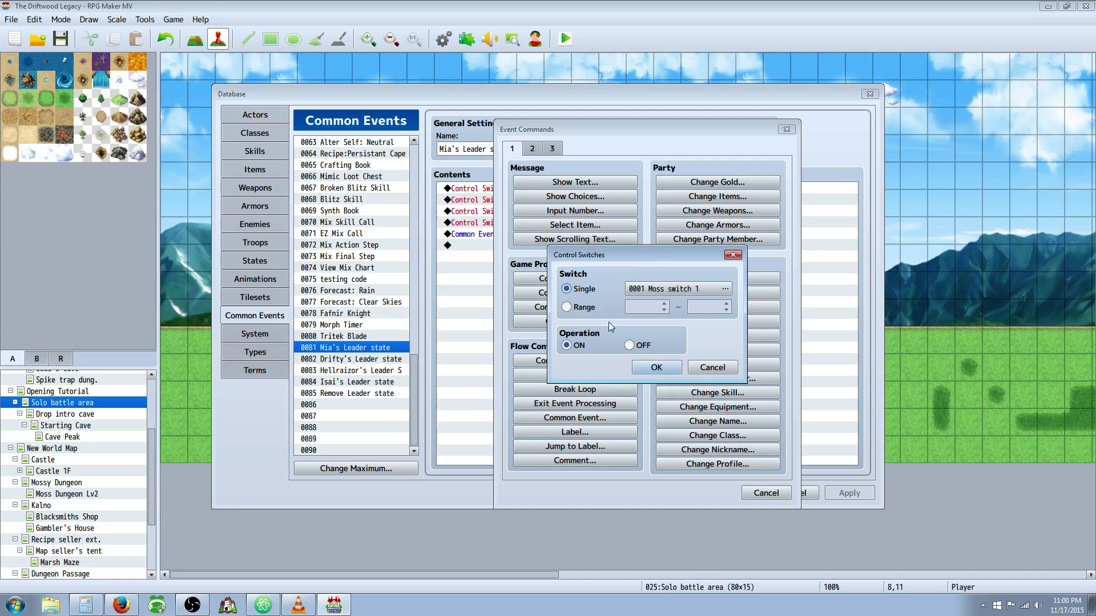
click(713, 368)
click(766, 493)
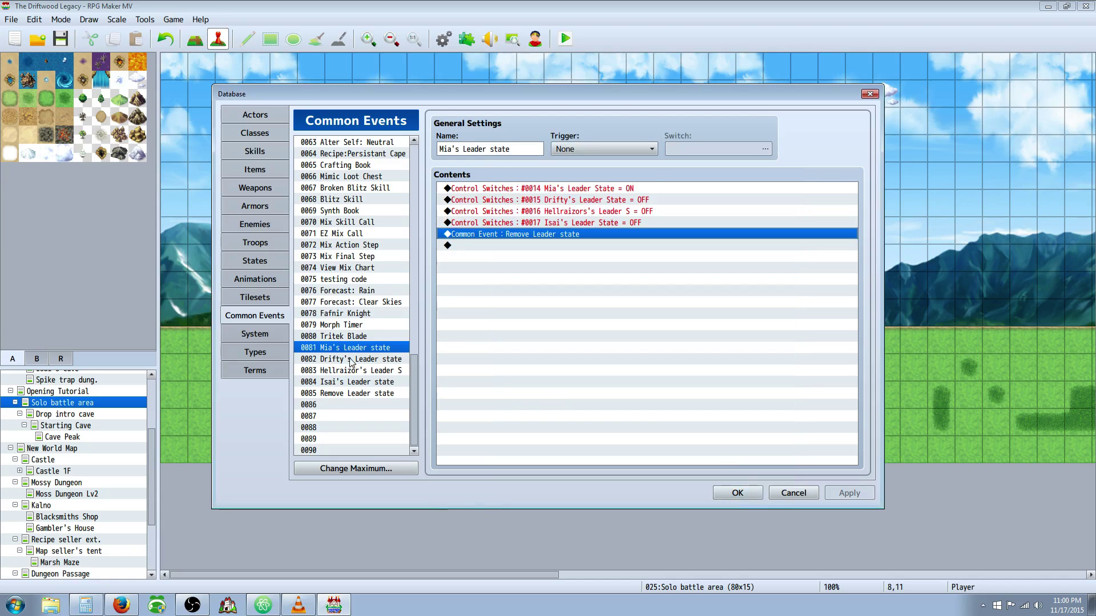
Copy the Mia's Leader state common event and close the database, keeping its changes.
click(352, 405)
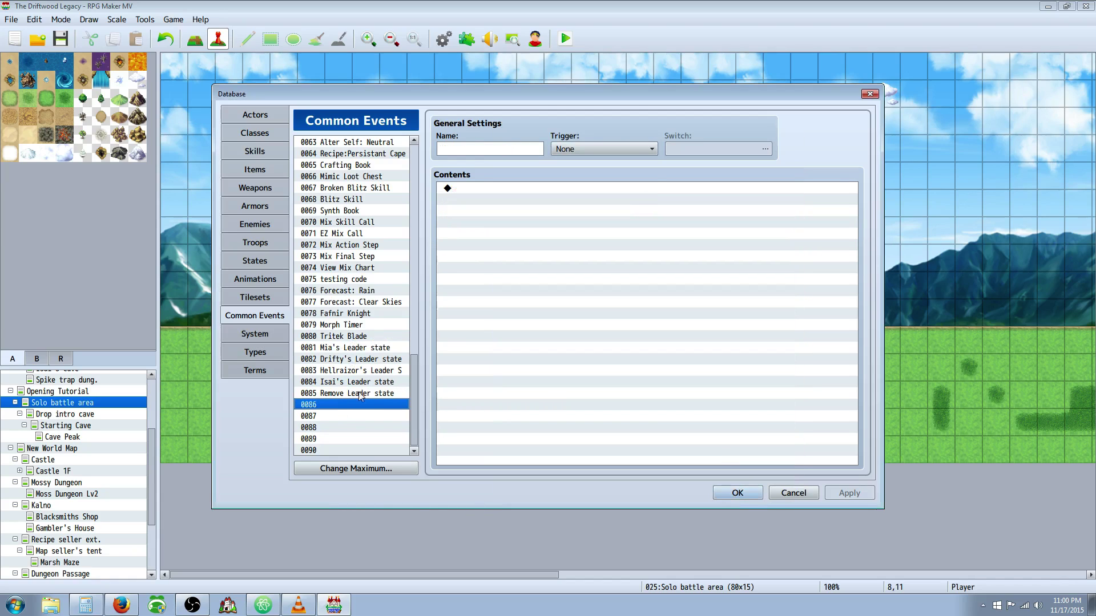
click(353, 349)
right_click(353, 349)
click(373, 358)
click(354, 403)
click(371, 350)
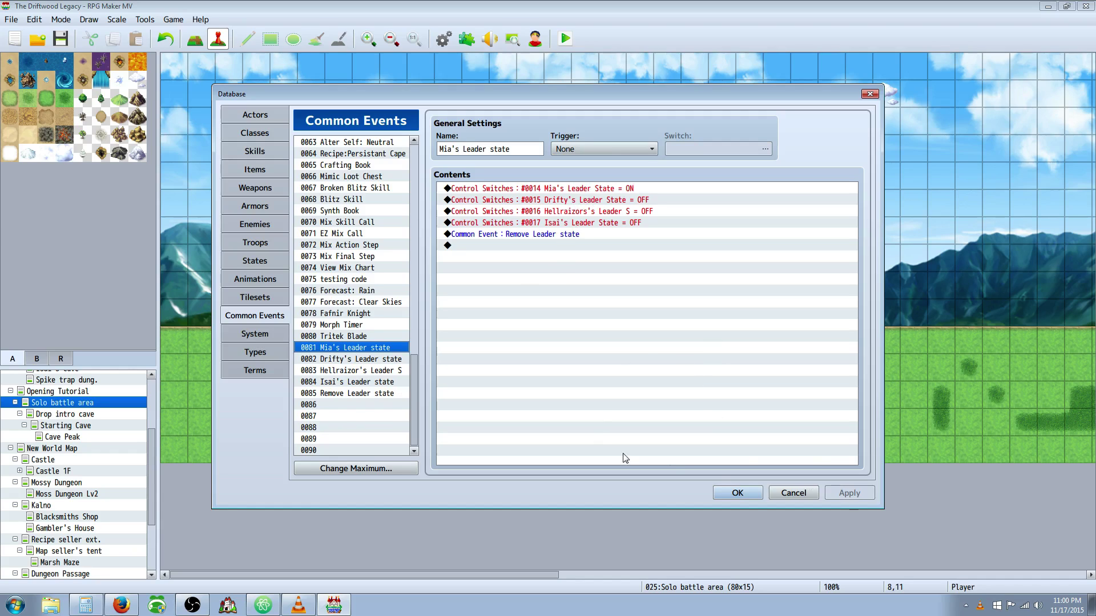
click(737, 493)
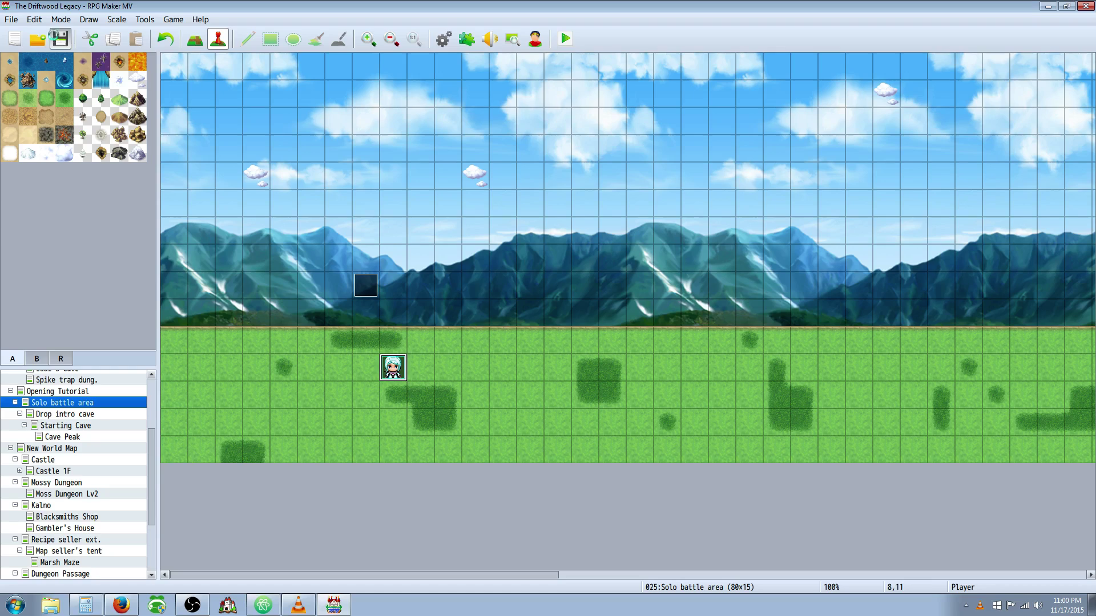